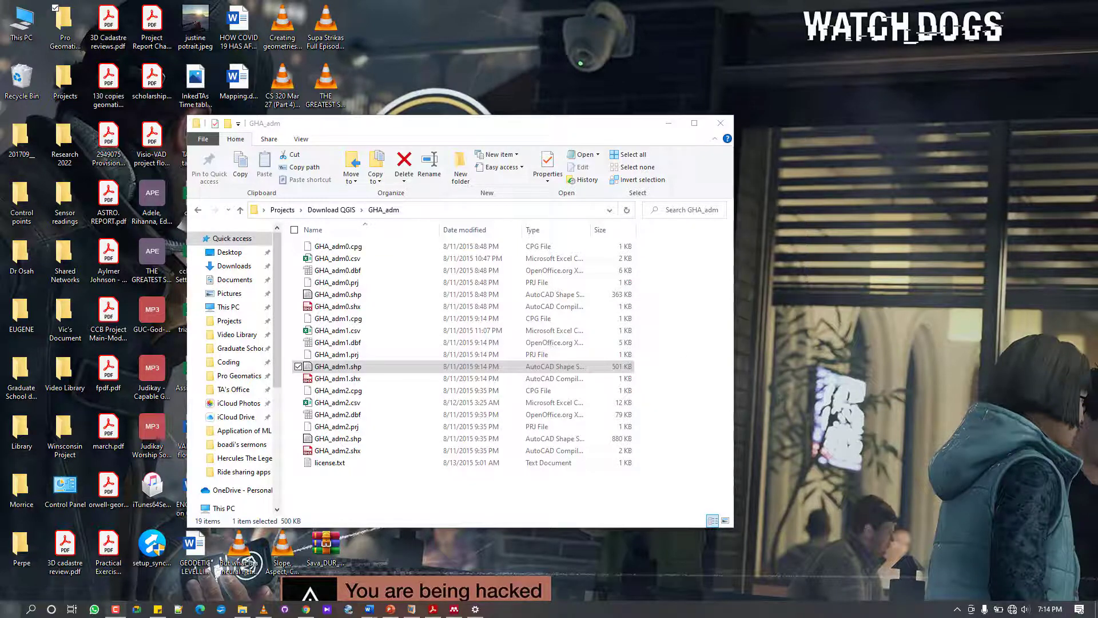
# Step: Start QGIS and create a new empty project from the template
pyautogui.click(10, 608)
pyautogui.click(171, 313)
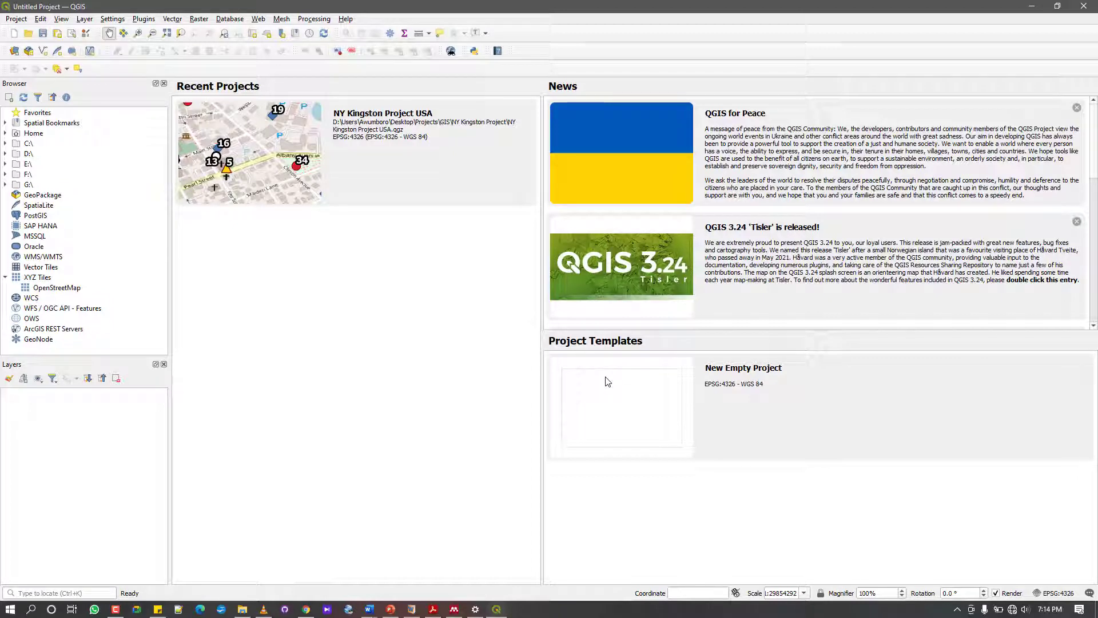
pyautogui.doubleClick(623, 403)
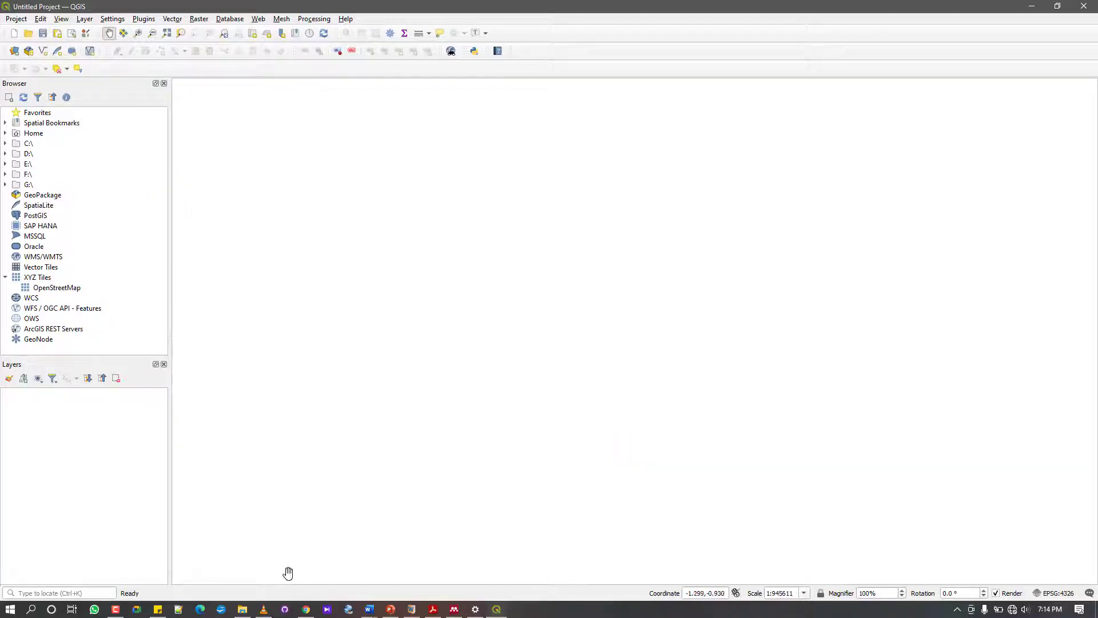
# Step: Add GHA_adm0.shp, GHA_adm1.shp and GHA_adm2.shp from the GHA_adm folder to the QGIS map as layers
pyautogui.click(242, 609)
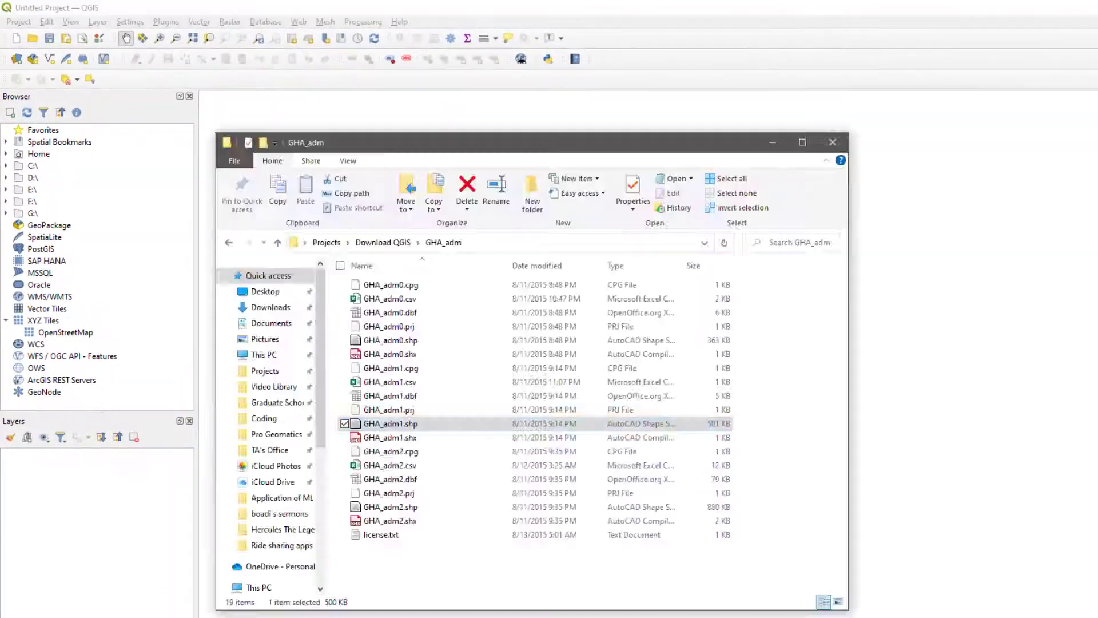
pyautogui.moveTo(367, 340)
pyautogui.mouseDown()
pyautogui.moveTo(502, 359)
pyautogui.moveTo(1083, 357)
pyautogui.mouseUp()
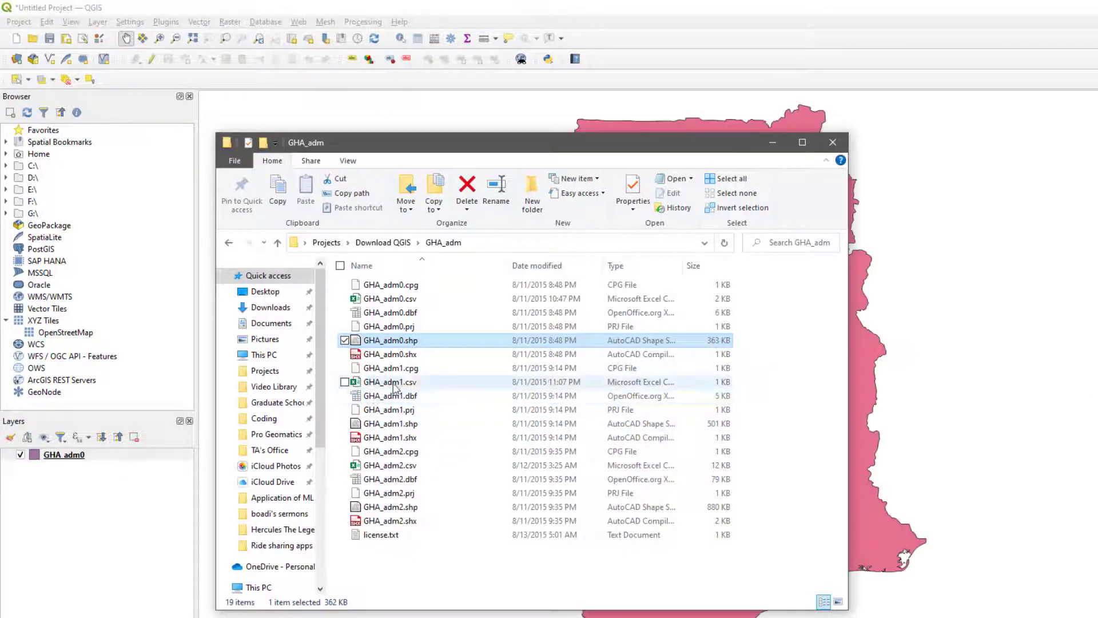
pyautogui.moveTo(393, 427); pyautogui.dragTo(900, 414)
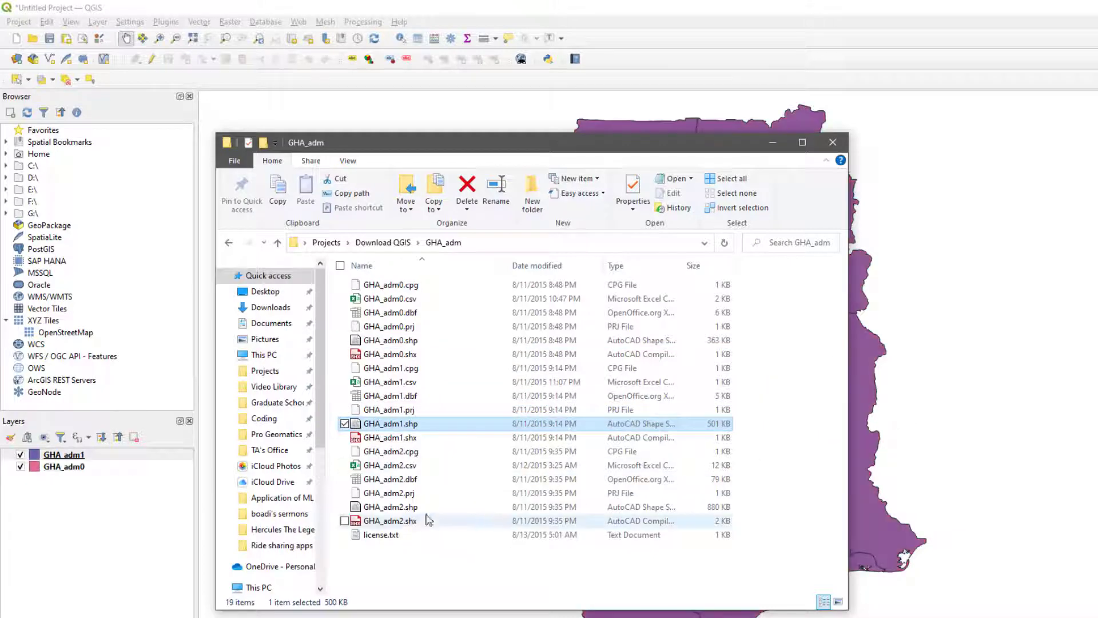
pyautogui.moveTo(389, 506); pyautogui.dragTo(883, 407)
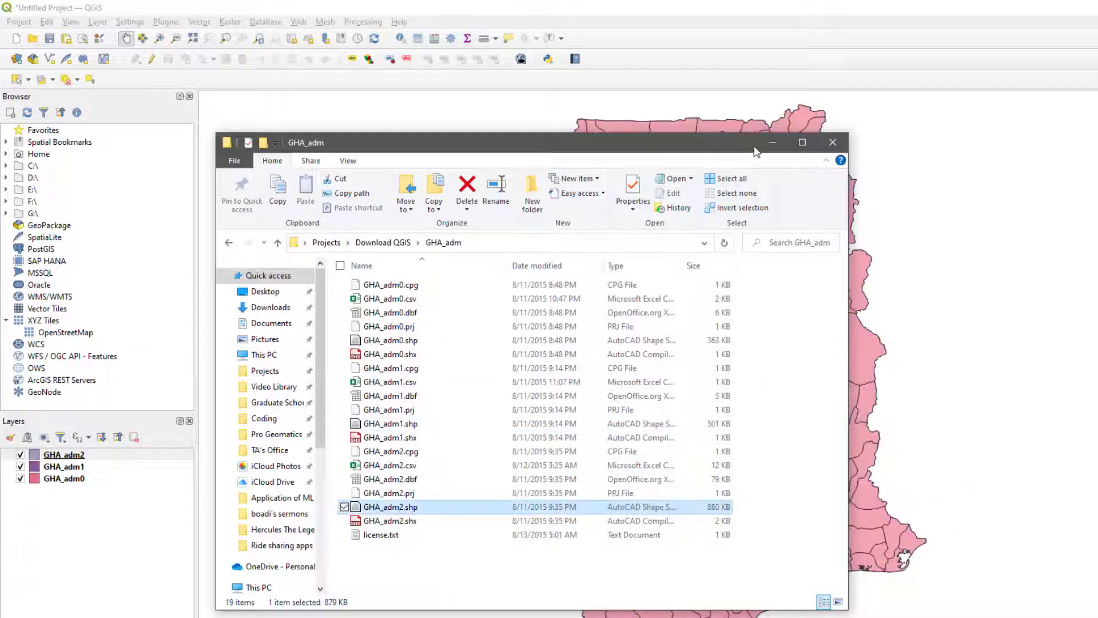
pyautogui.click(766, 144)
pyautogui.moveTo(698, 326); pyautogui.dragTo(623, 316)
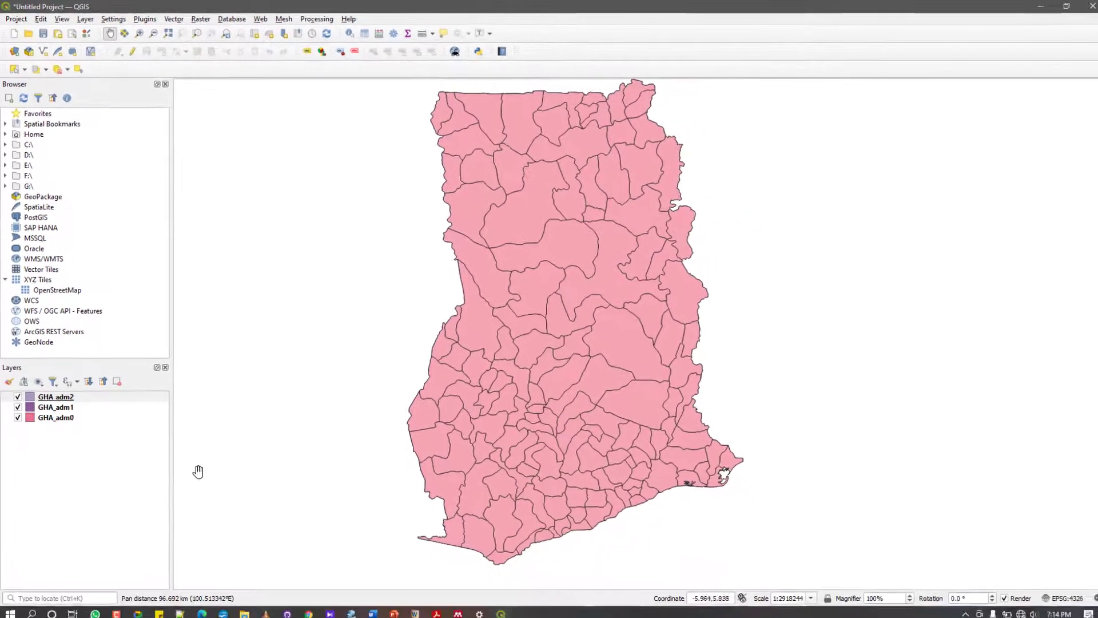
# Step: Hide the GHA_adm2 and GHA_adm0 layers so that only GHA_adm1 is displayed
pyautogui.doubleClick(19, 395)
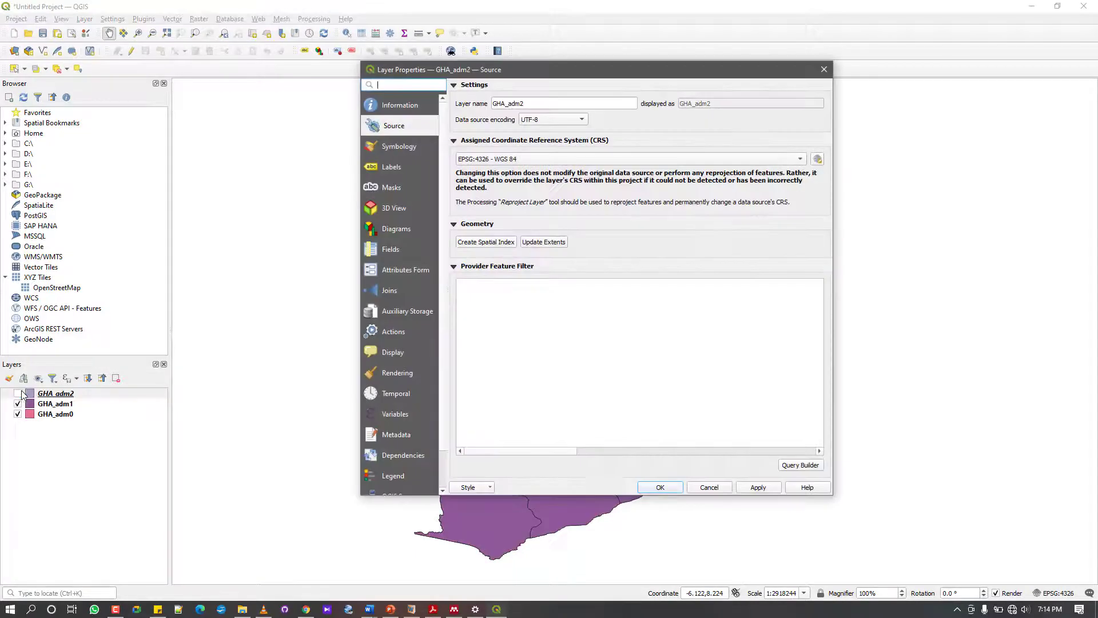
pyautogui.click(725, 486)
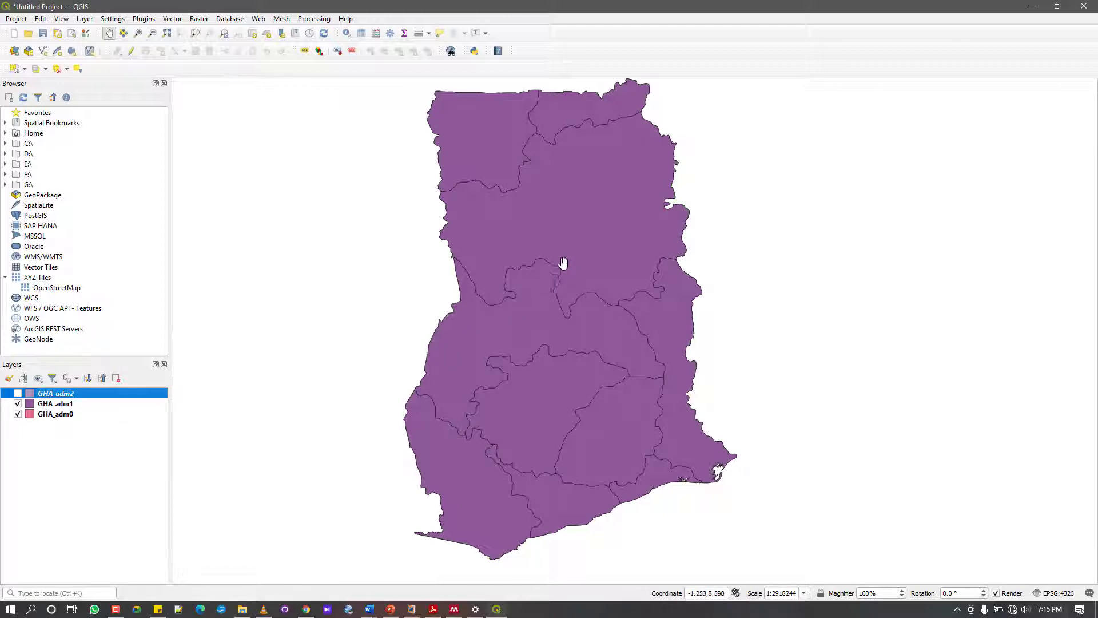
pyautogui.click(18, 413)
pyautogui.click(64, 403)
pyautogui.rightClick(60, 405)
pyautogui.click(118, 397)
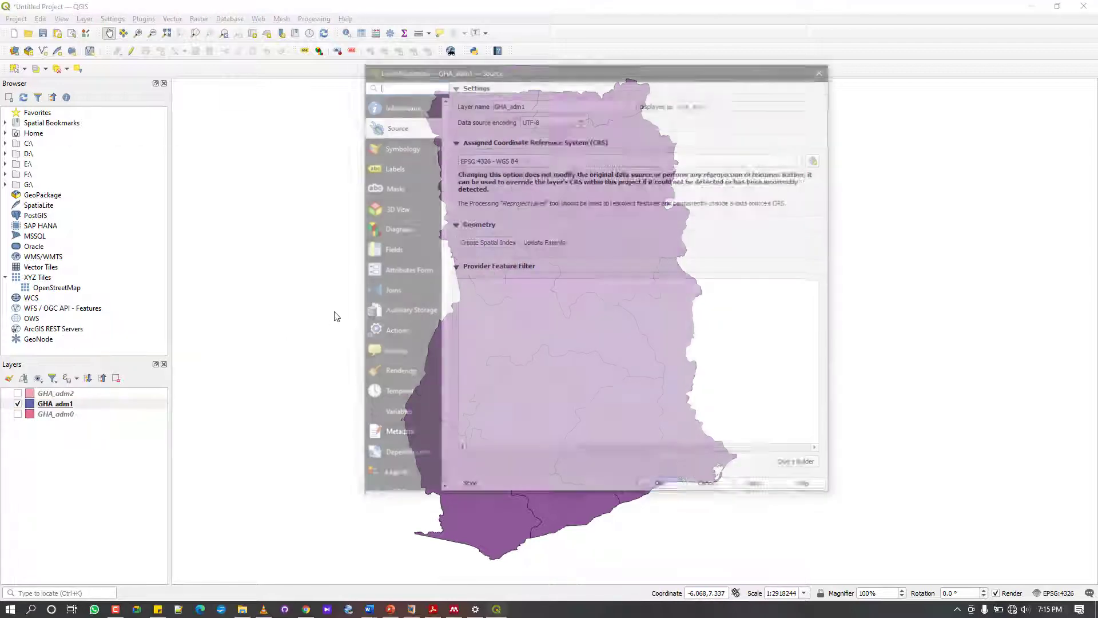
pyautogui.moveTo(550, 74); pyautogui.dragTo(294, 68)
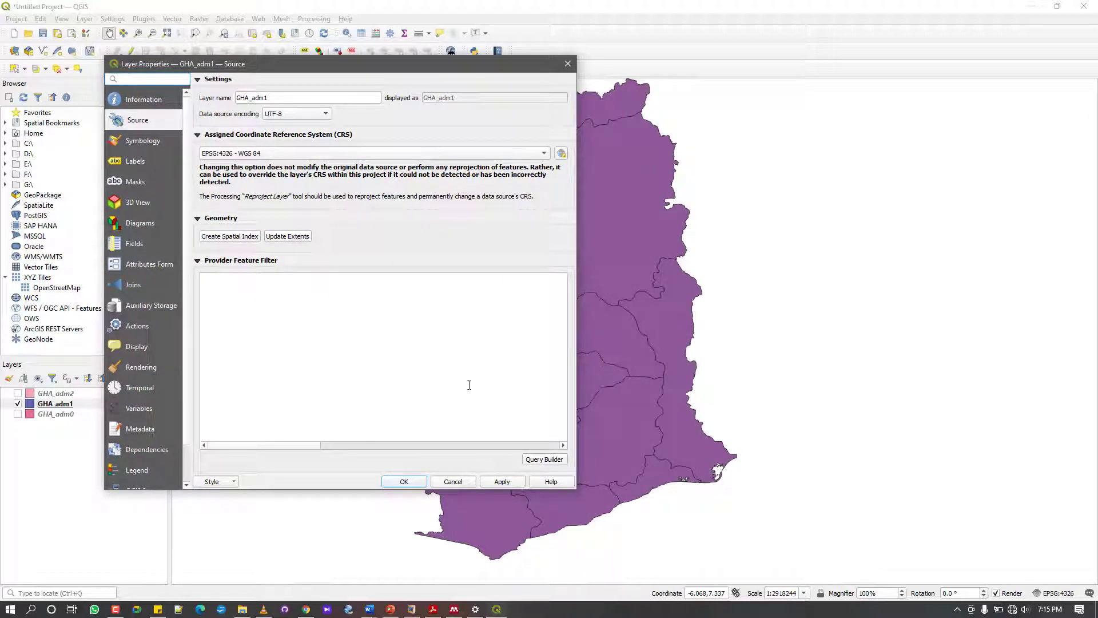
pyautogui.click(449, 485)
pyautogui.moveTo(532, 387); pyautogui.dragTo(482, 472)
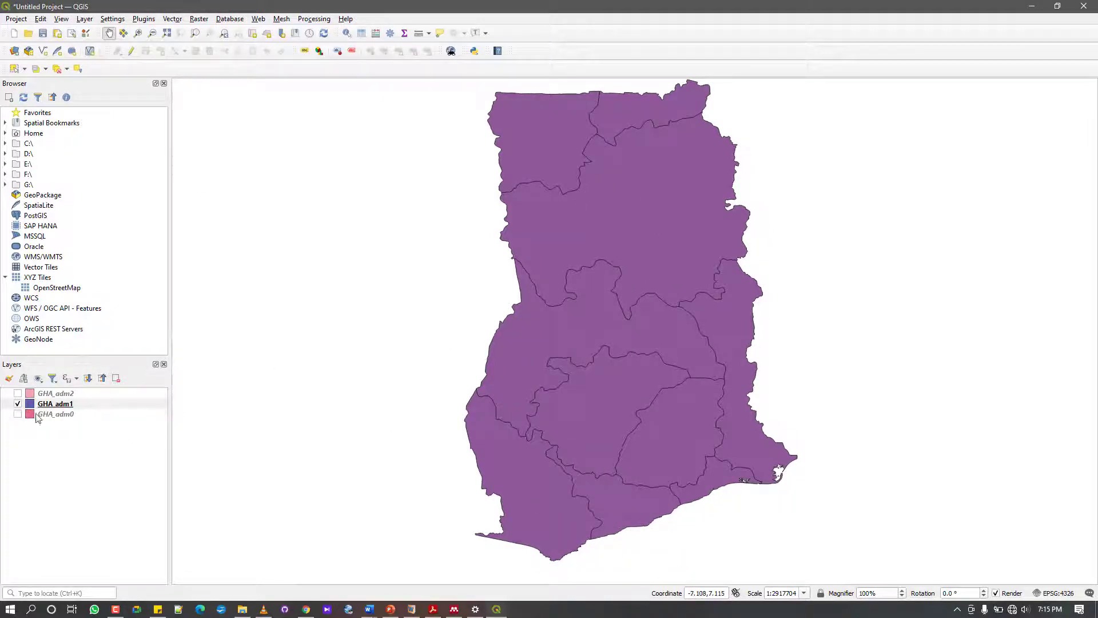
# Step: Rename the GHA_adm1 layer as Ghana in its source properties and apply the change
pyautogui.doubleClick(57, 405)
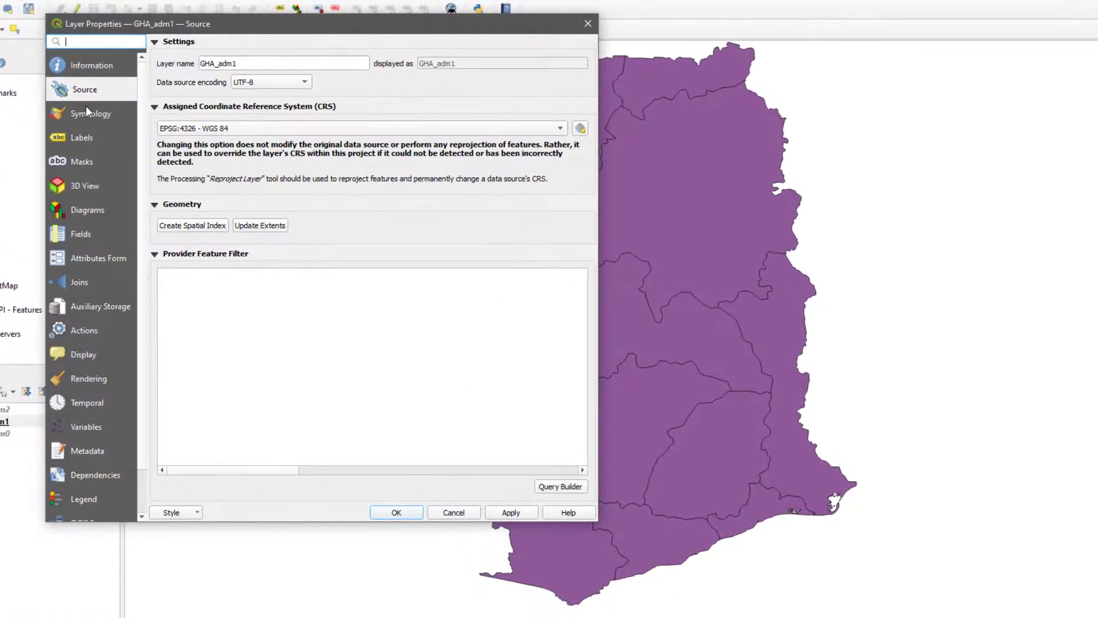
pyautogui.click(87, 112)
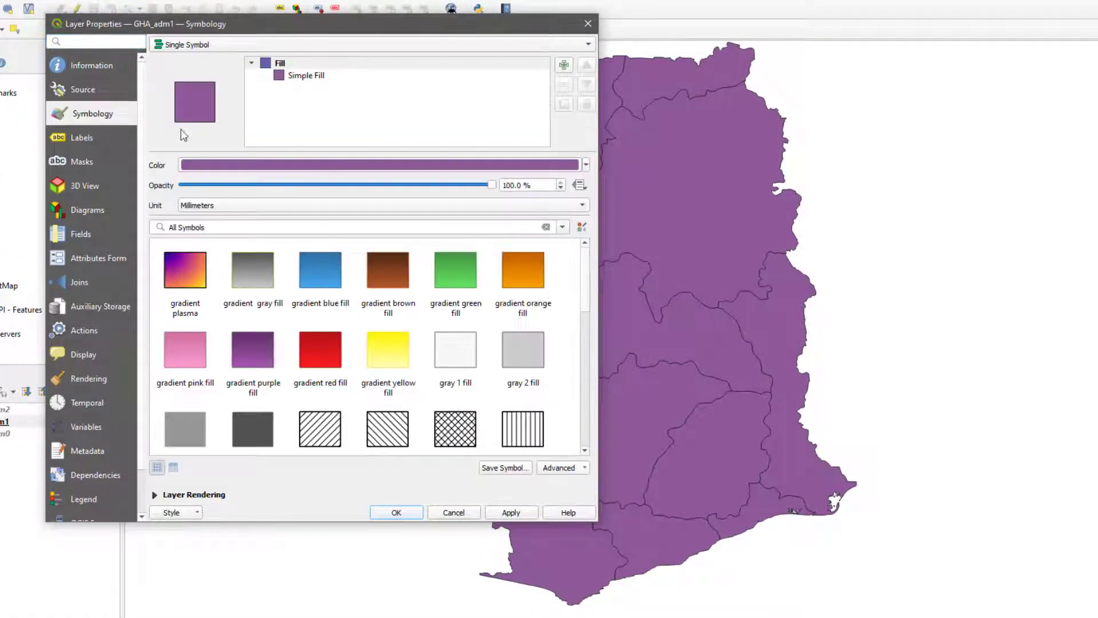
pyautogui.click(76, 87)
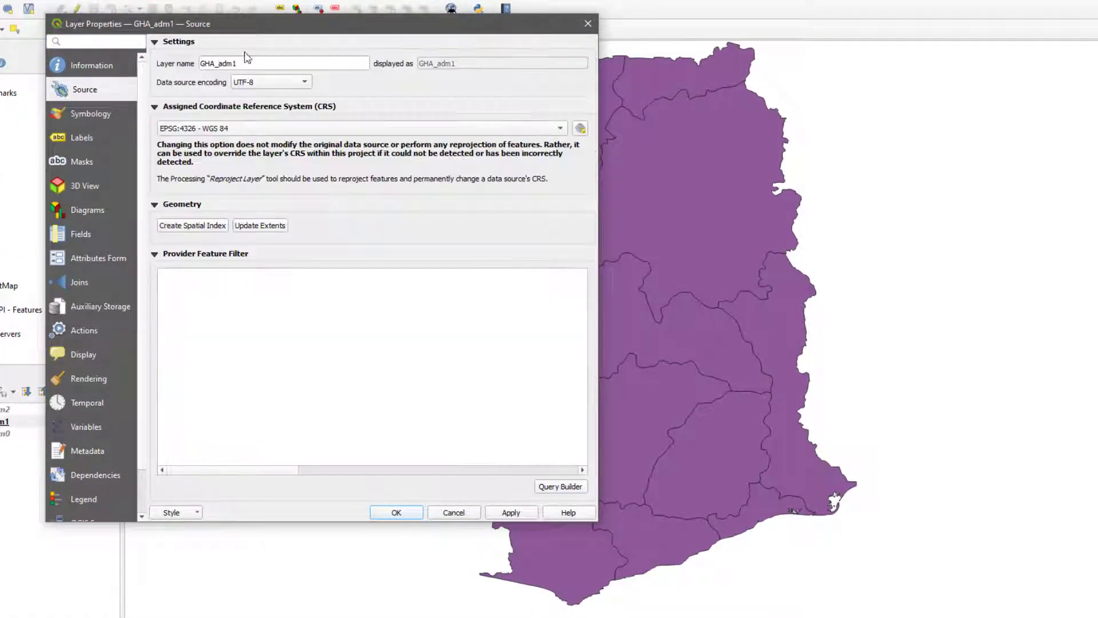
pyautogui.write('Ghana')
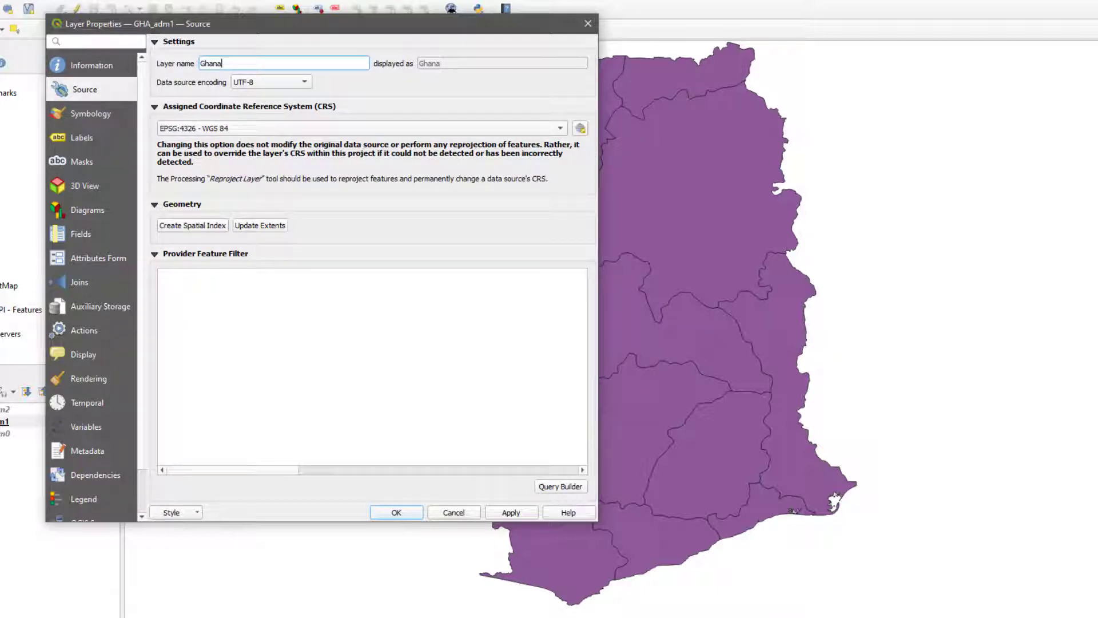
pyautogui.click(512, 511)
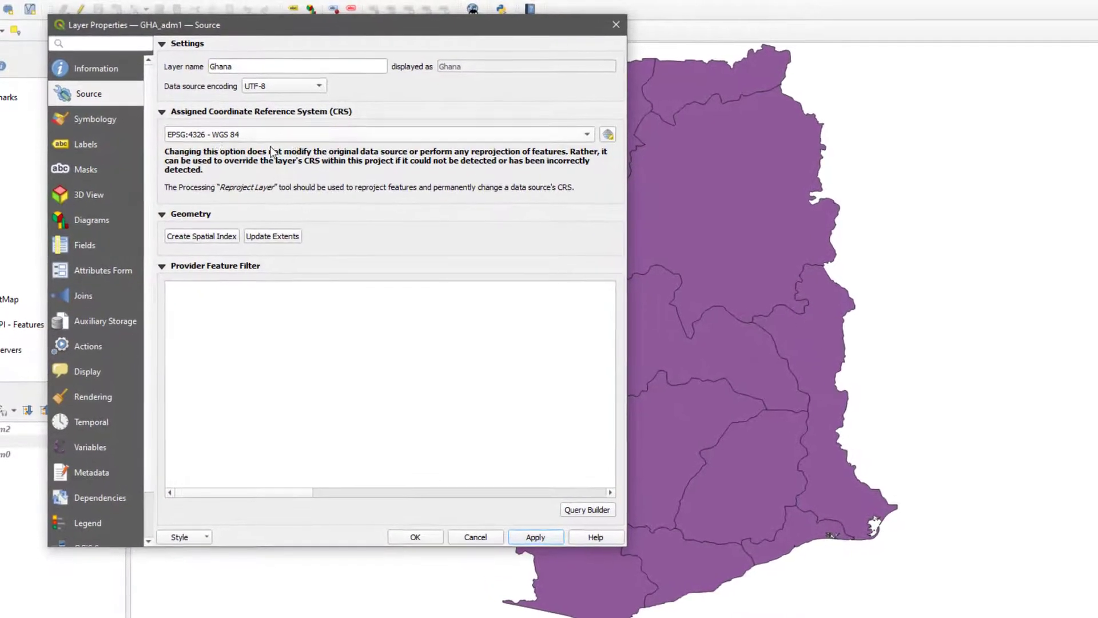
# Step: Style the layer with Categorized symbology on the NAME_1 field, classify all values with random colors and apply it
pyautogui.click(119, 118)
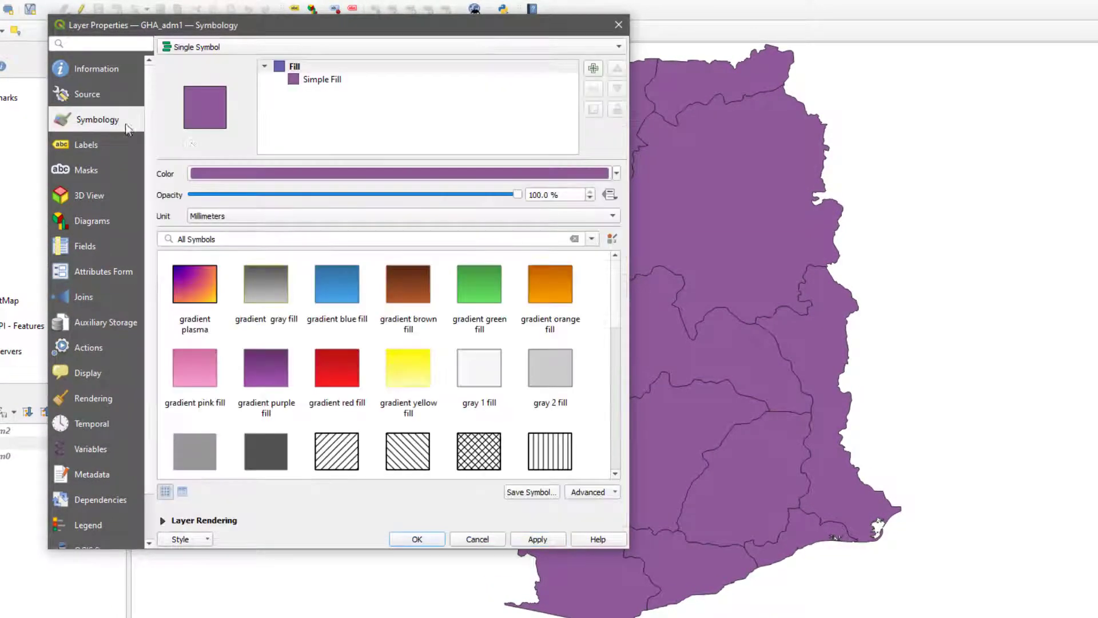
pyautogui.click(419, 49)
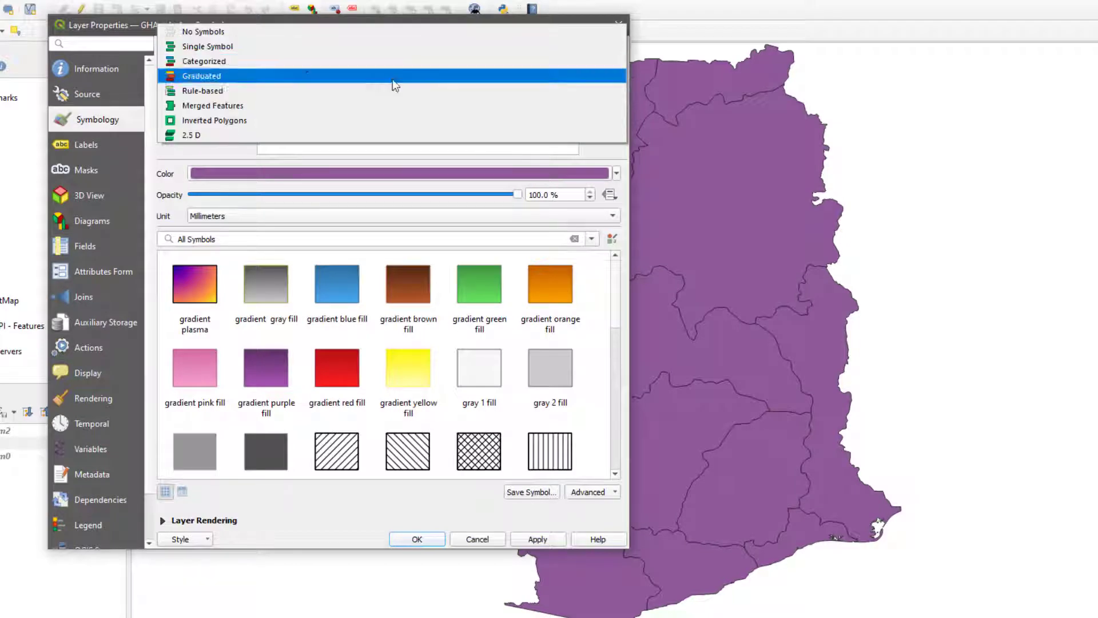
pyautogui.click(277, 61)
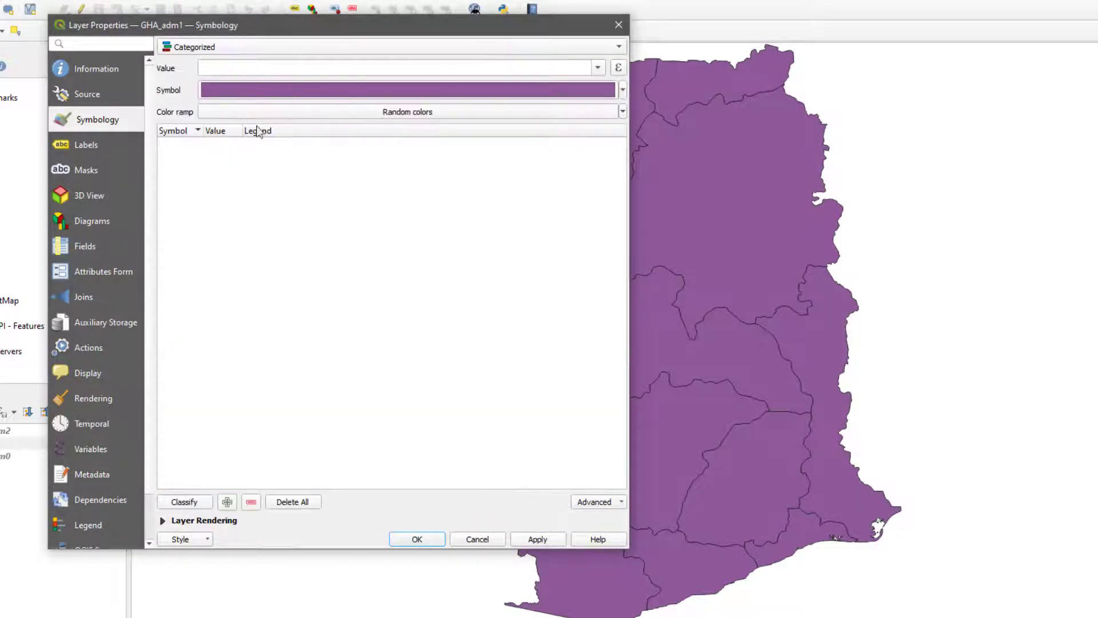
pyautogui.click(598, 67)
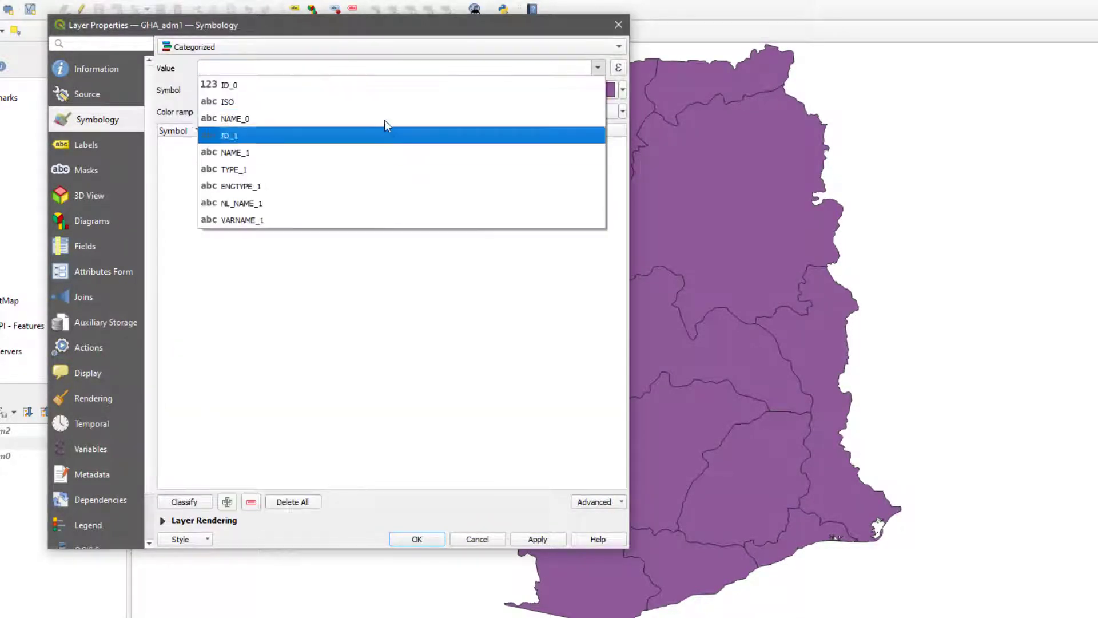
pyautogui.click(311, 152)
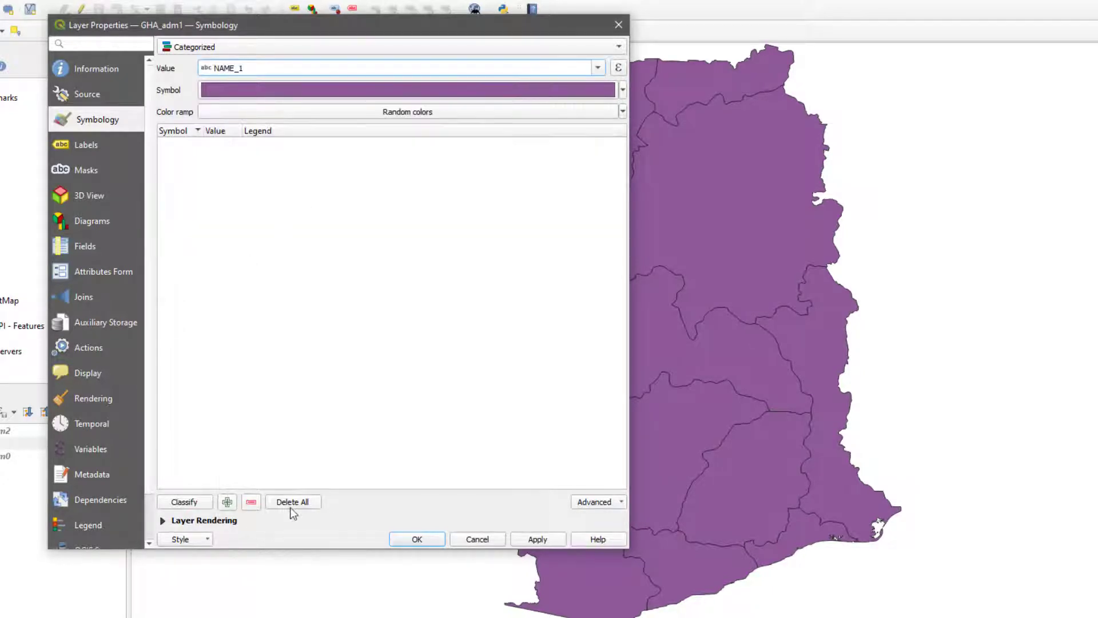
pyautogui.click(188, 503)
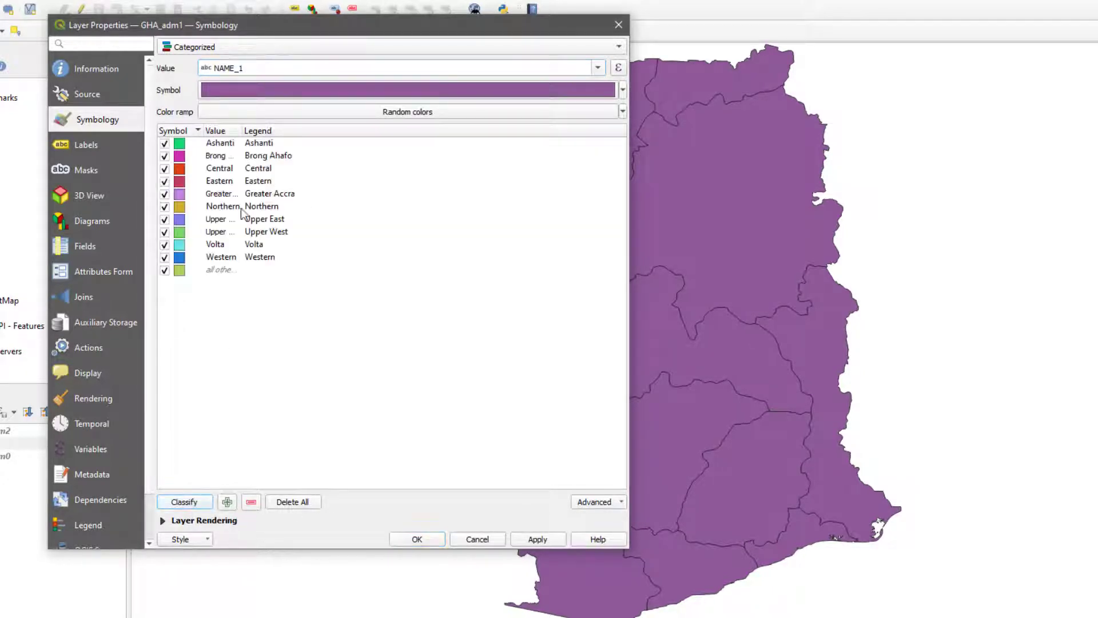
pyautogui.click(222, 270)
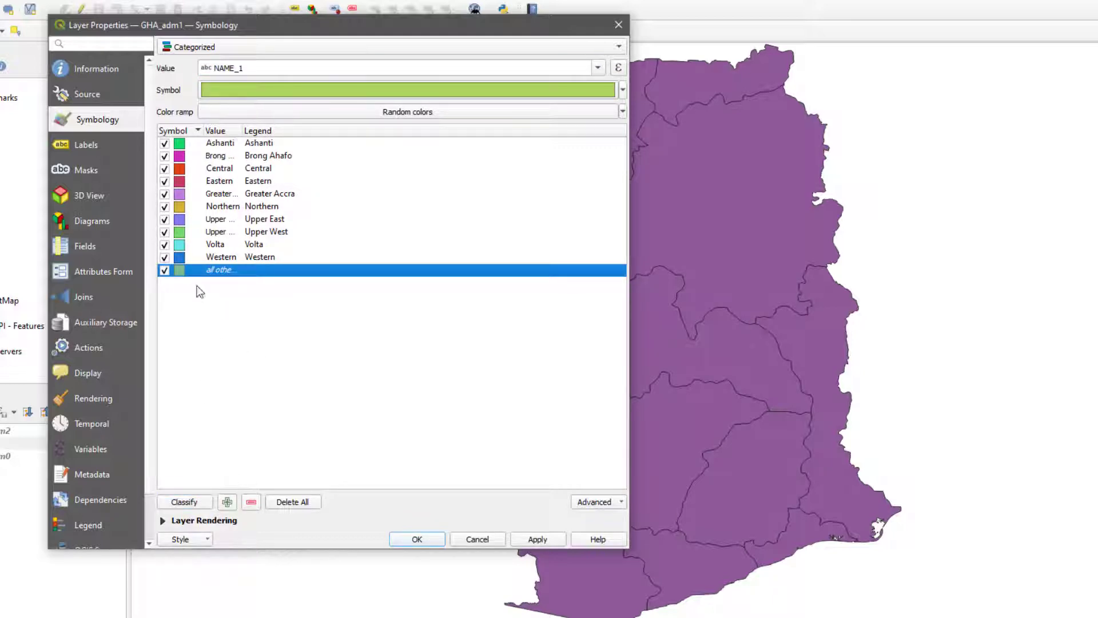
pyautogui.click(511, 540)
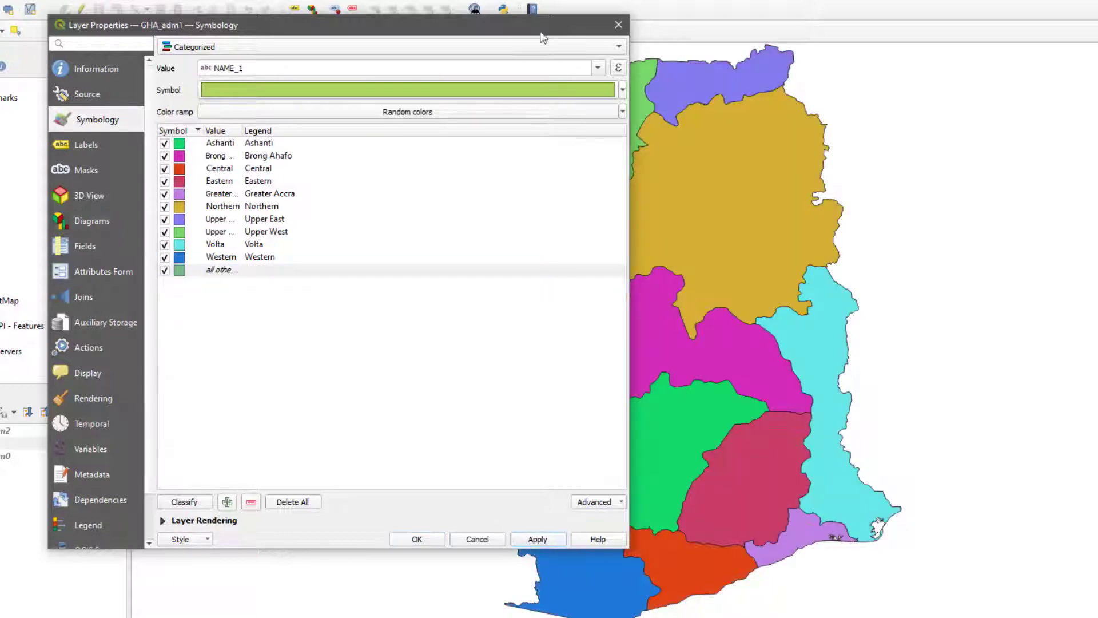
# Step: Change the categories' color ramp to Greens and apply it to the map
pyautogui.click(623, 90)
pyautogui.click(468, 207)
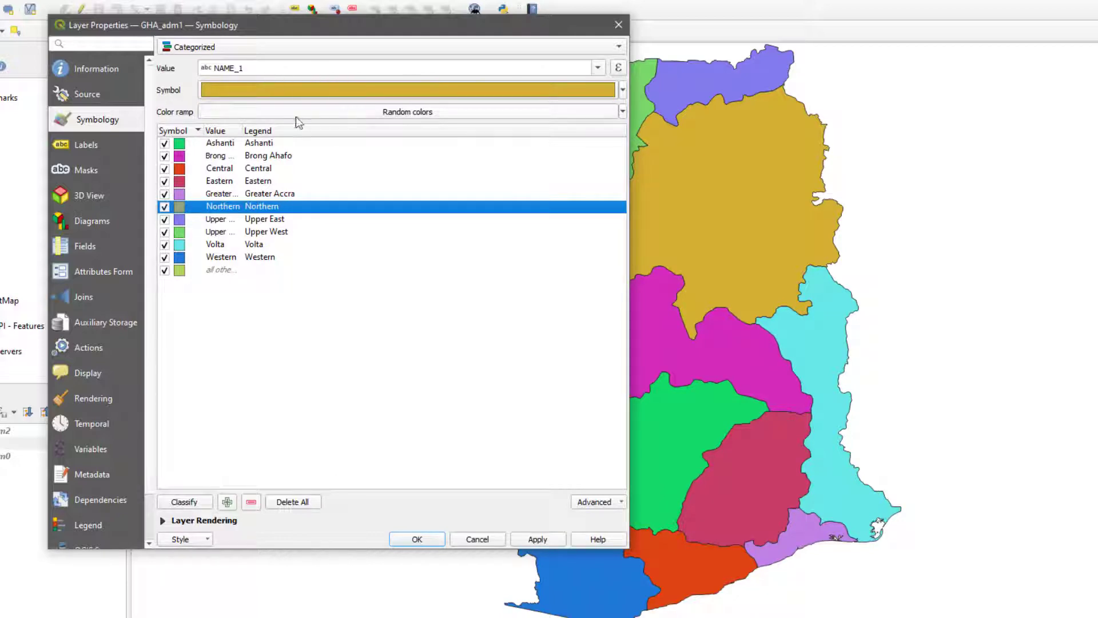
pyautogui.click(622, 112)
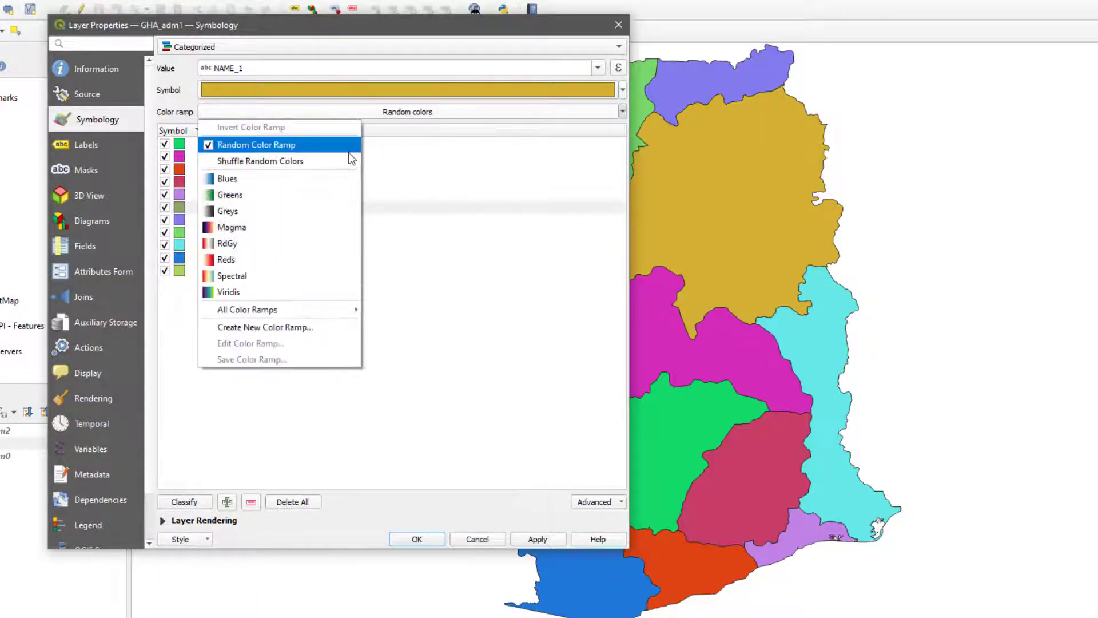
pyautogui.click(343, 195)
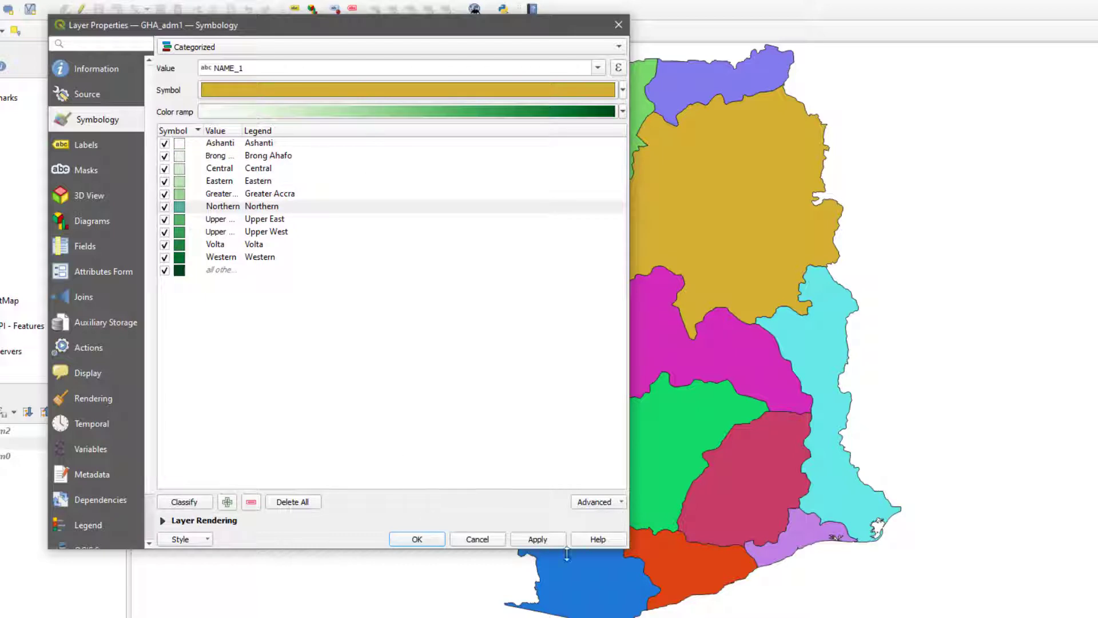
pyautogui.click(536, 539)
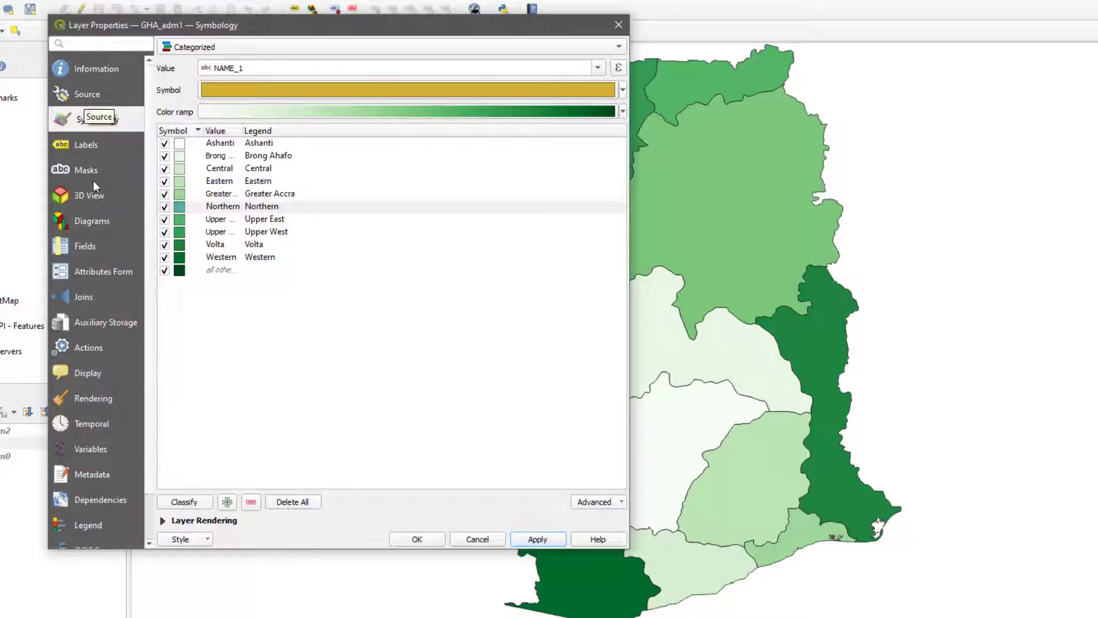
# Step: Turn on Single Labels for the layer using the NAME_1 field and apply them to the map
pyautogui.click(89, 145)
pyautogui.click(257, 45)
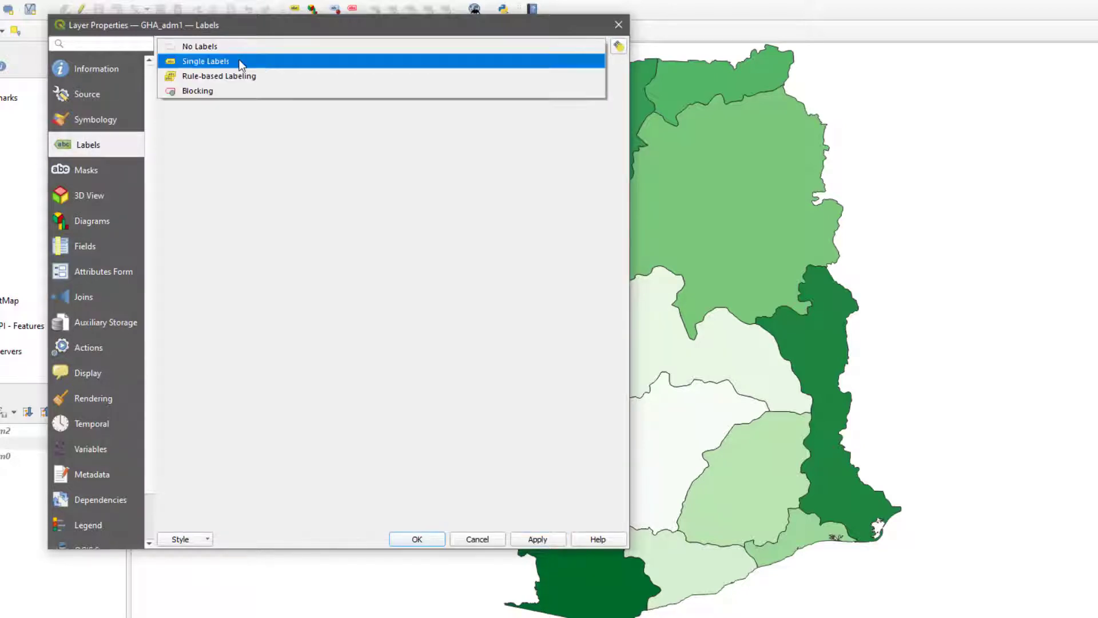
pyautogui.click(240, 62)
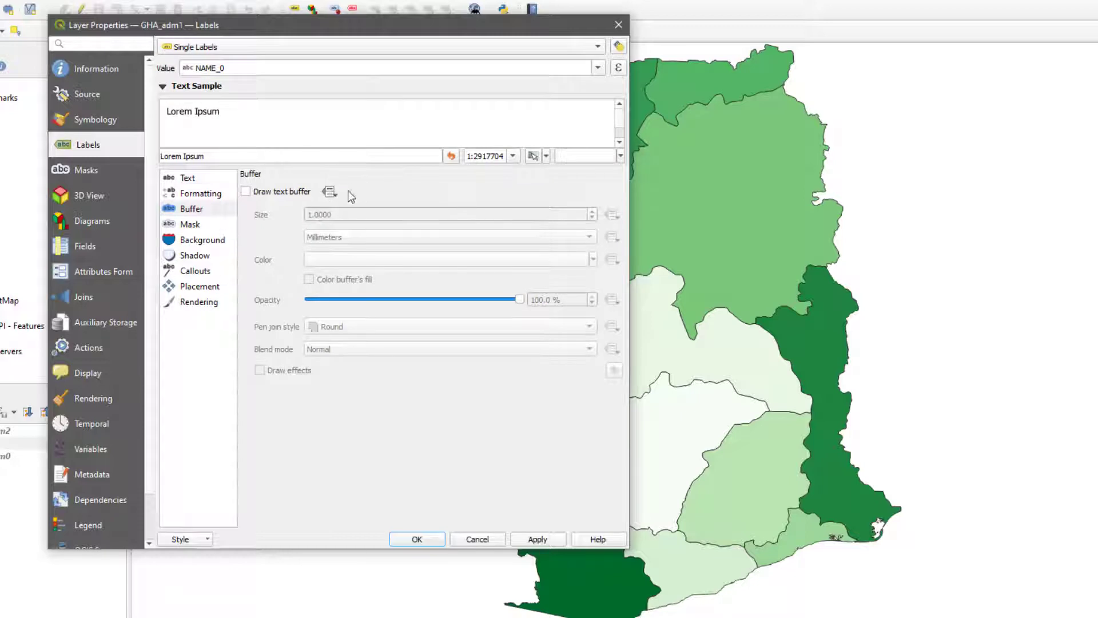
pyautogui.click(199, 180)
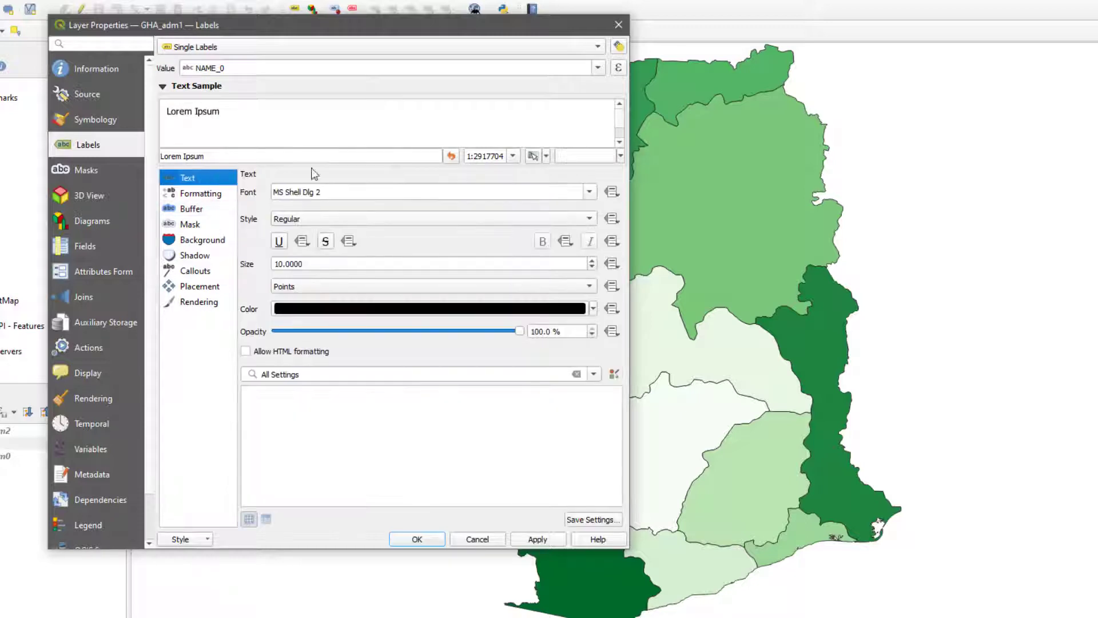
pyautogui.click(598, 69)
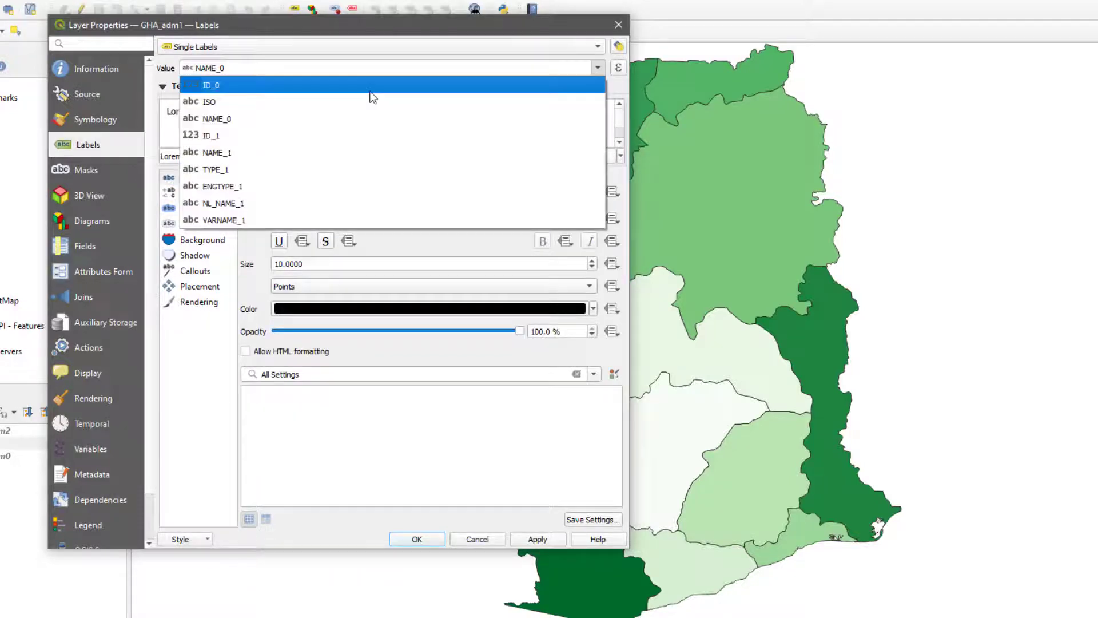
pyautogui.click(294, 148)
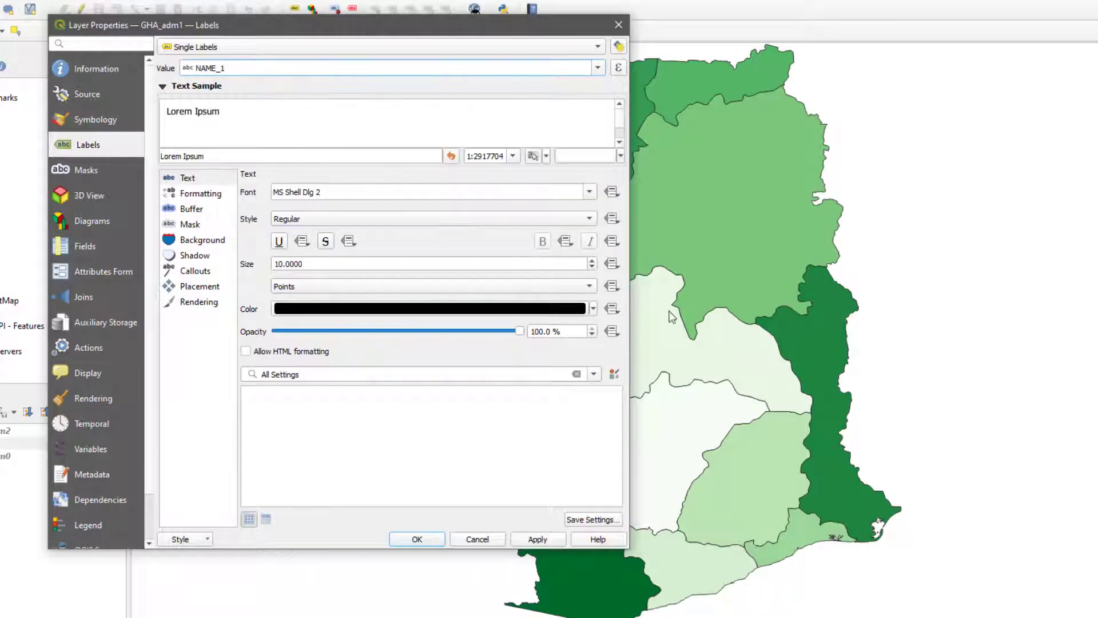
pyautogui.click(539, 538)
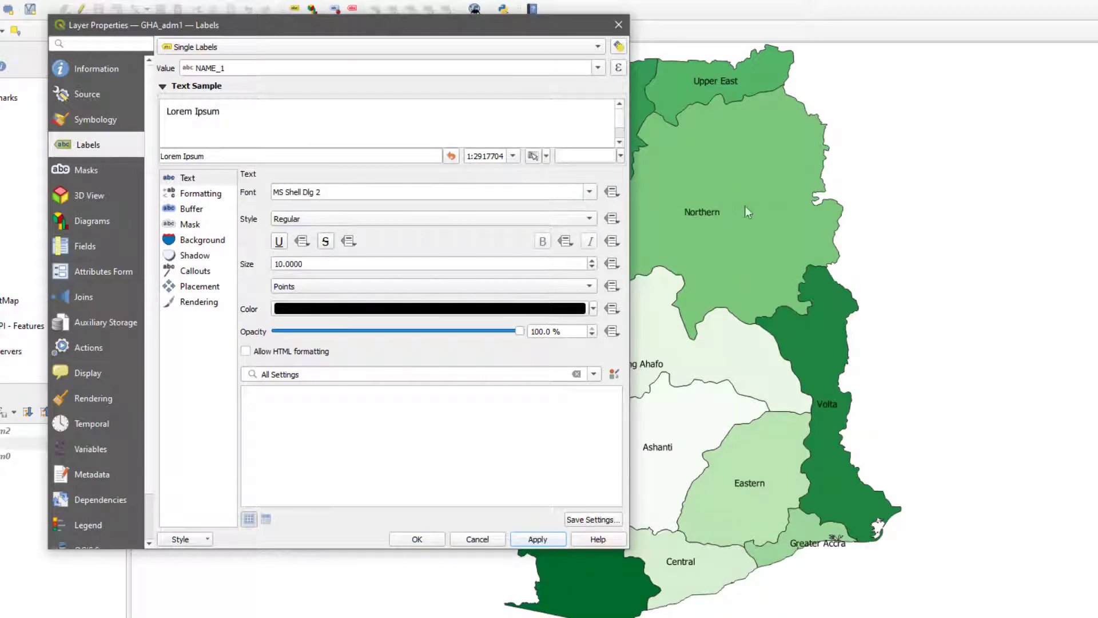
# Step: Turn on a text buffer for the region labels with the default 1 mm size and apply it to the map
pyautogui.click(98, 167)
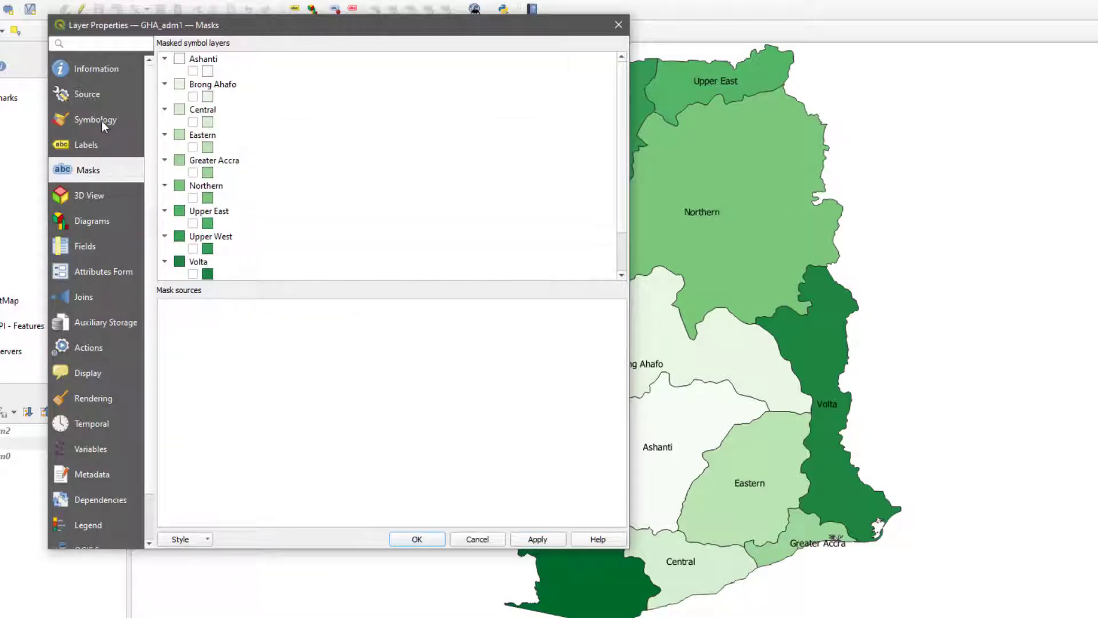
pyautogui.click(94, 119)
pyautogui.click(94, 144)
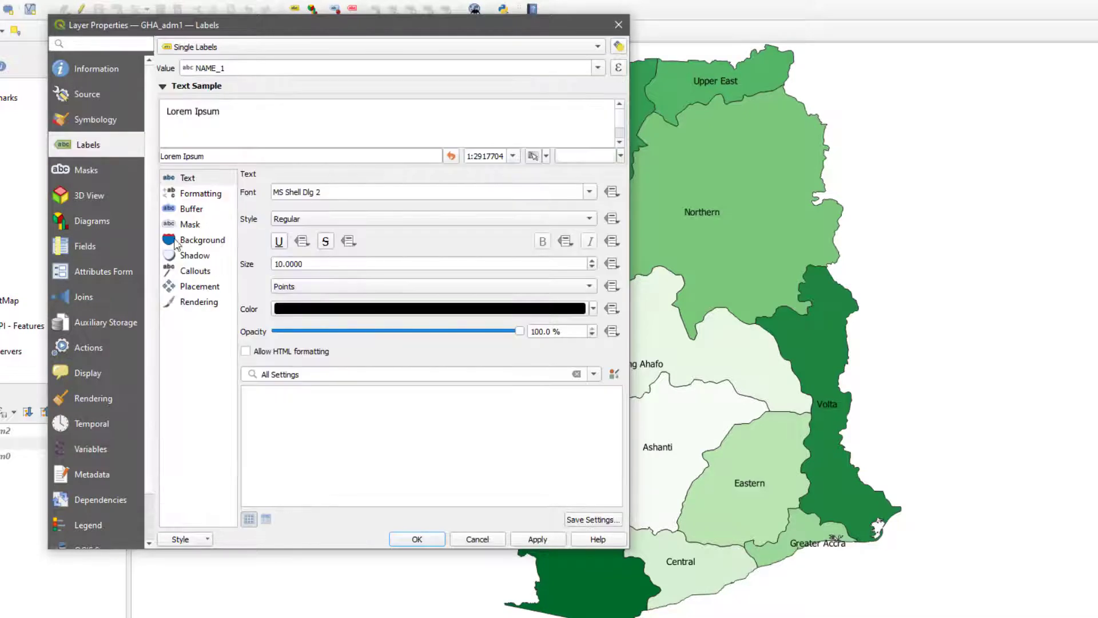
pyautogui.click(189, 225)
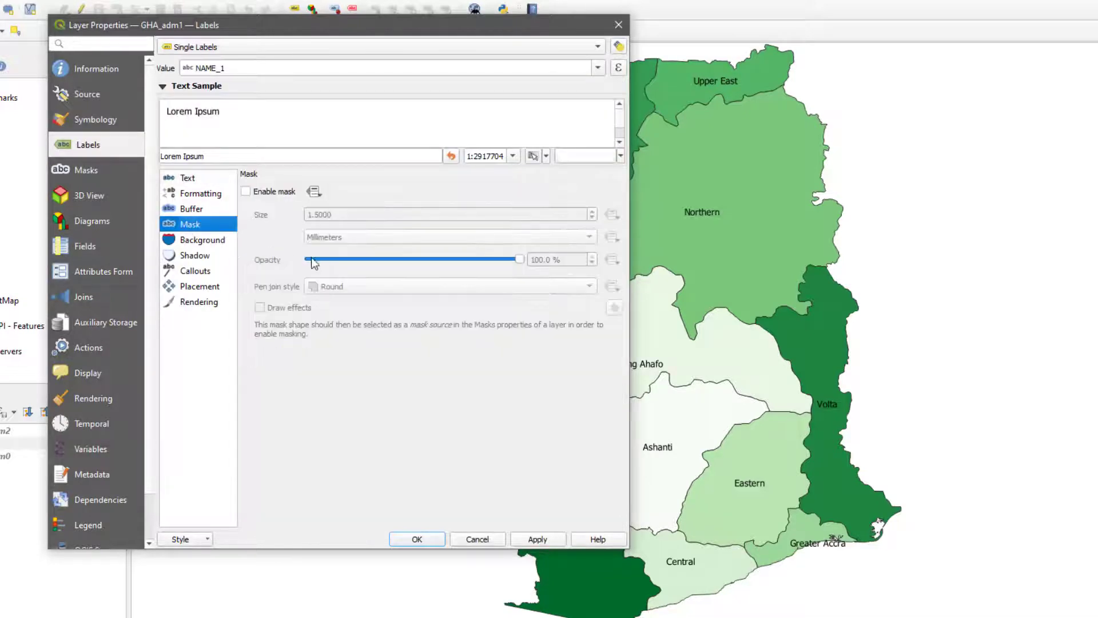
pyautogui.click(195, 209)
pyautogui.click(264, 193)
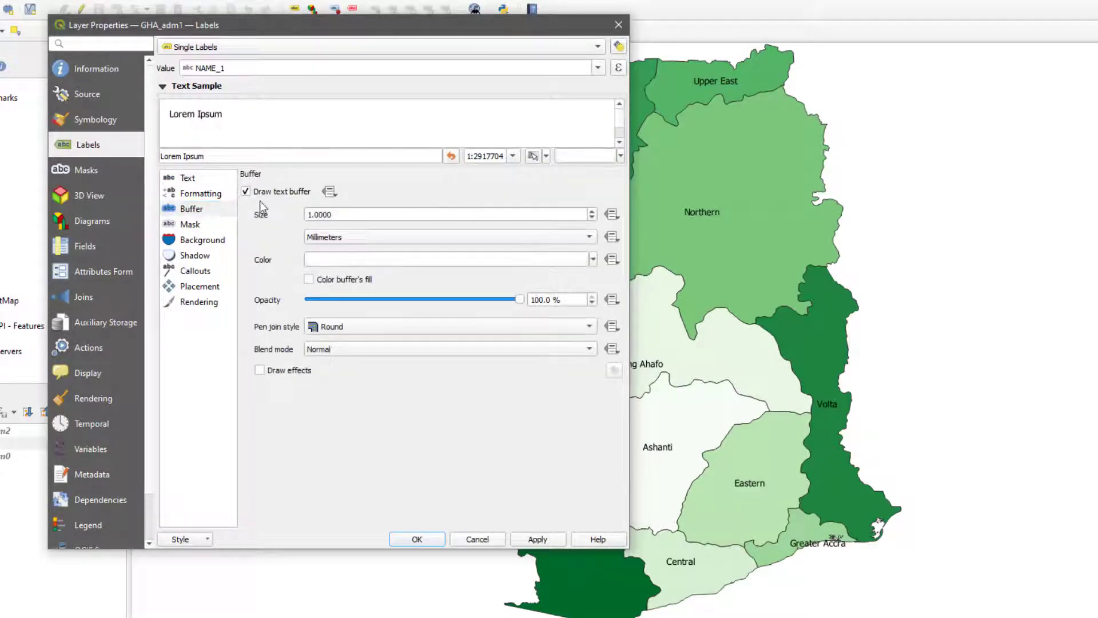
pyautogui.click(539, 537)
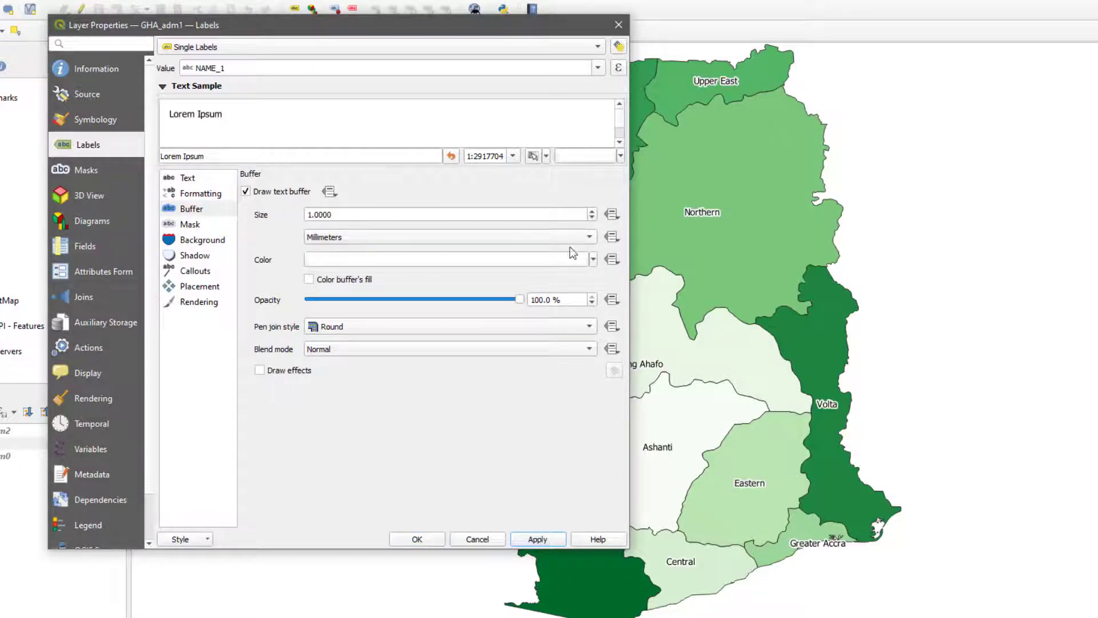
# Step: Set the label buffer color to bright blue (#019aff) and apply it to the map
pyautogui.click(369, 259)
pyautogui.moveTo(285, 372); pyautogui.dragTo(266, 337)
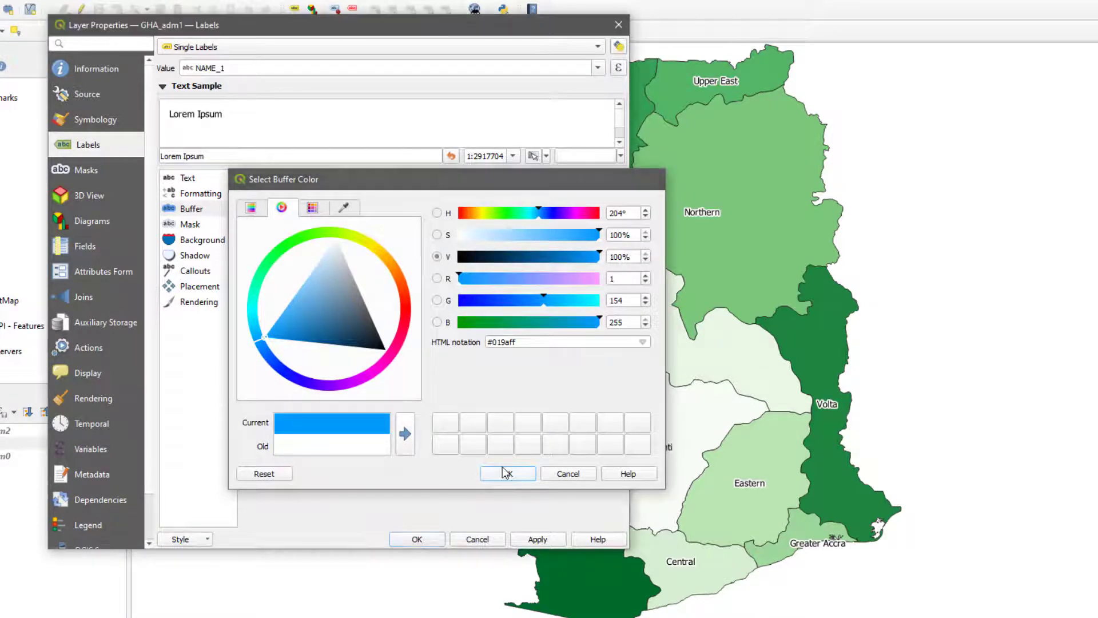
pyautogui.click(506, 474)
pyautogui.click(529, 536)
# Step: Change the label buffer color to pale blue-gray (#b7d0e0) and apply it
pyautogui.click(350, 259)
pyautogui.moveTo(318, 270)
pyautogui.mouseDown()
pyautogui.moveTo(318, 287)
pyautogui.moveTo(331, 267)
pyautogui.mouseUp()
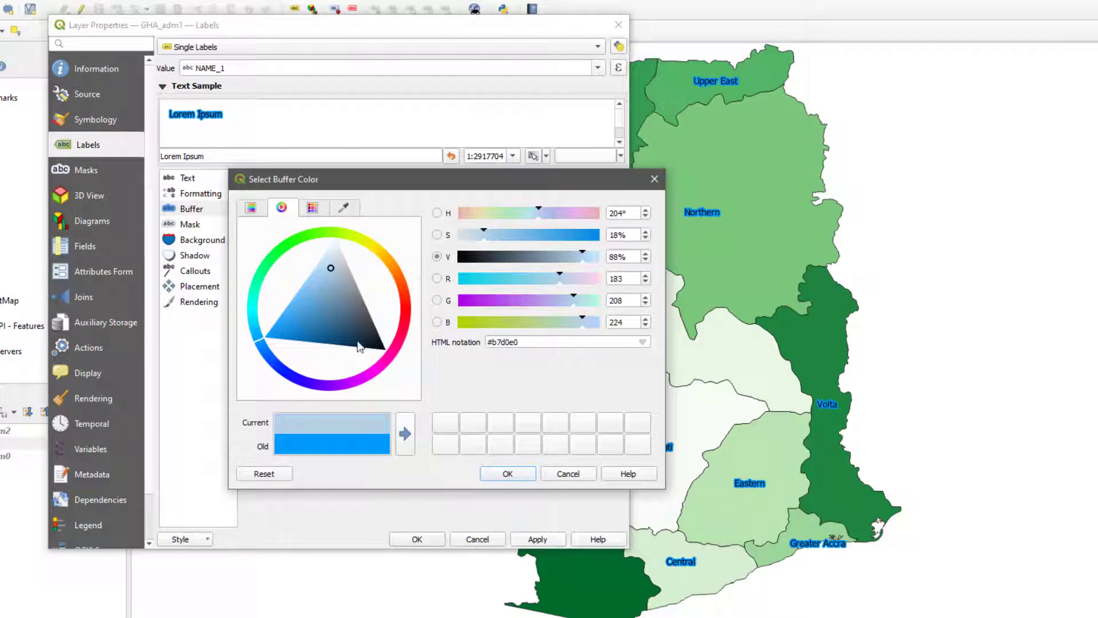
pyautogui.click(504, 474)
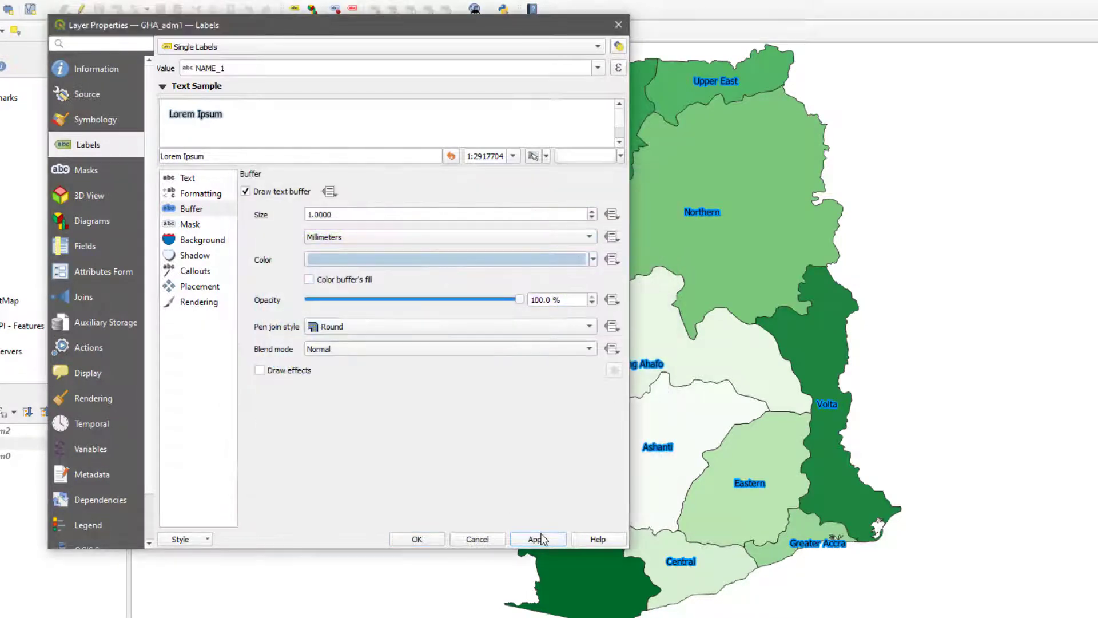
pyautogui.click(538, 540)
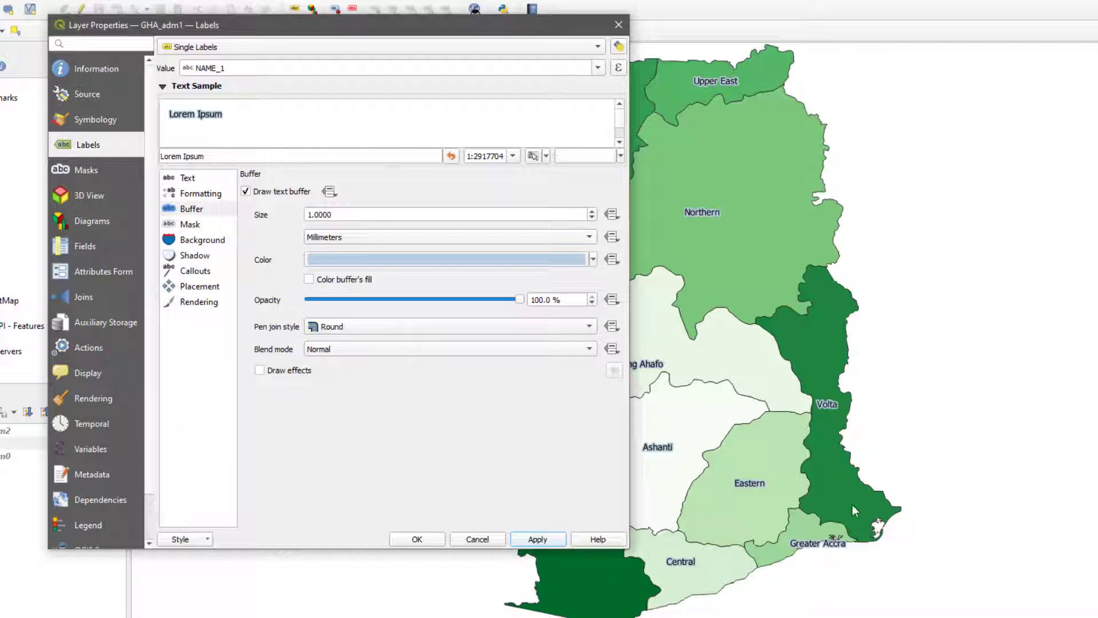
pyautogui.click(192, 273)
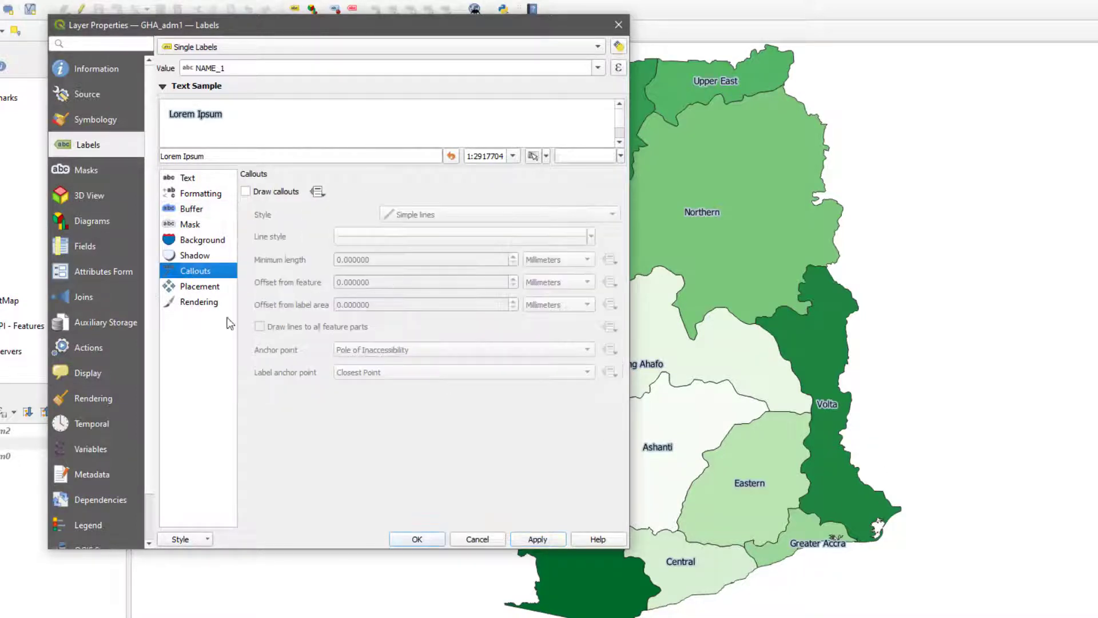
pyautogui.click(203, 306)
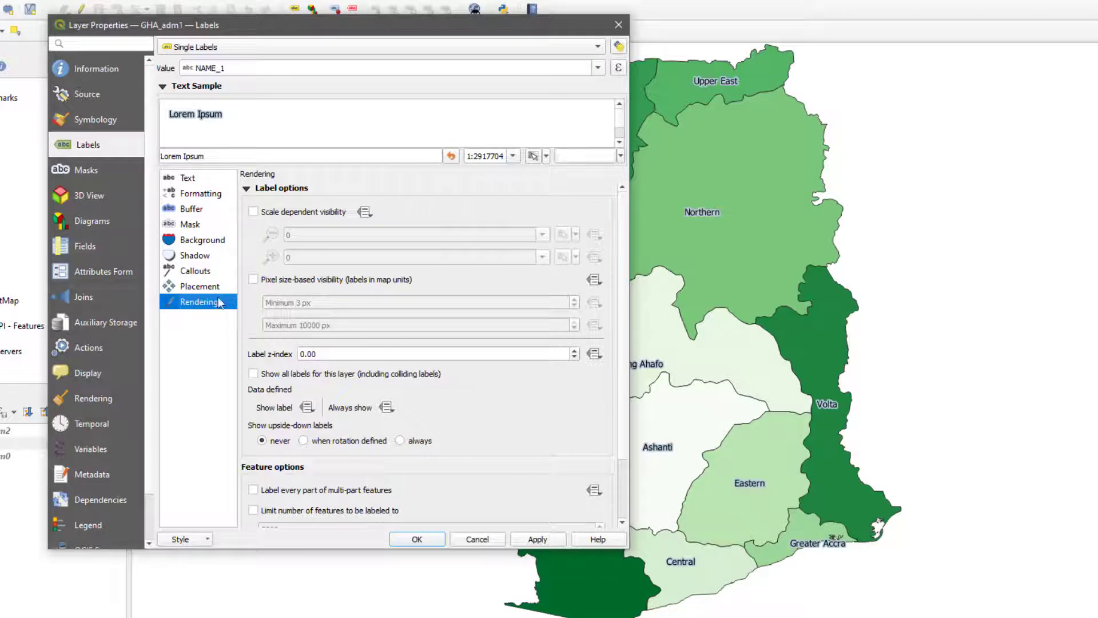
pyautogui.scroll(-2, 467, 411)
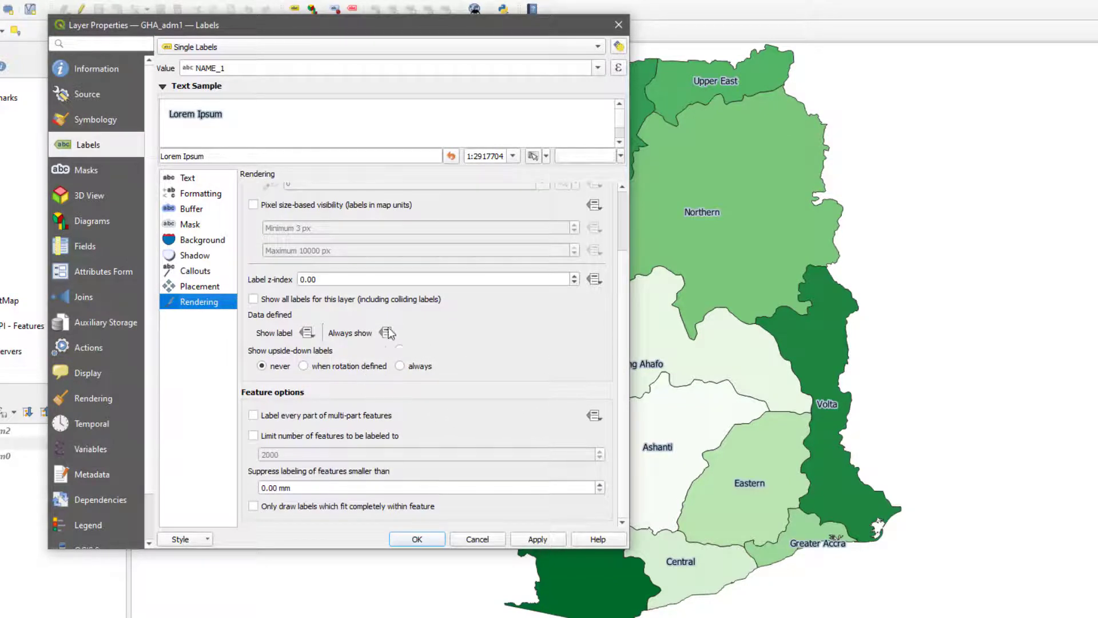
pyautogui.click(208, 289)
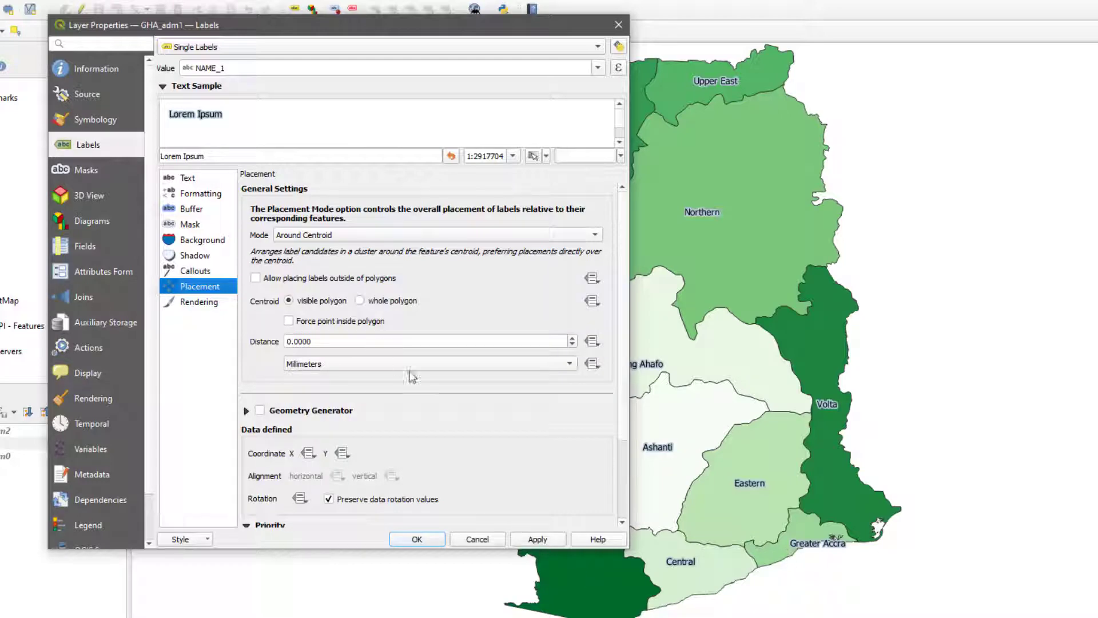
# Step: Set the label buffer color to white (#ffffff), apply it and close the layer properties
pyautogui.moveTo(422, 23); pyautogui.dragTo(452, 39)
pyautogui.click(220, 224)
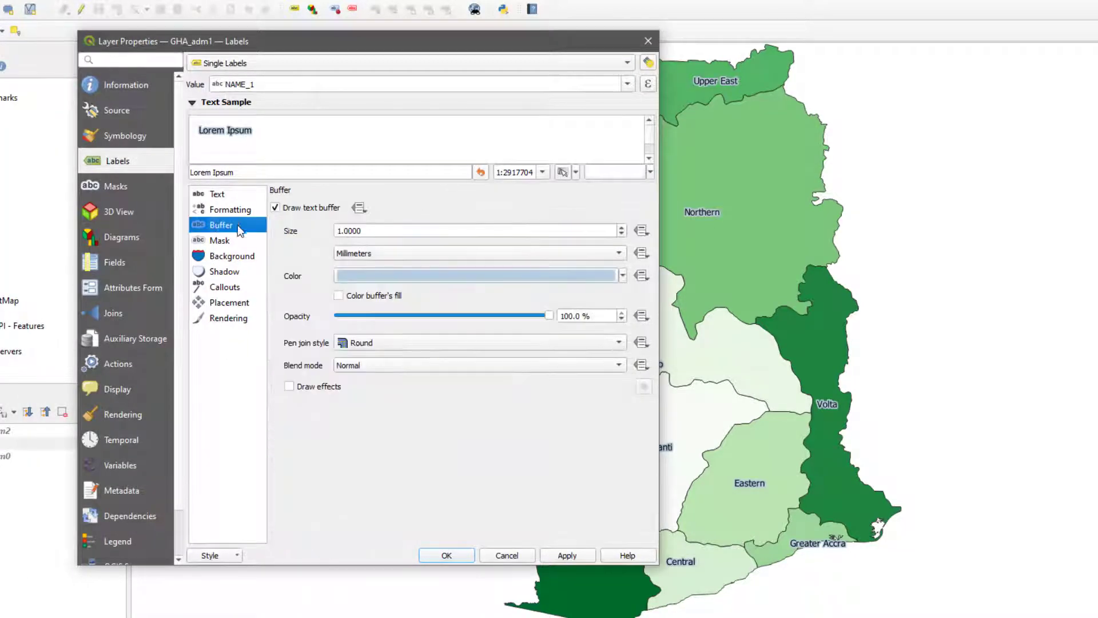
pyautogui.click(355, 273)
pyautogui.click(323, 239)
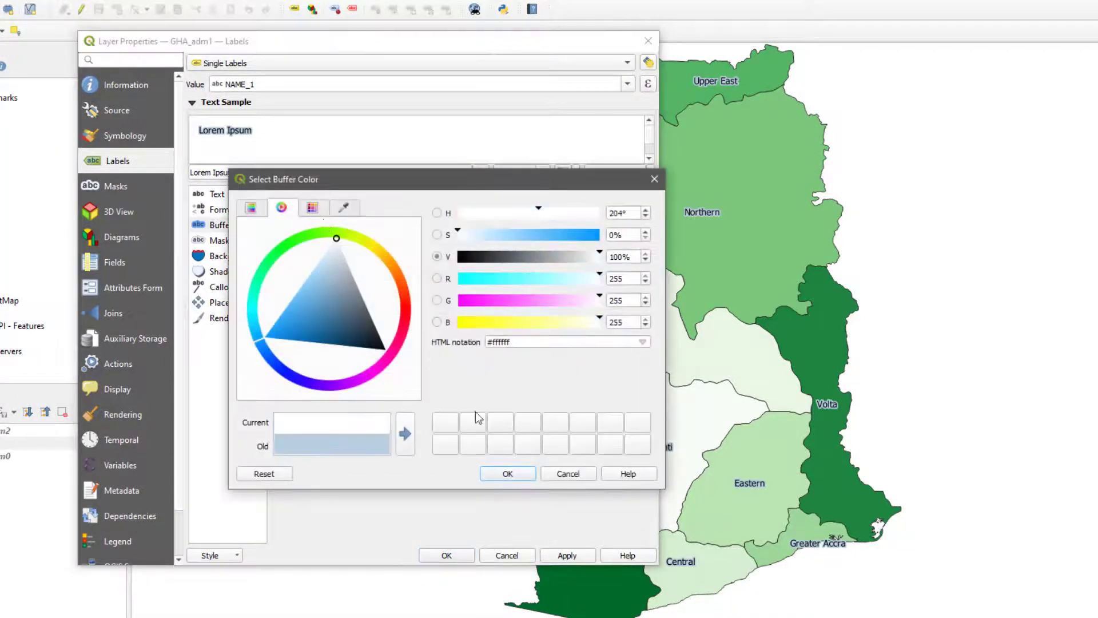
pyautogui.click(508, 474)
pyautogui.click(577, 555)
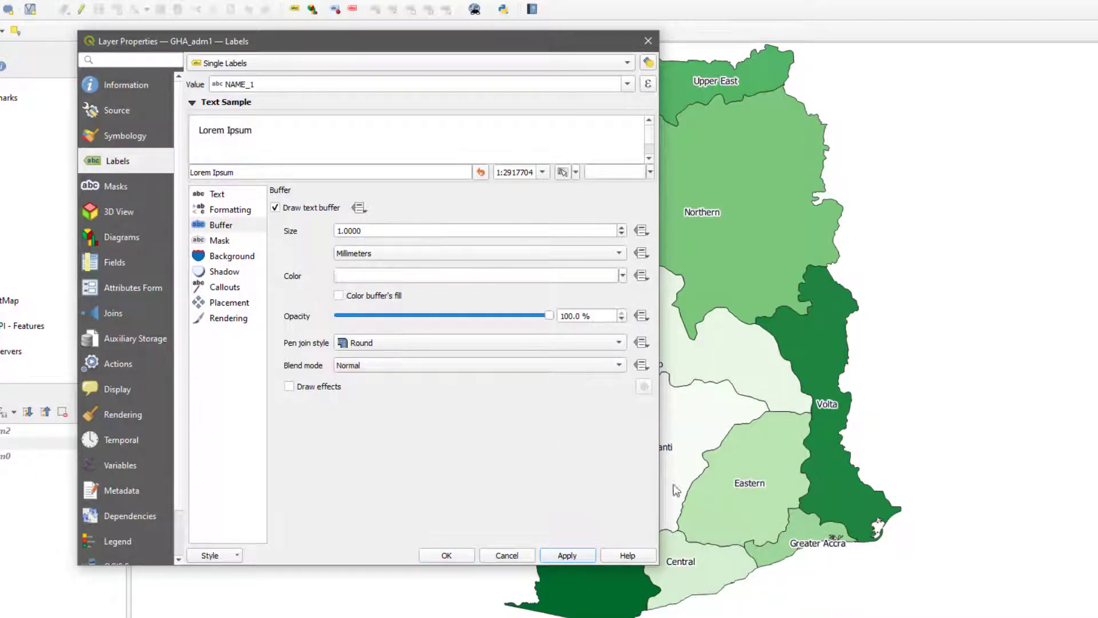
pyautogui.click(446, 555)
pyautogui.scroll(-1, 684, 360)
pyautogui.moveTo(683, 361); pyautogui.dragTo(508, 461)
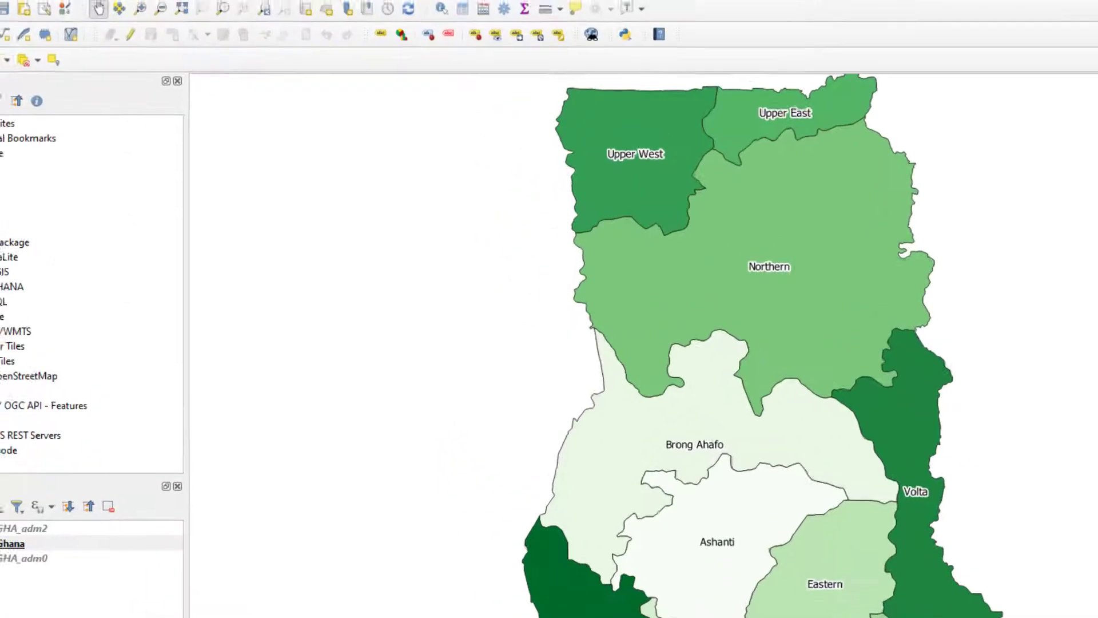
# Step: Create a new print layout titled Graduated Regions
pyautogui.click(33, 34)
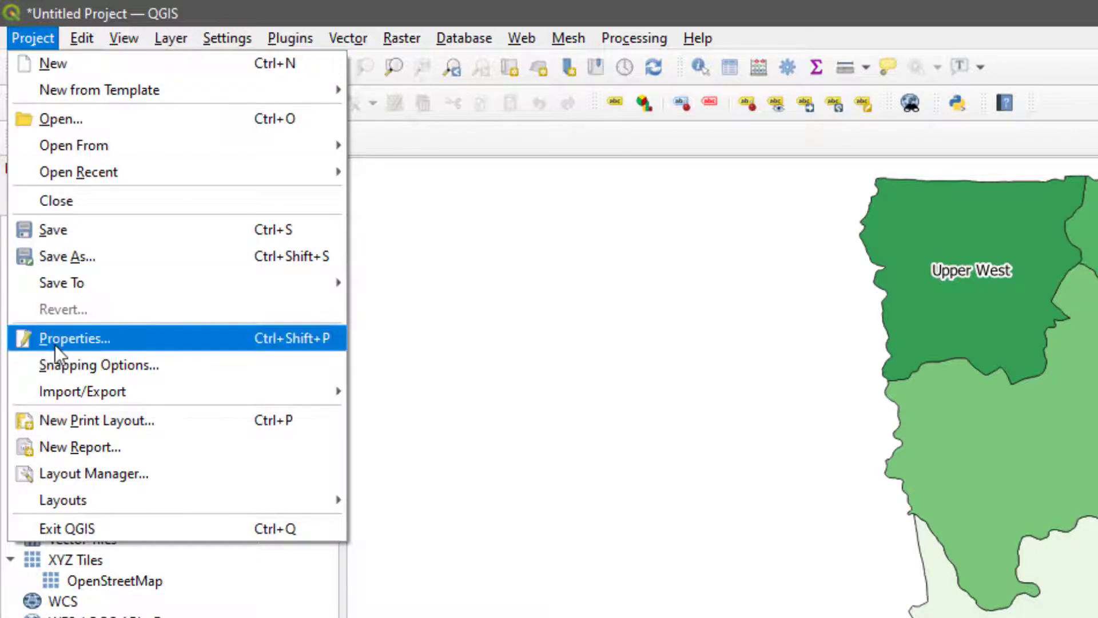
pyautogui.click(93, 421)
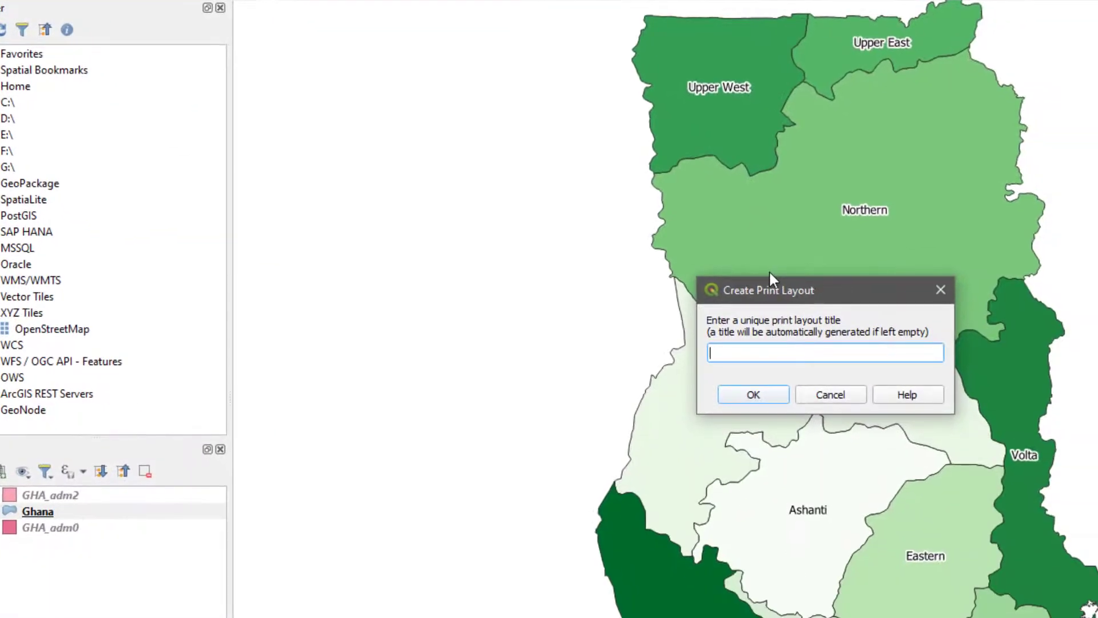
pyautogui.write('Layout')
pyautogui.doubleClick(780, 354)
pyautogui.write('G')
pyautogui.click(752, 394)
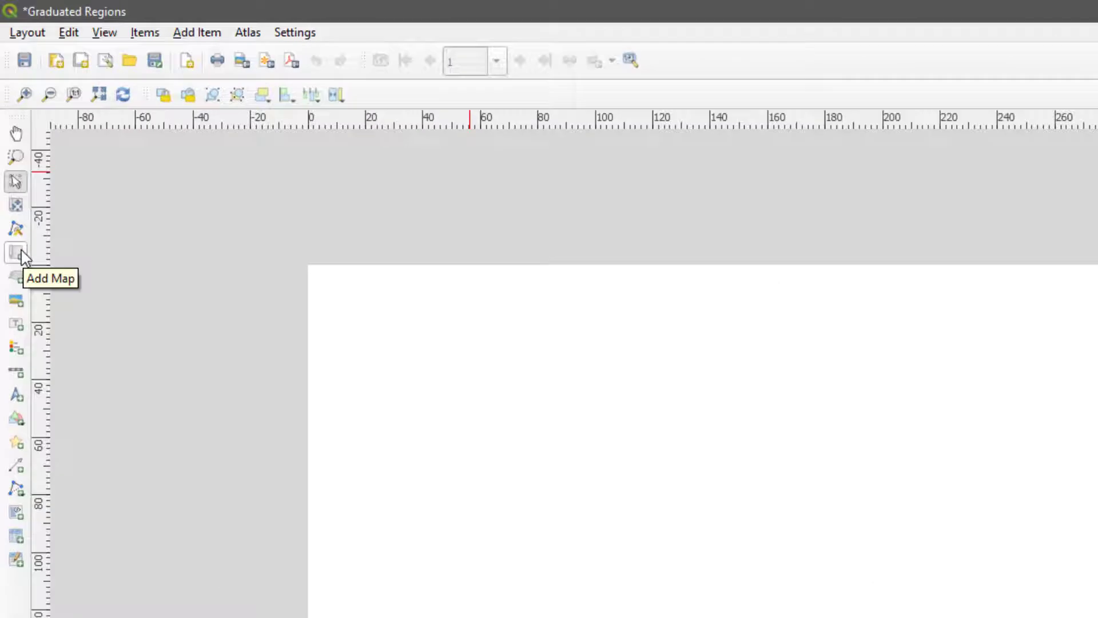
# Step: Add a map item covering most of the layout page and shift it slightly toward the page's left edge
pyautogui.click(18, 253)
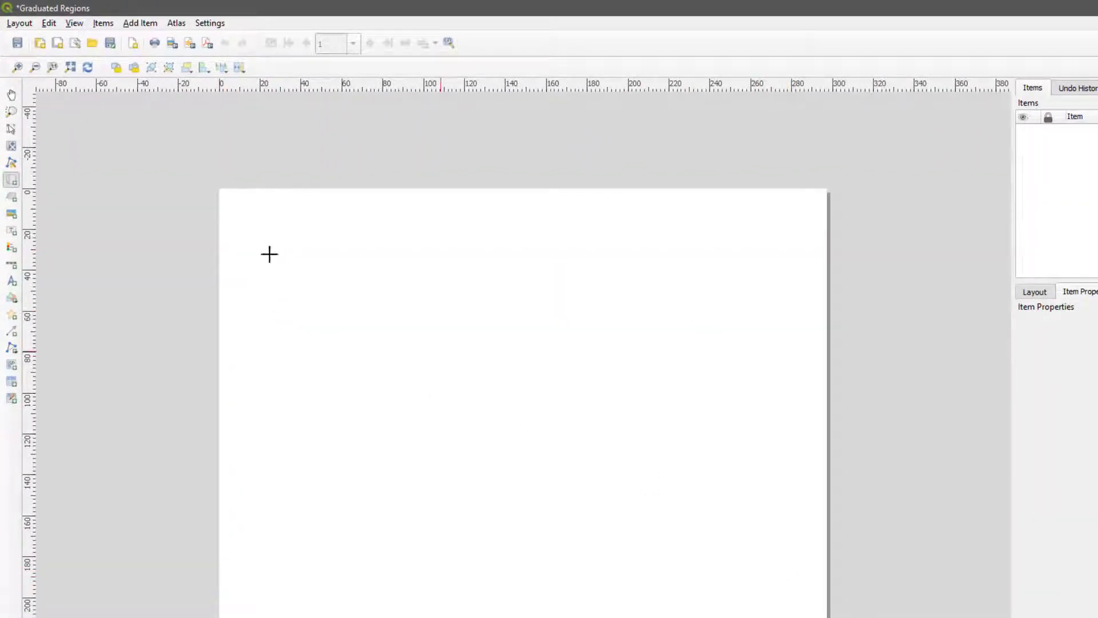
pyautogui.click(96, 25)
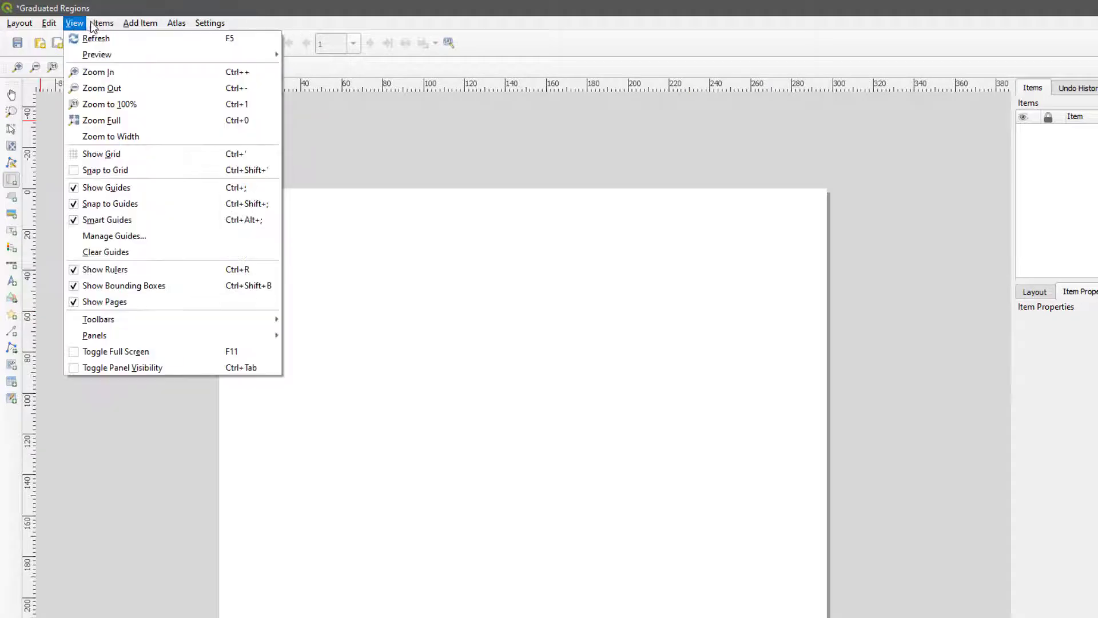
pyautogui.moveTo(141, 23)
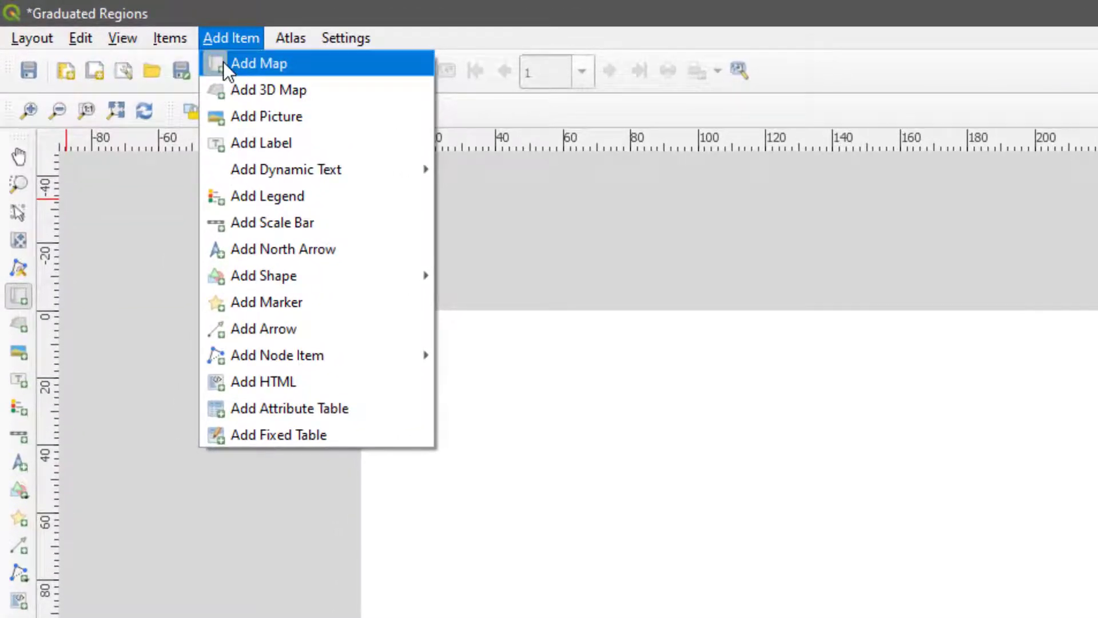
pyautogui.click(223, 60)
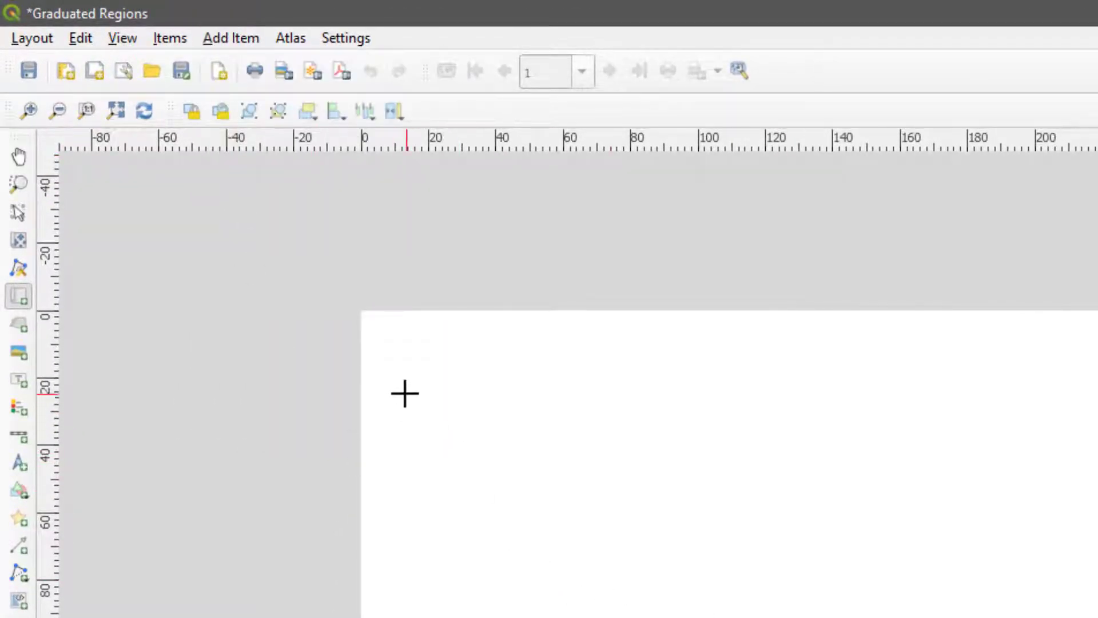
pyautogui.click(244, 38)
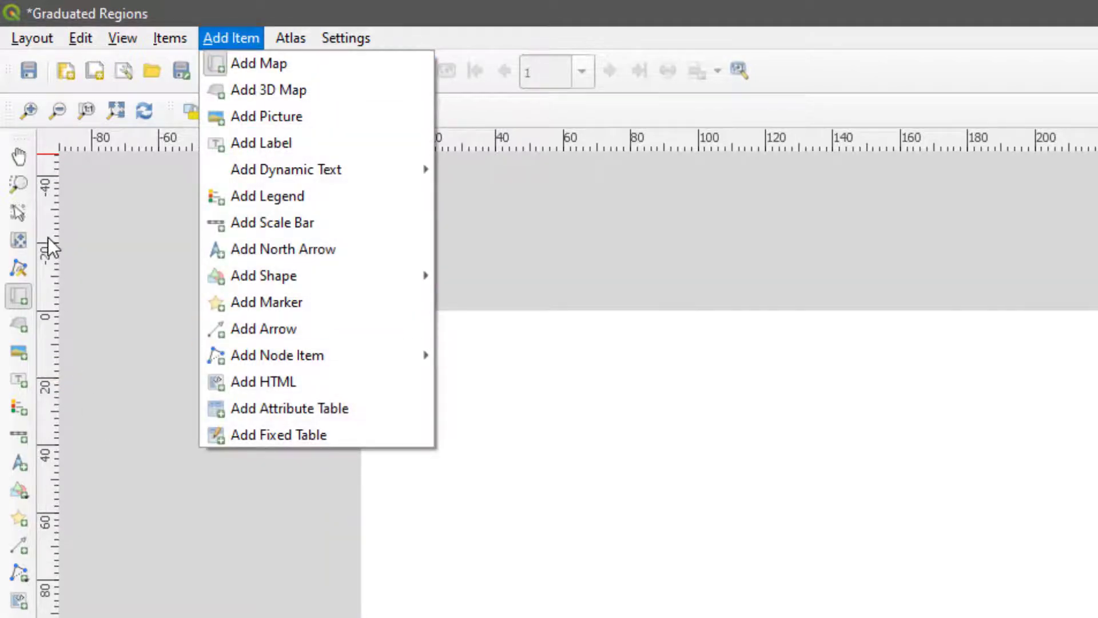
pyautogui.click(33, 153)
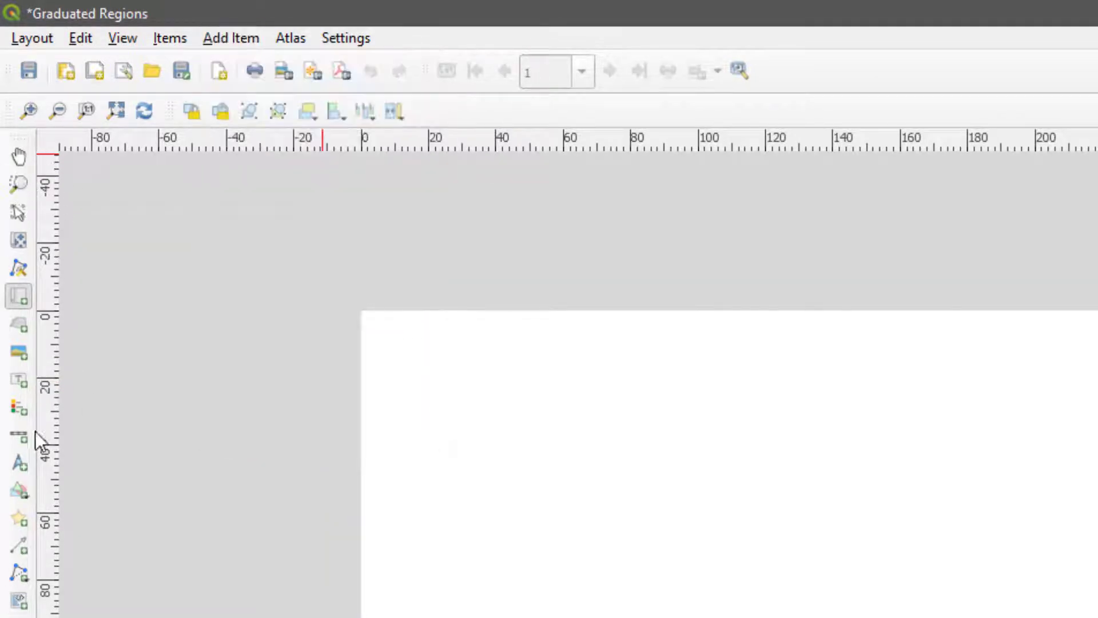
pyautogui.moveTo(396, 396); pyautogui.dragTo(752, 573)
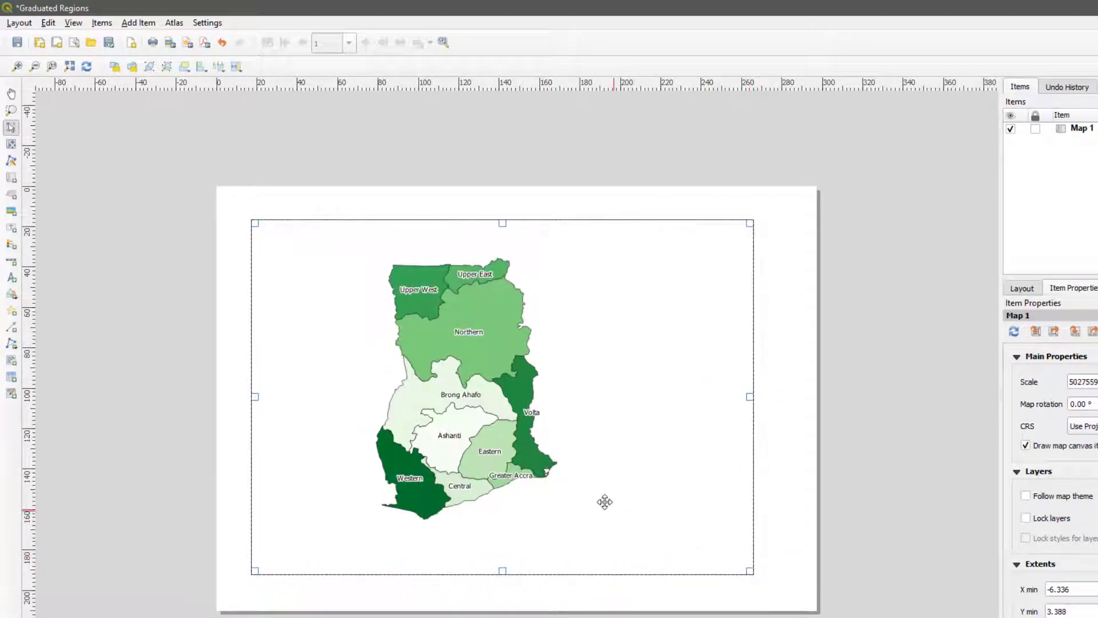
pyautogui.moveTo(581, 465); pyautogui.dragTo(540, 438)
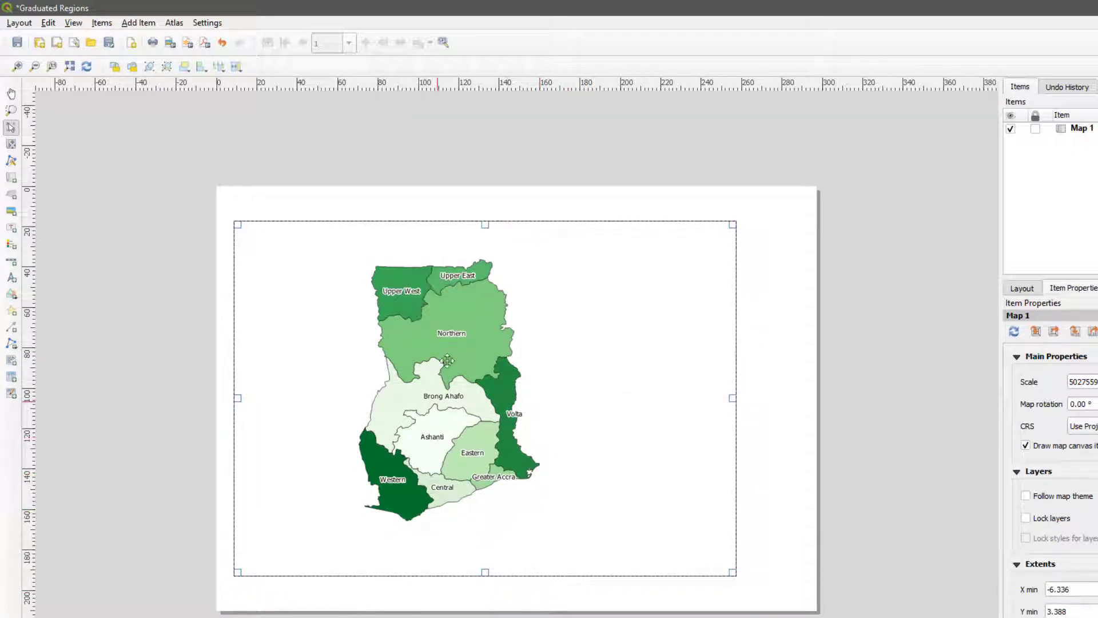
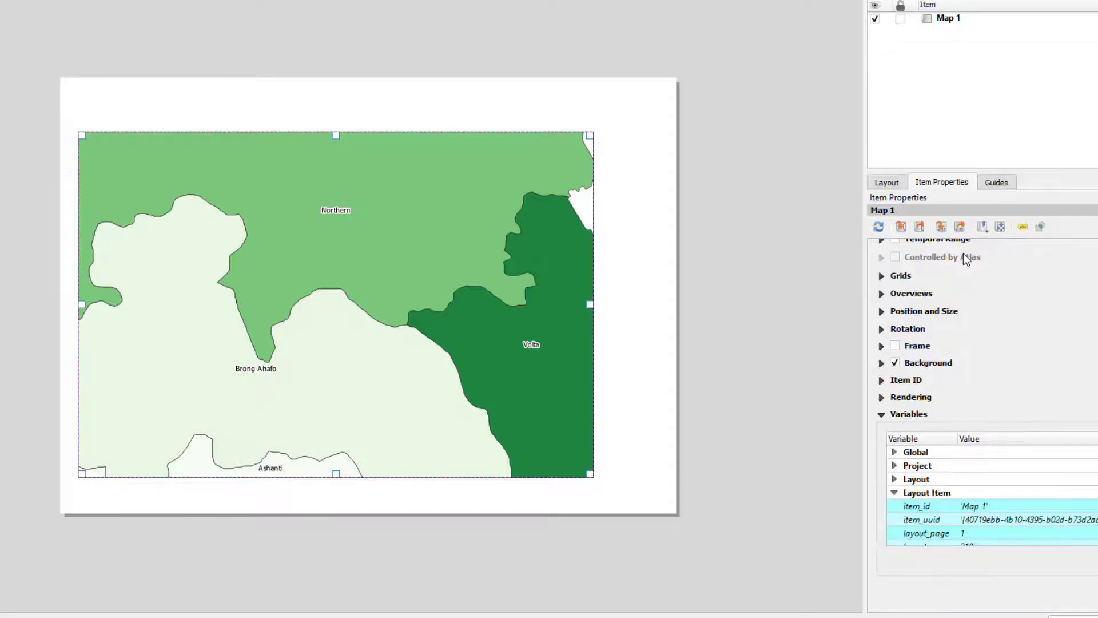
# Step: Set the map item's scale to 3997998 in its main properties
pyautogui.scroll(4, 965, 258)
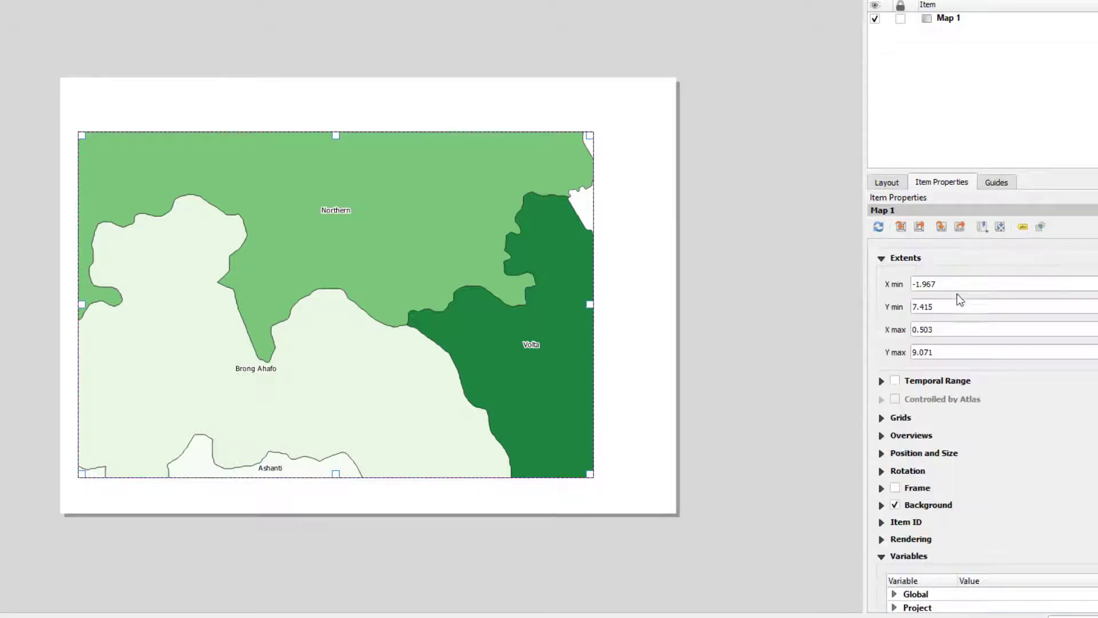
pyautogui.scroll(2, 952, 301)
pyautogui.click(936, 278)
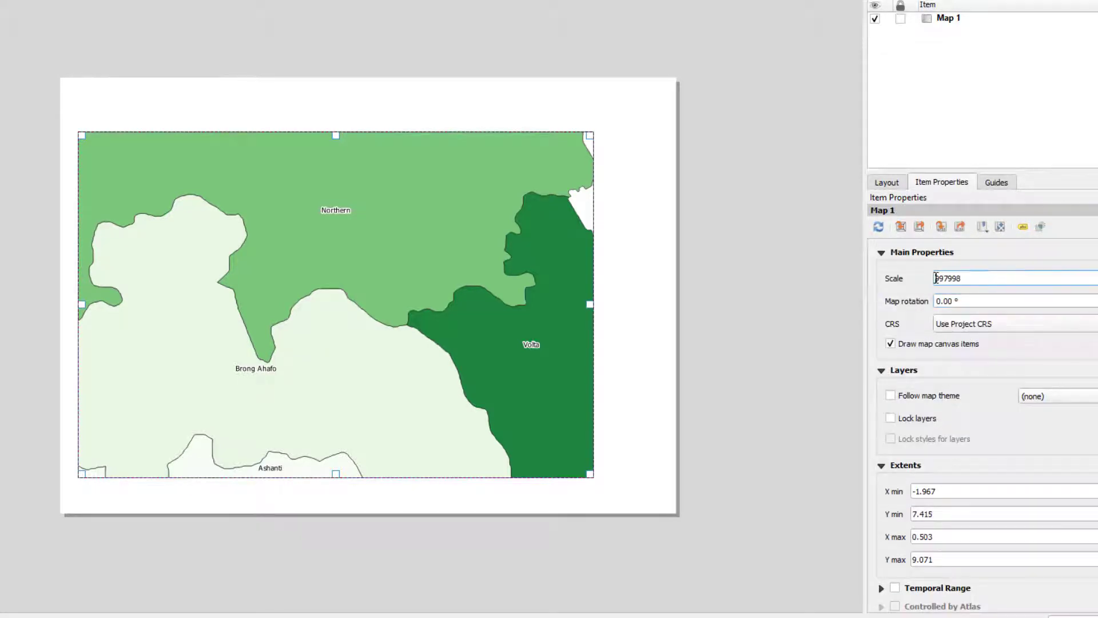
pyautogui.write('3')
pyautogui.press('Return')
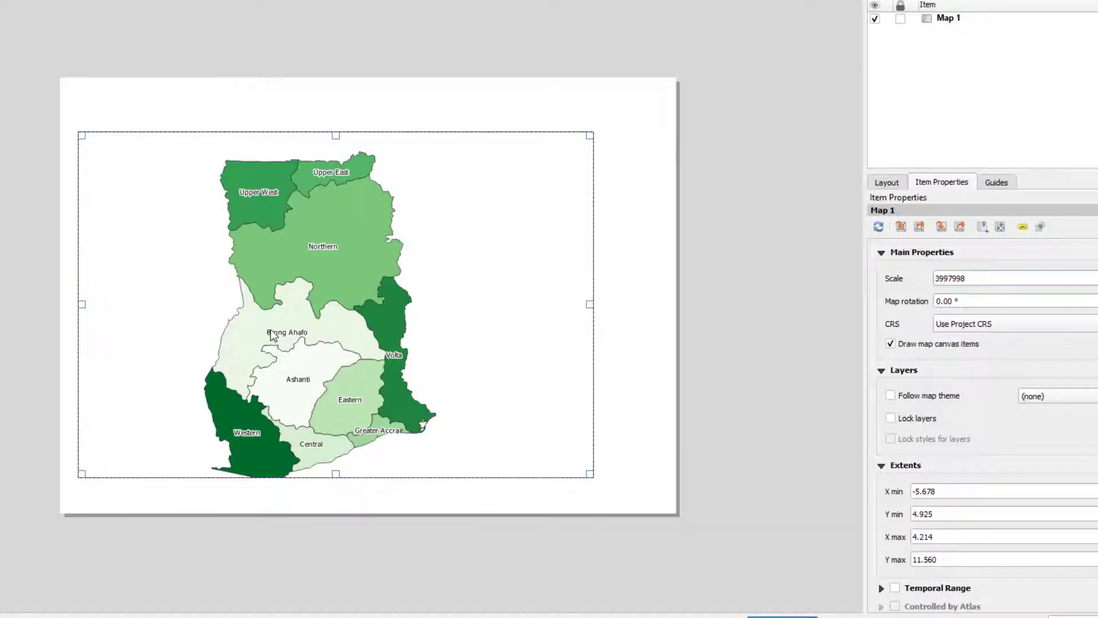
# Step: Move the map content up and right within its frame so all of Ghana fits, and nudge the map item slightly down
pyautogui.moveTo(294, 345); pyautogui.dragTo(312, 333)
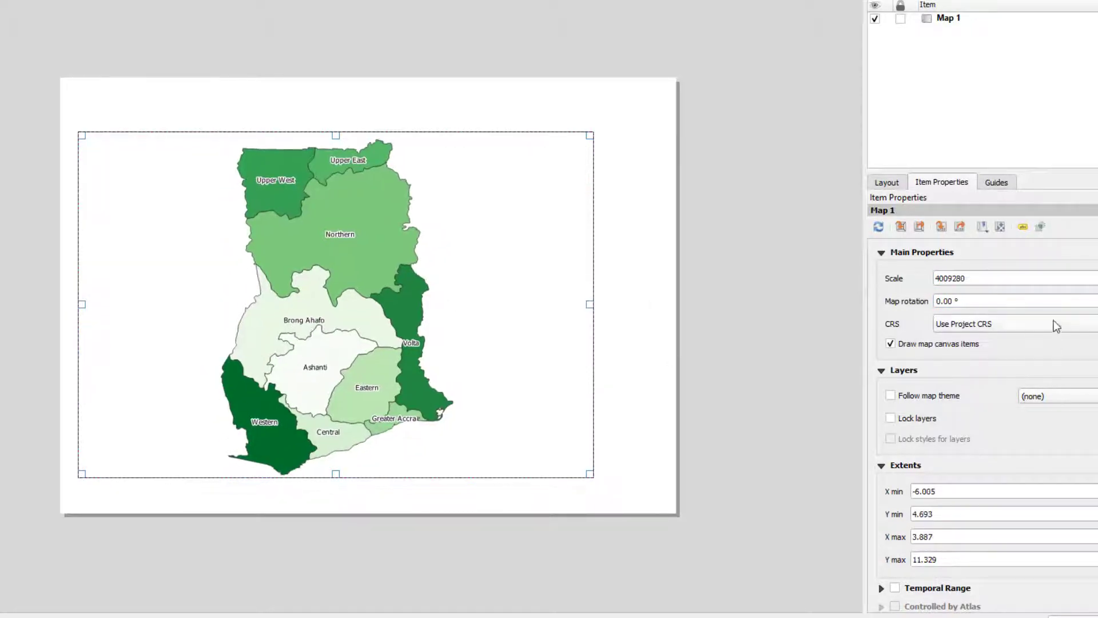
pyautogui.moveTo(397, 310); pyautogui.dragTo(400, 308)
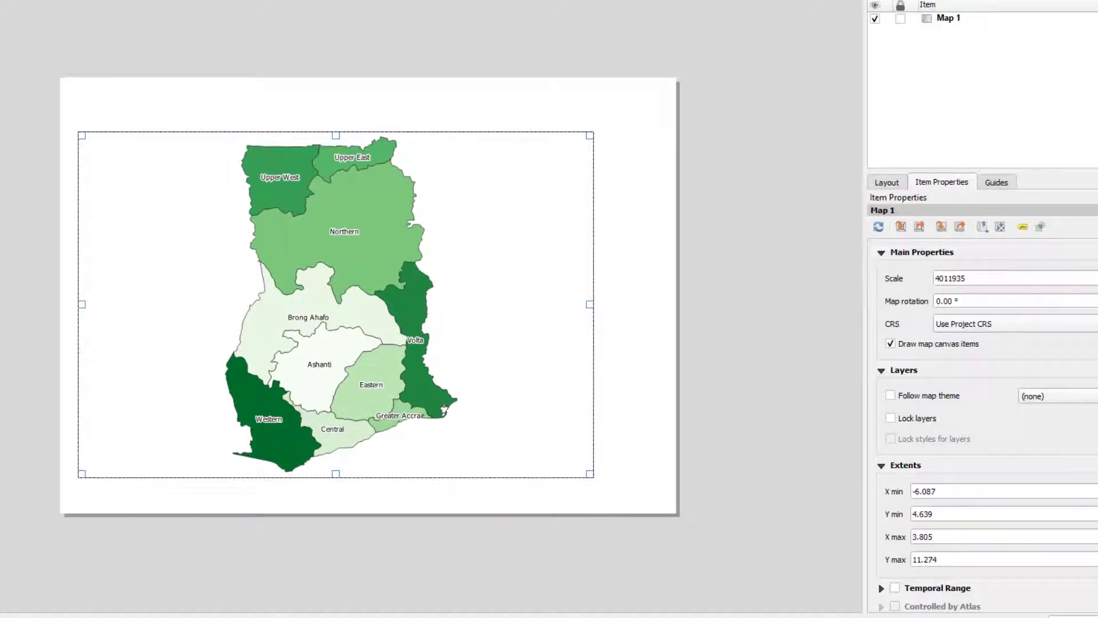
pyautogui.moveTo(315, 268); pyautogui.dragTo(314, 270)
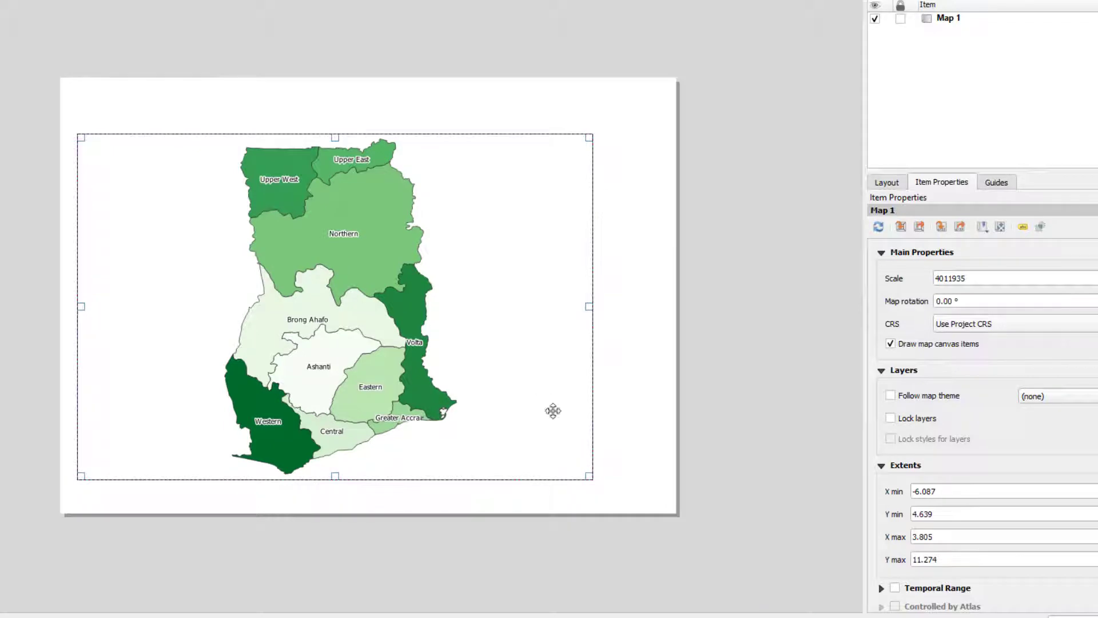
# Step: Narrow the map item to free space on the page's right side, and reposition the item and its content
pyautogui.moveTo(589, 474); pyautogui.dragTo(519, 474)
pyautogui.moveTo(397, 365); pyautogui.dragTo(421, 363)
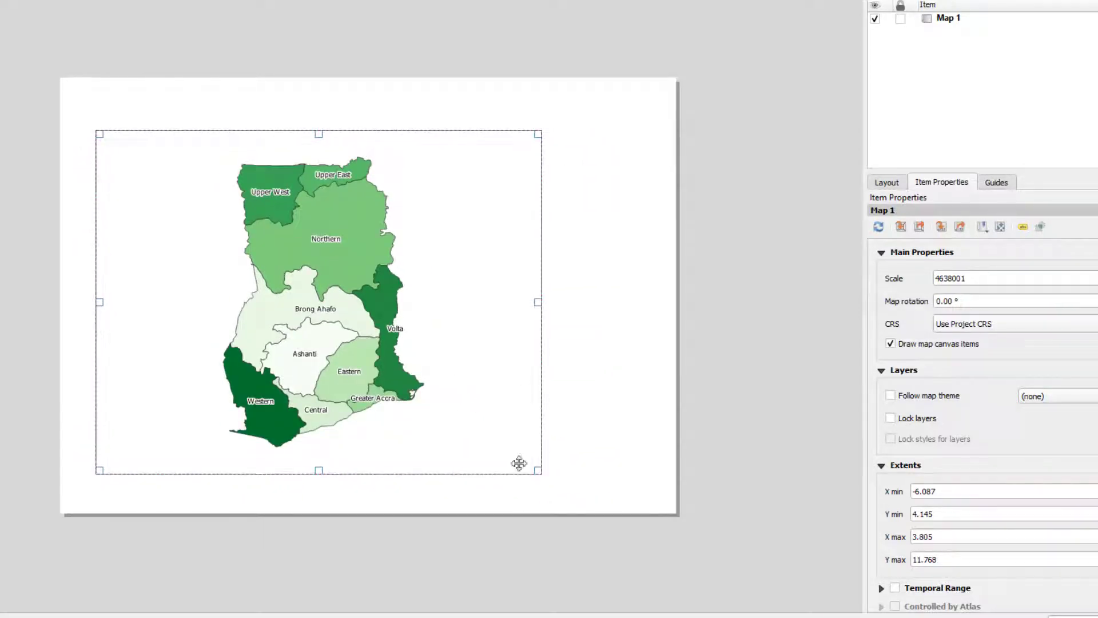
pyautogui.moveTo(537, 470); pyautogui.dragTo(536, 480)
pyautogui.moveTo(435, 393)
pyautogui.mouseDown()
pyautogui.moveTo(412, 375)
pyautogui.moveTo(426, 389)
pyautogui.mouseUp()
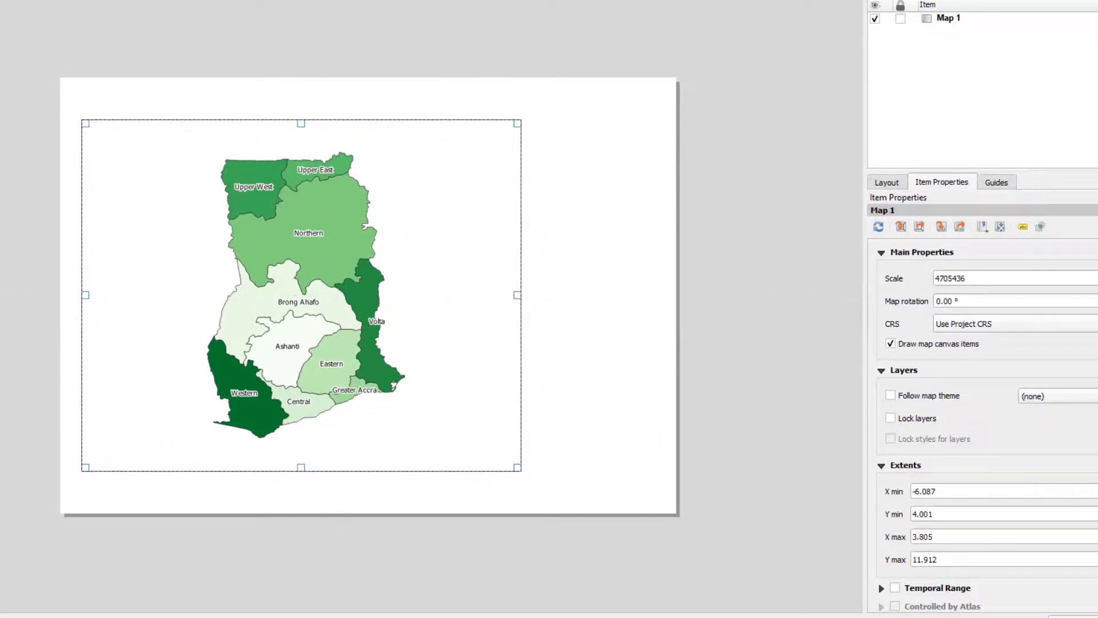
pyautogui.moveTo(301, 274); pyautogui.dragTo(295, 285)
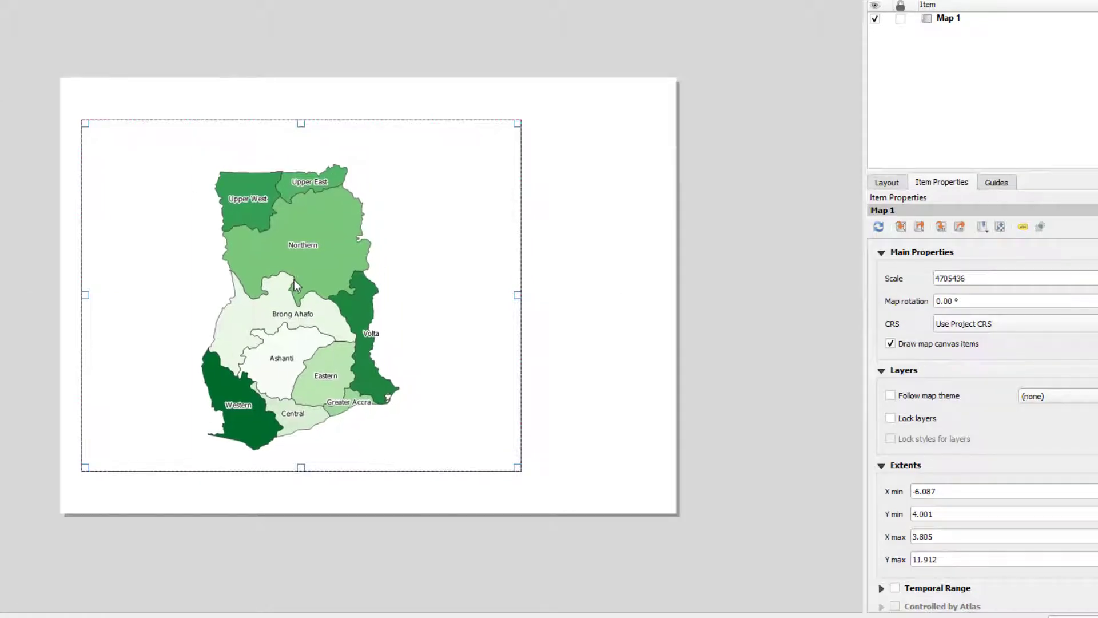
# Step: Set the map item's scale to 4000000 and move the map content slightly up so all of Ghana fits
pyautogui.moveTo(975, 278); pyautogui.dragTo(942, 277)
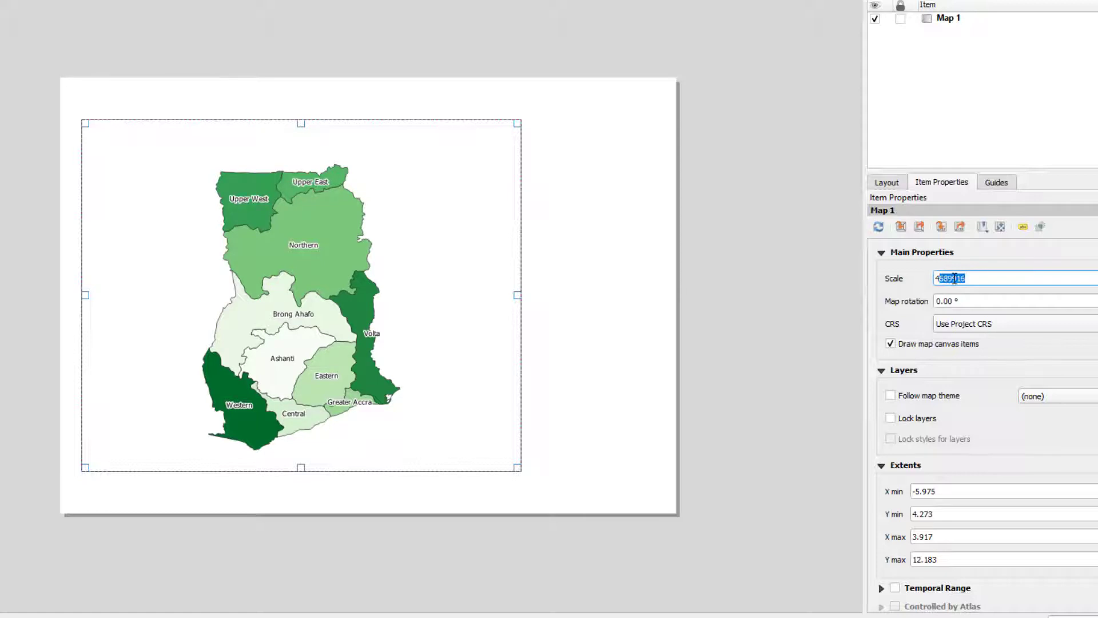
pyautogui.write('000000')
pyautogui.press('Return')
pyautogui.moveTo(380, 296); pyautogui.dragTo(383, 284)
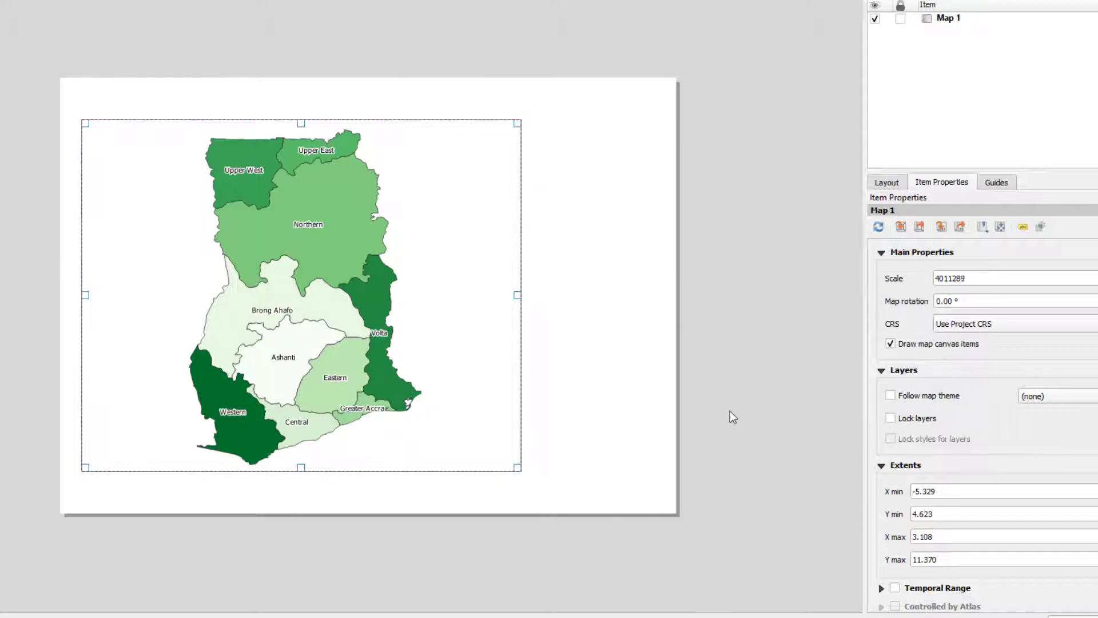
# Step: Turn on the map item's frame and add a north arrow inside the map's upper-right corner
pyautogui.scroll(-3, 916, 466)
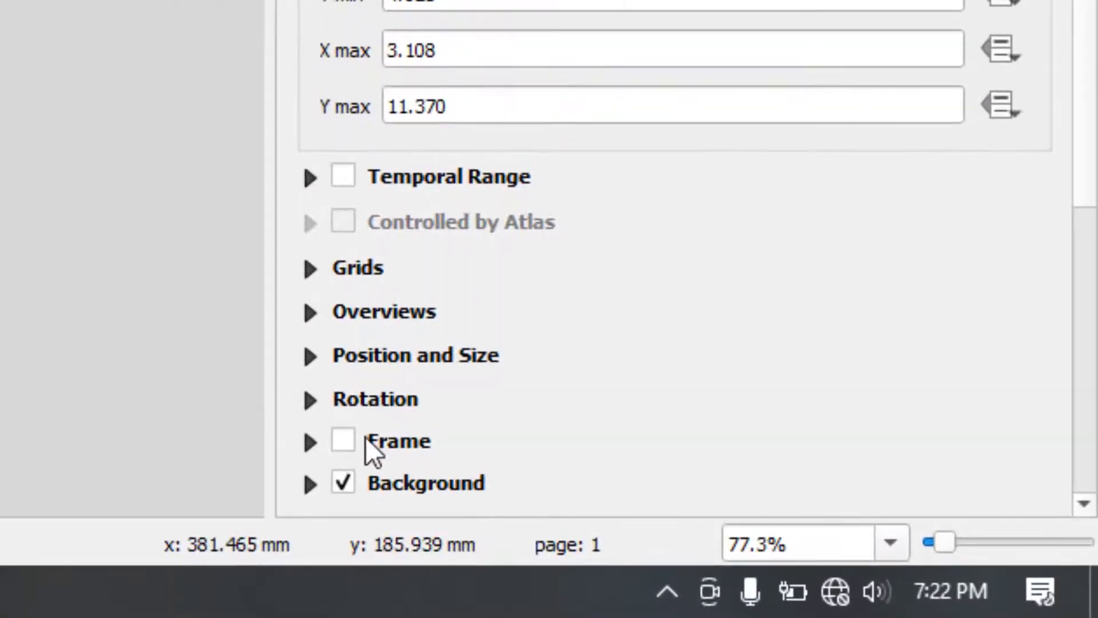
pyautogui.click(343, 441)
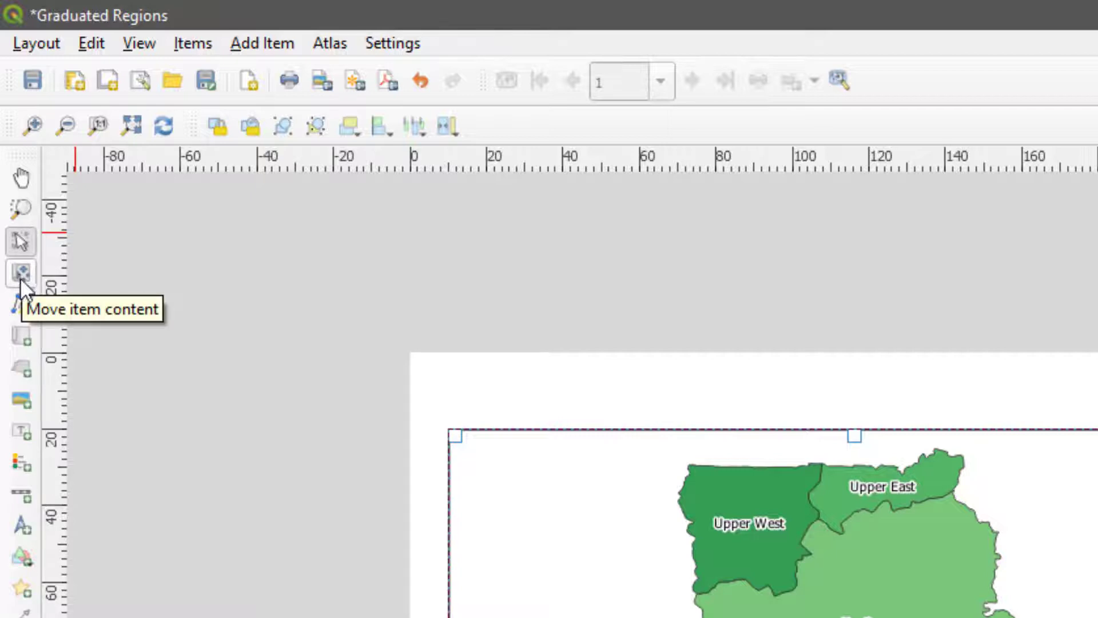
pyautogui.click(346, 362)
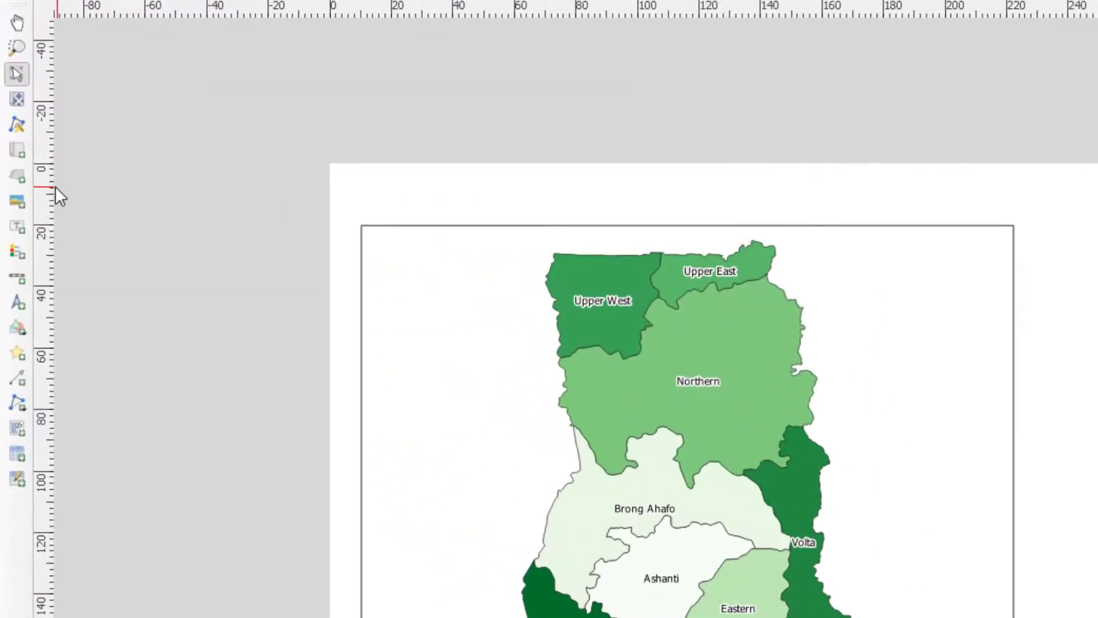
pyautogui.click(11, 305)
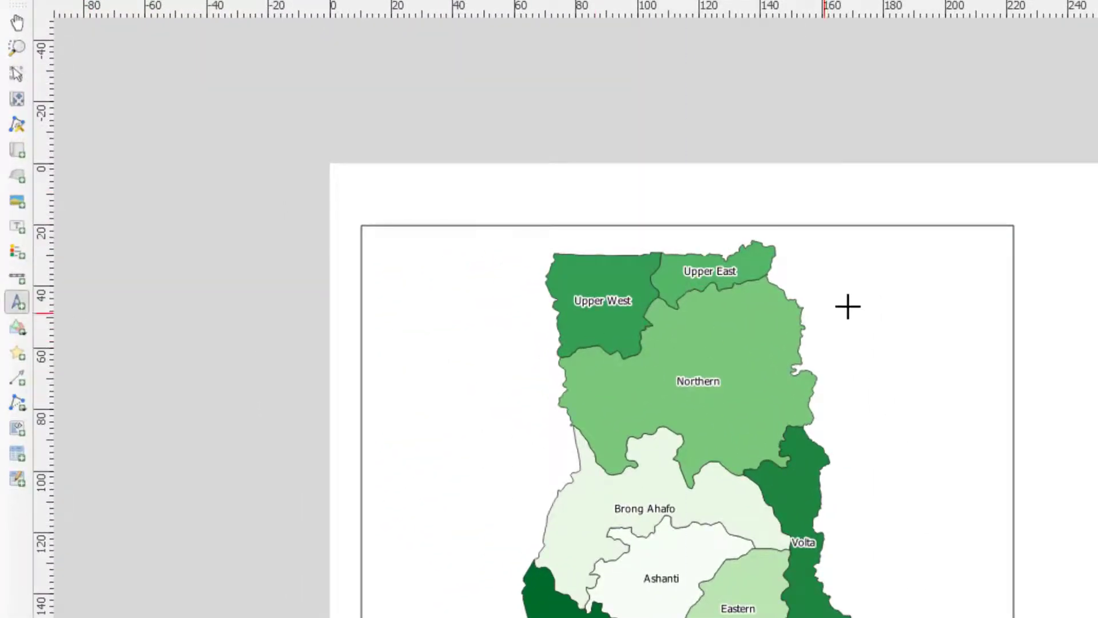
pyautogui.moveTo(924, 257); pyautogui.dragTo(980, 327)
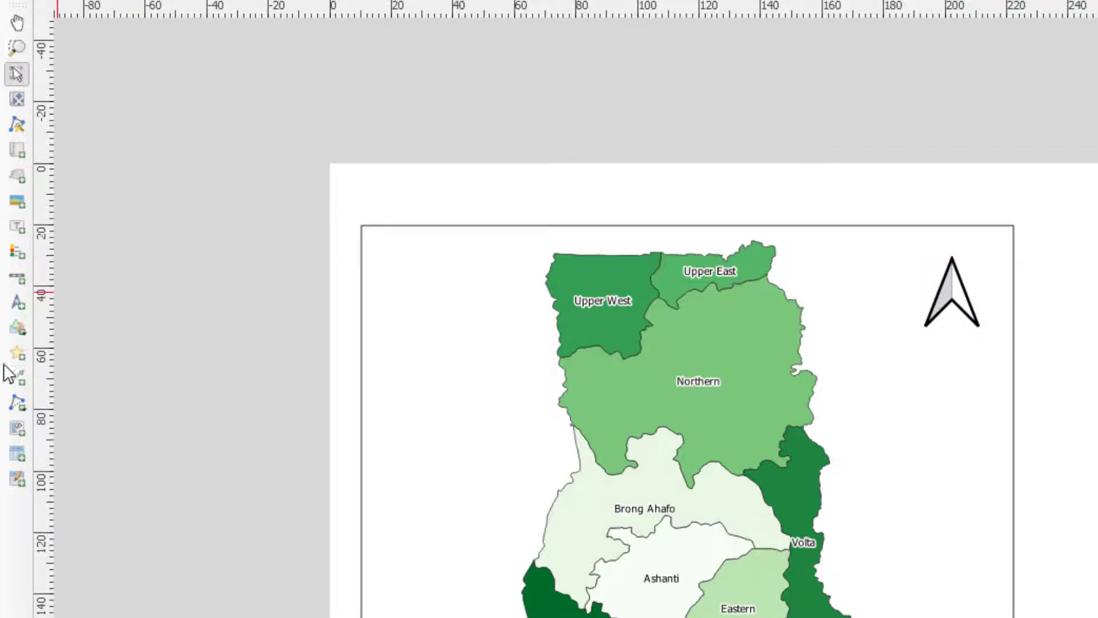
# Step: Add a legend to the right of the map and move it up so it fits on the page
pyautogui.click(19, 246)
pyautogui.moveTo(1046, 537); pyautogui.dragTo(1097, 617)
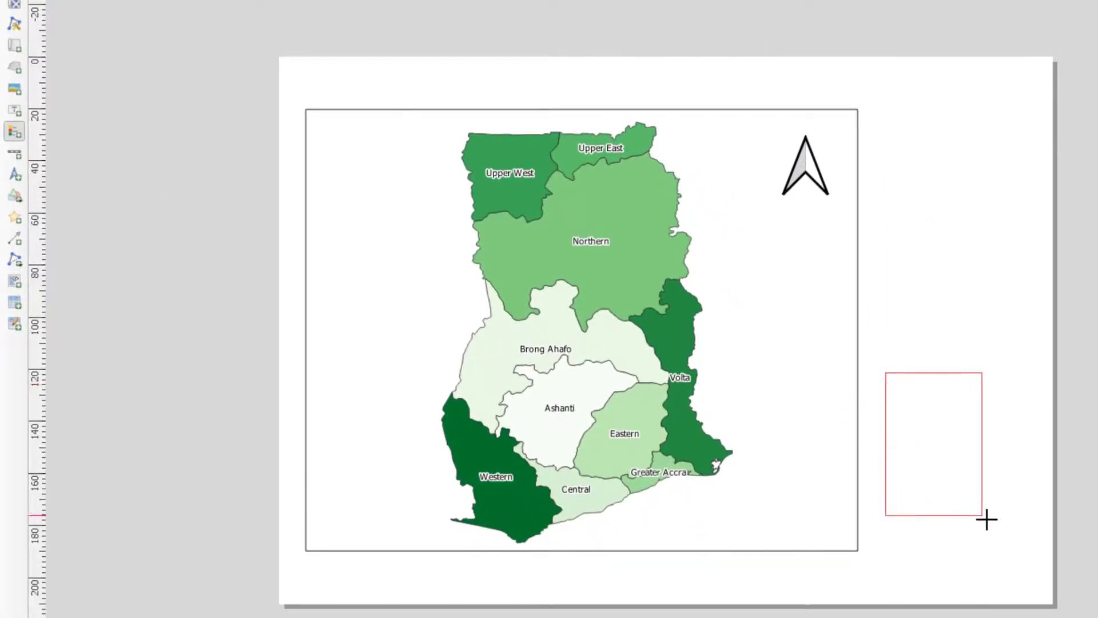
pyautogui.moveTo(986, 520); pyautogui.dragTo(1008, 537)
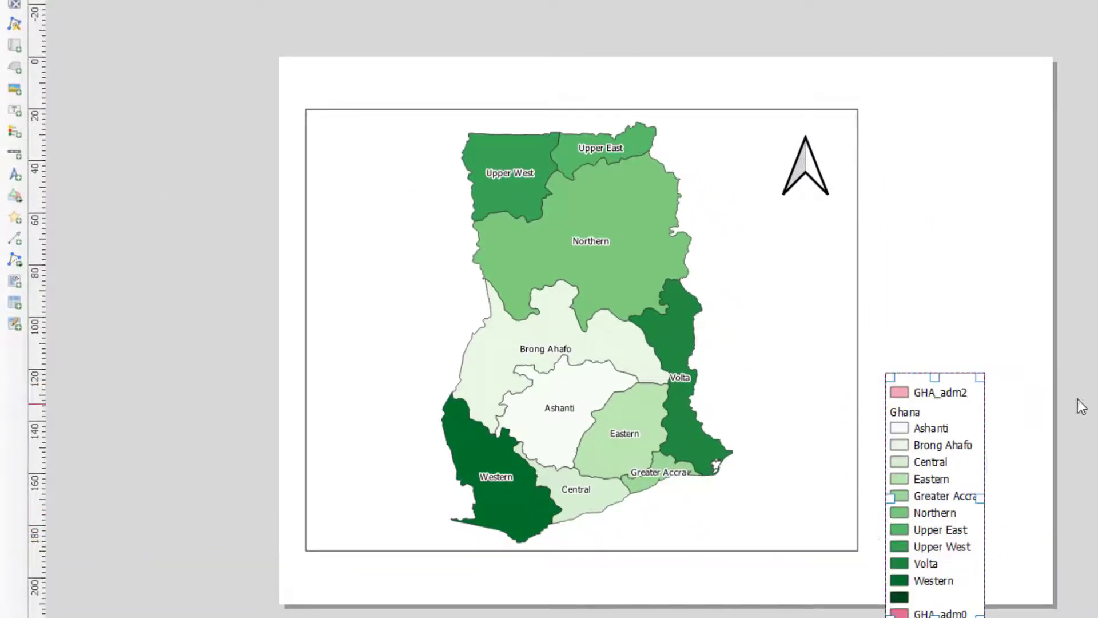
pyautogui.moveTo(903, 462); pyautogui.dragTo(931, 406)
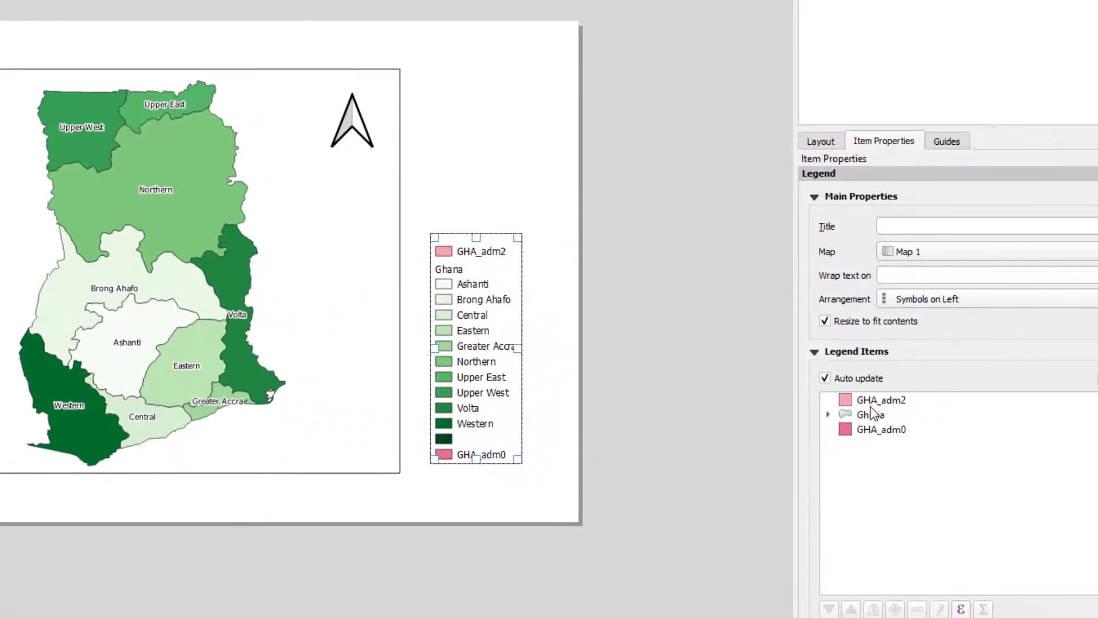
# Step: Turn off the legend's auto update and remove the GHA_adm2 and GHA_adm0 entries from its items
pyautogui.click(872, 401)
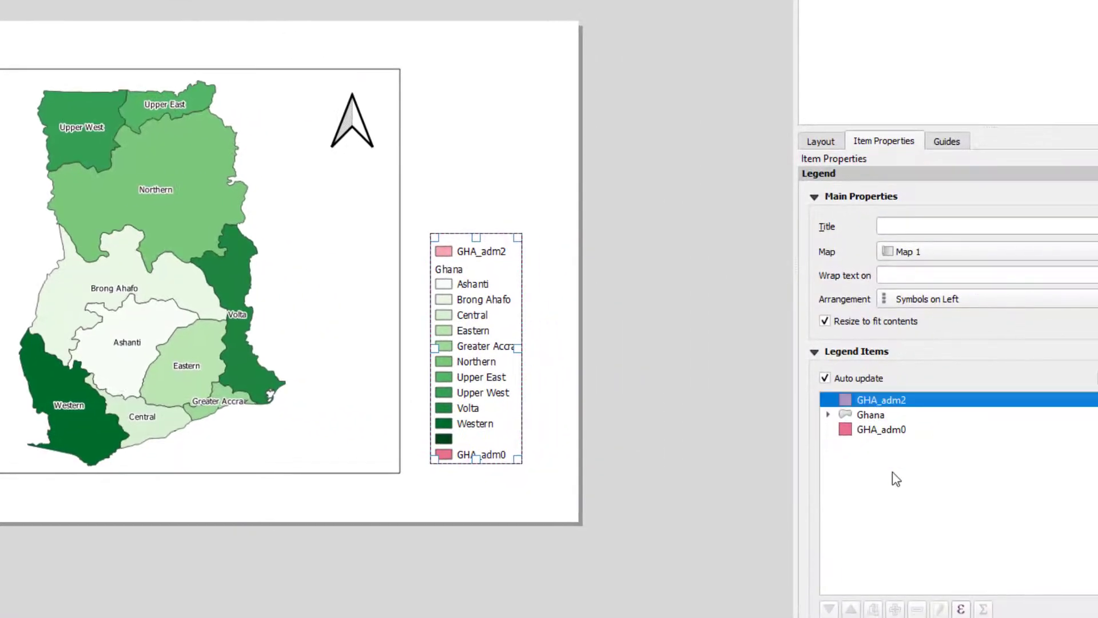
pyautogui.click(831, 379)
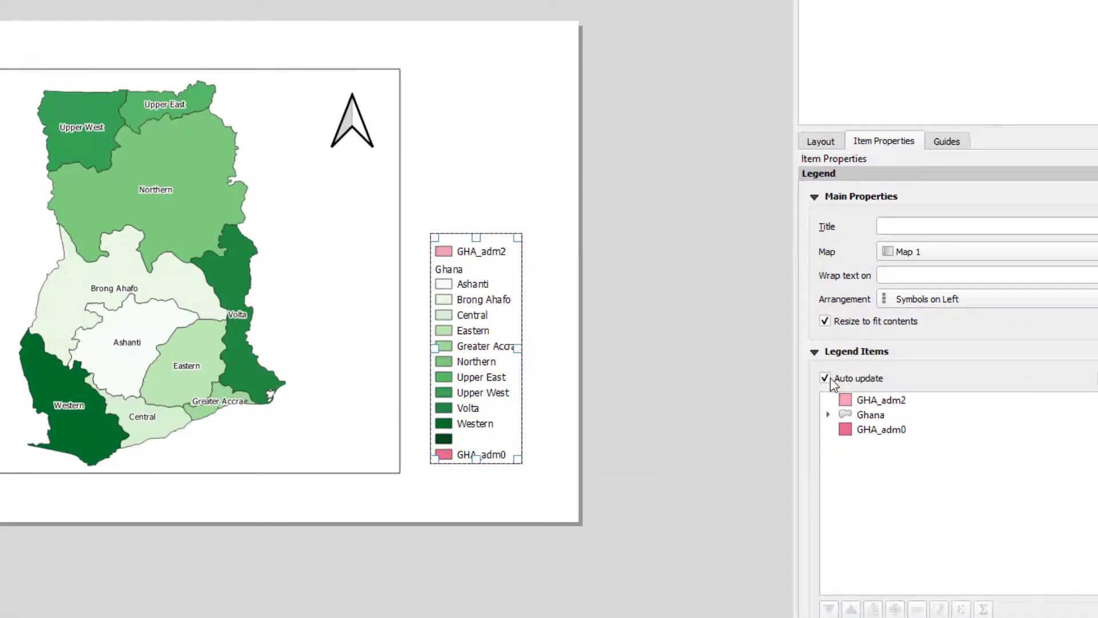
pyautogui.scroll(-2, 859, 585)
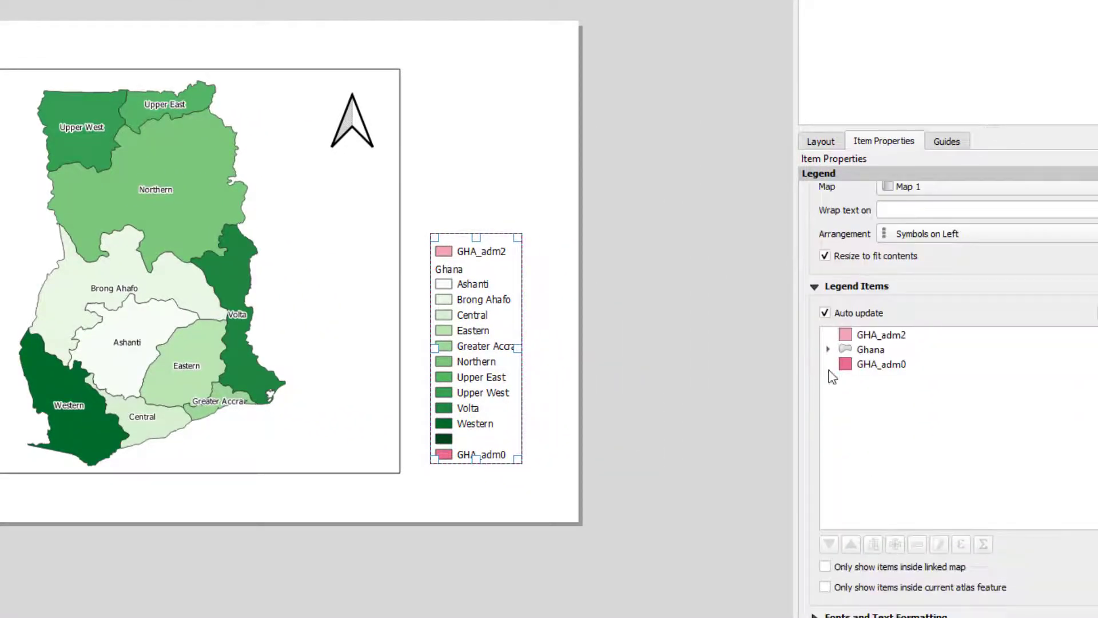
pyautogui.click(860, 335)
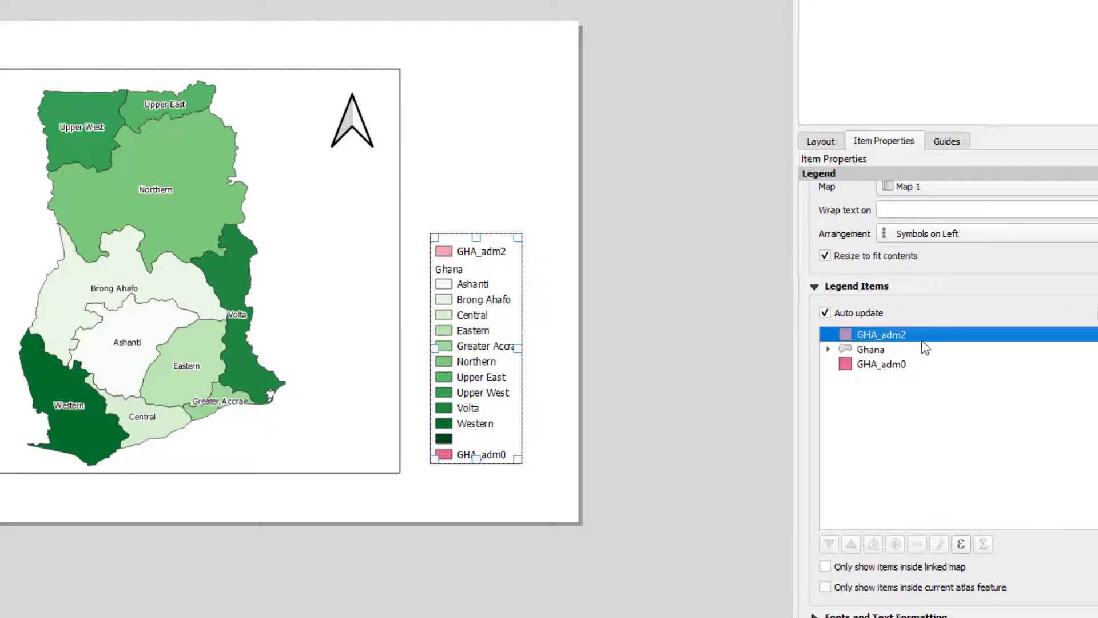
pyautogui.scroll(-4, 892, 461)
pyautogui.scroll(1, 921, 387)
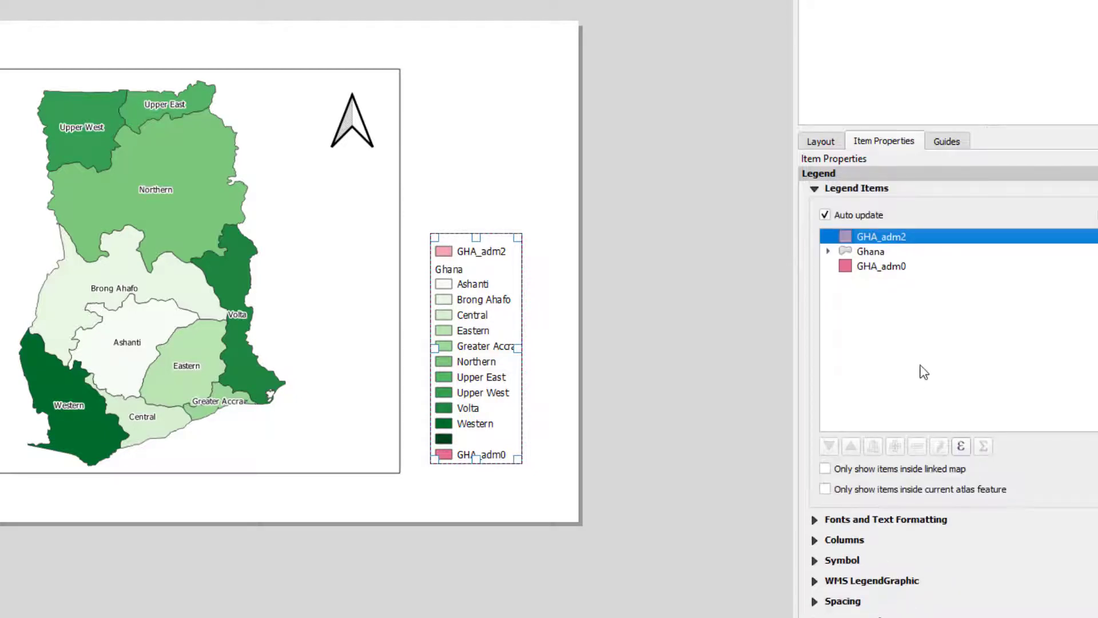
pyautogui.click(825, 215)
pyautogui.click(880, 236)
pyautogui.click(917, 447)
pyautogui.click(870, 255)
pyautogui.click(917, 446)
# Step: Align the widened legend with the map's lower edge beside the map frame, and turn on the legend's frame
pyautogui.moveTo(455, 263); pyautogui.dragTo(444, 347)
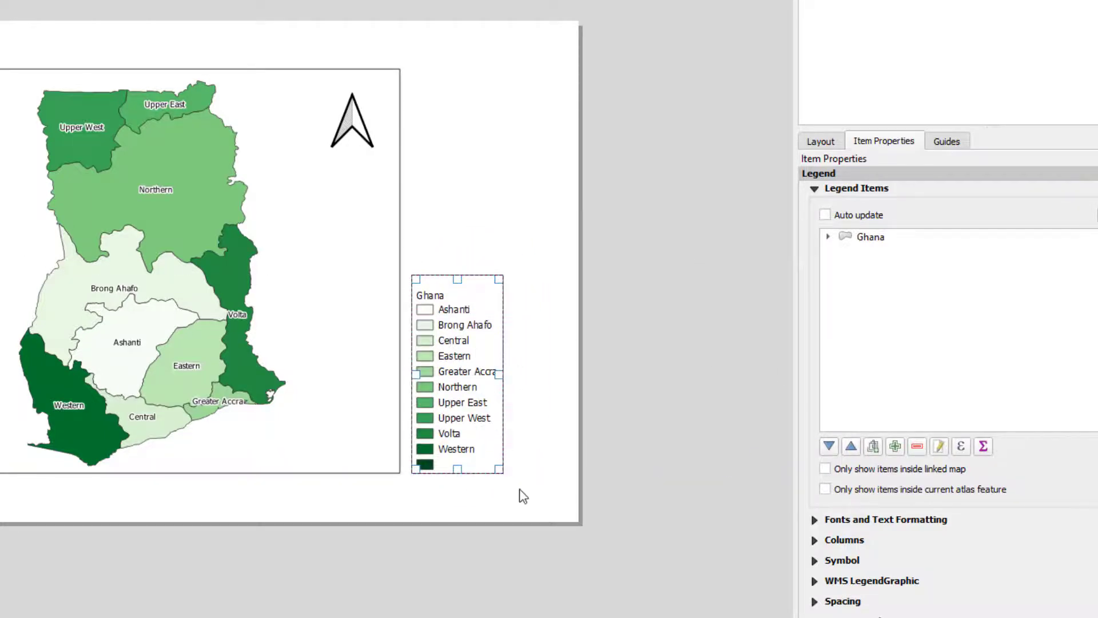
pyautogui.moveTo(498, 469); pyautogui.dragTo(555, 470)
pyautogui.scroll(-8, 1004, 588)
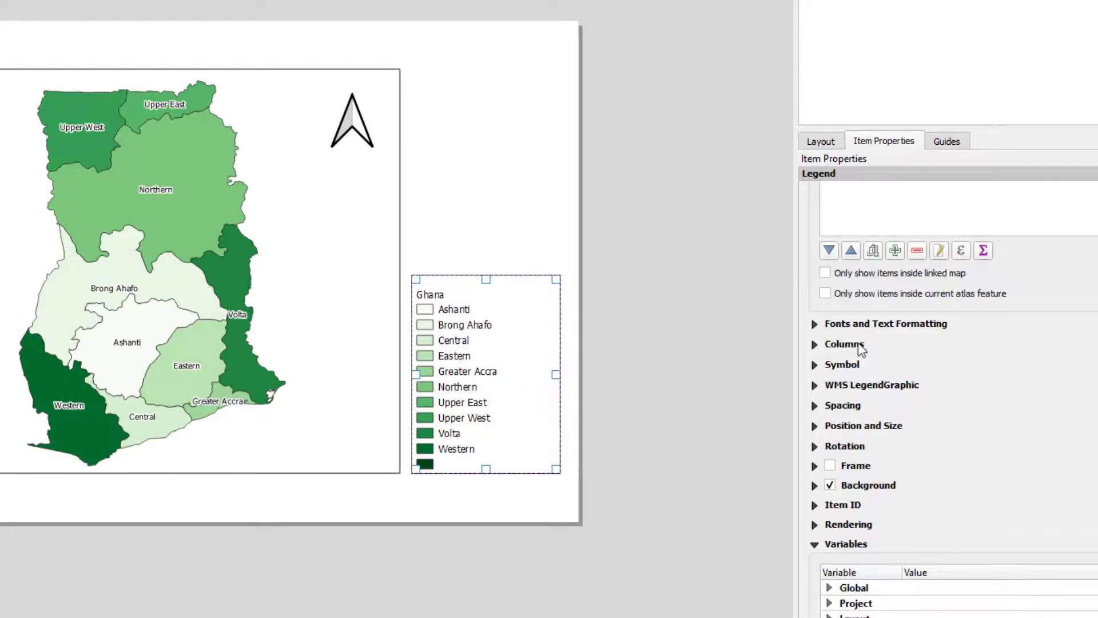
pyautogui.click(830, 346)
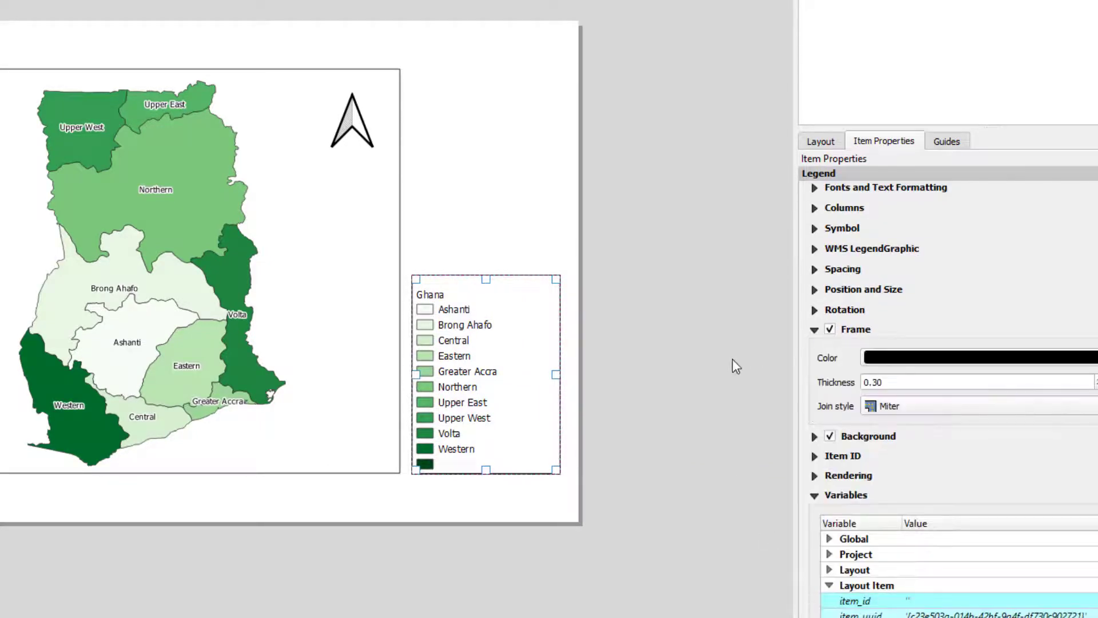
pyautogui.click(684, 376)
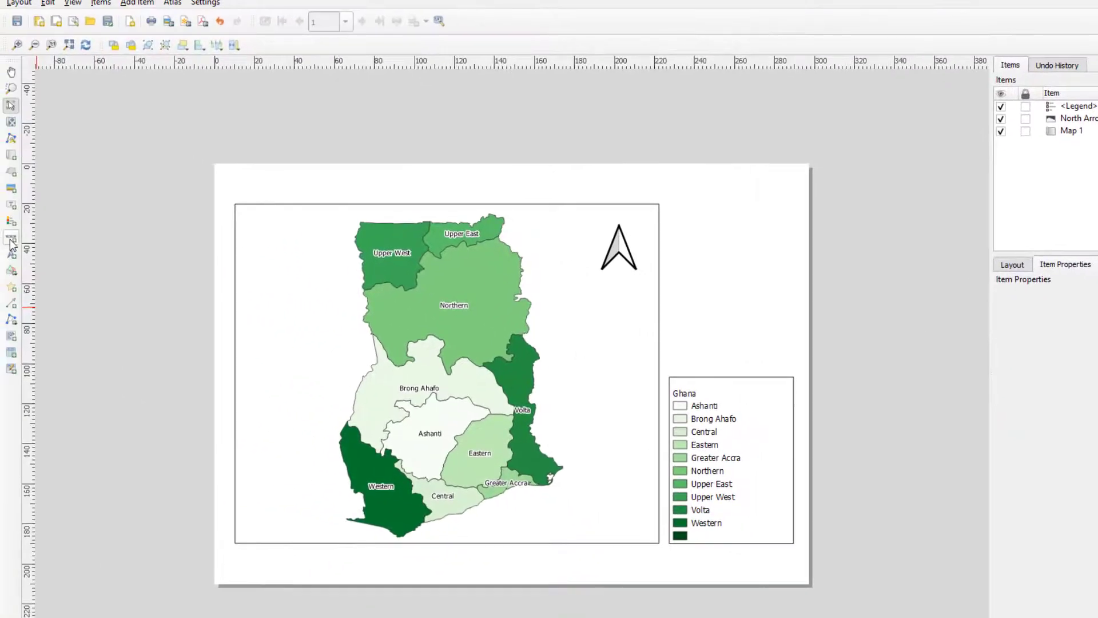
# Step: Add a scale bar below the map with 4 right segments and shift it slightly left under the map
pyautogui.click(11, 238)
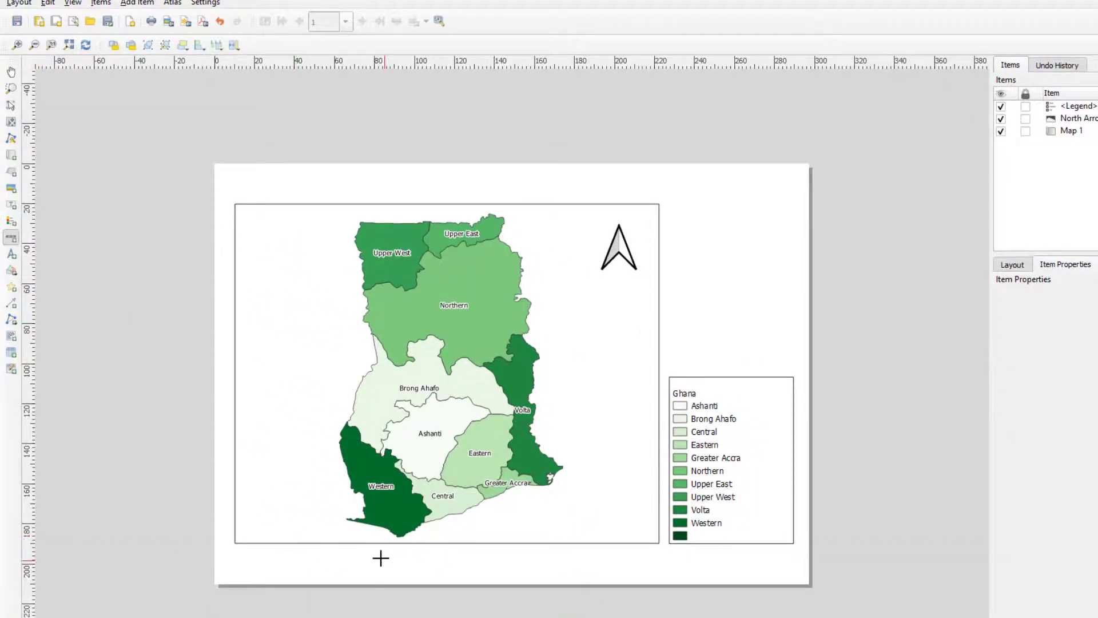
pyautogui.moveTo(372, 553); pyautogui.dragTo(546, 580)
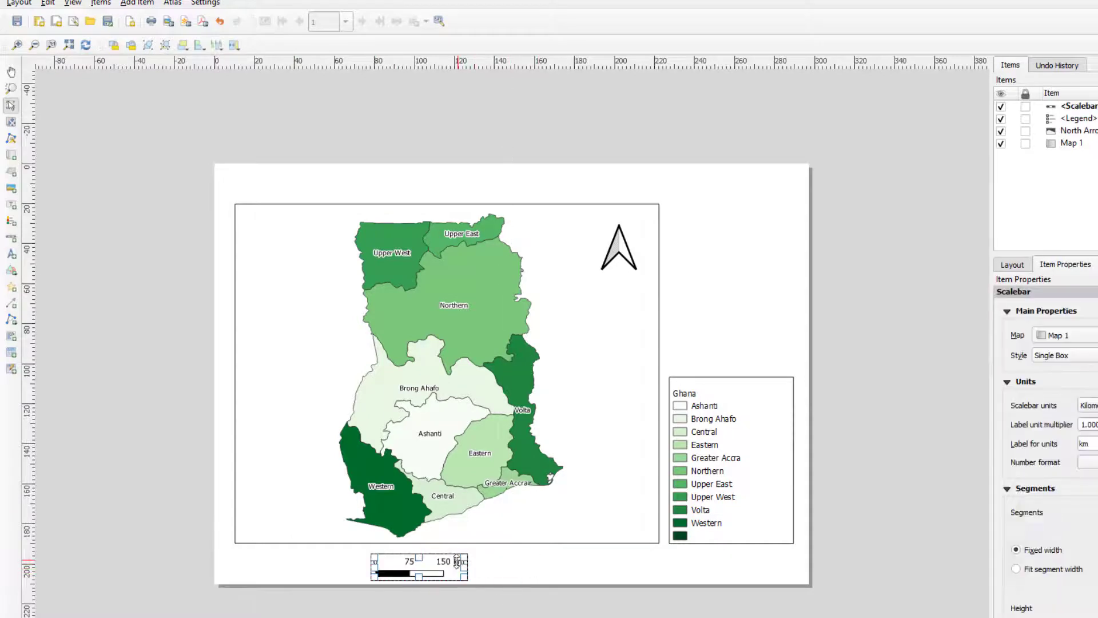
pyautogui.moveTo(458, 558); pyautogui.dragTo(475, 552)
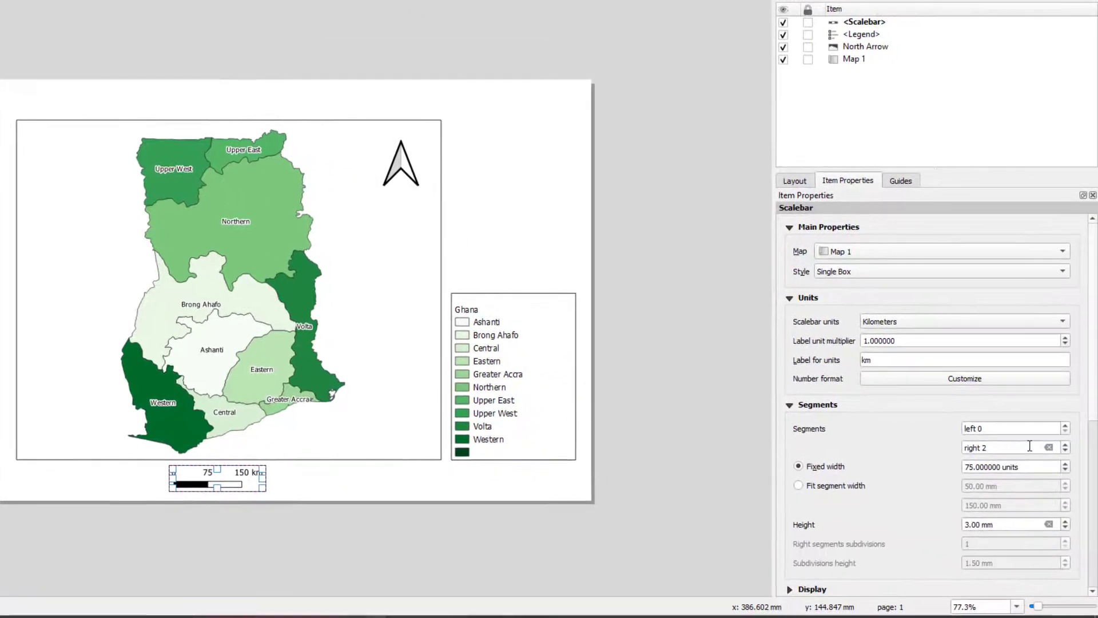
pyautogui.click(1065, 445)
pyautogui.click(1066, 445)
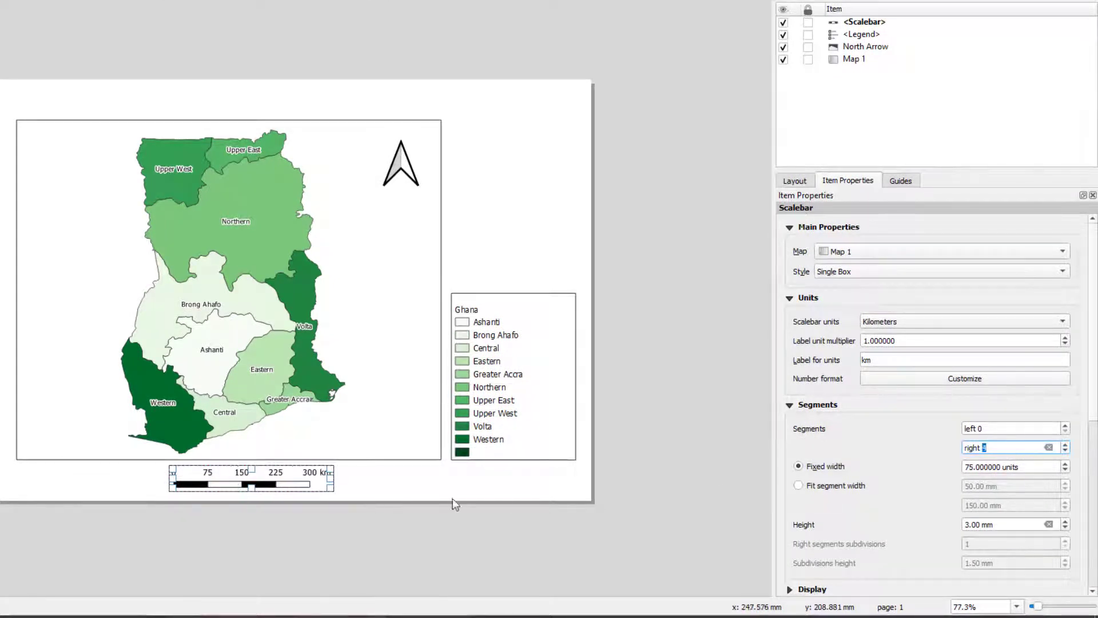
pyautogui.moveTo(267, 483); pyautogui.dragTo(224, 482)
pyautogui.click(349, 524)
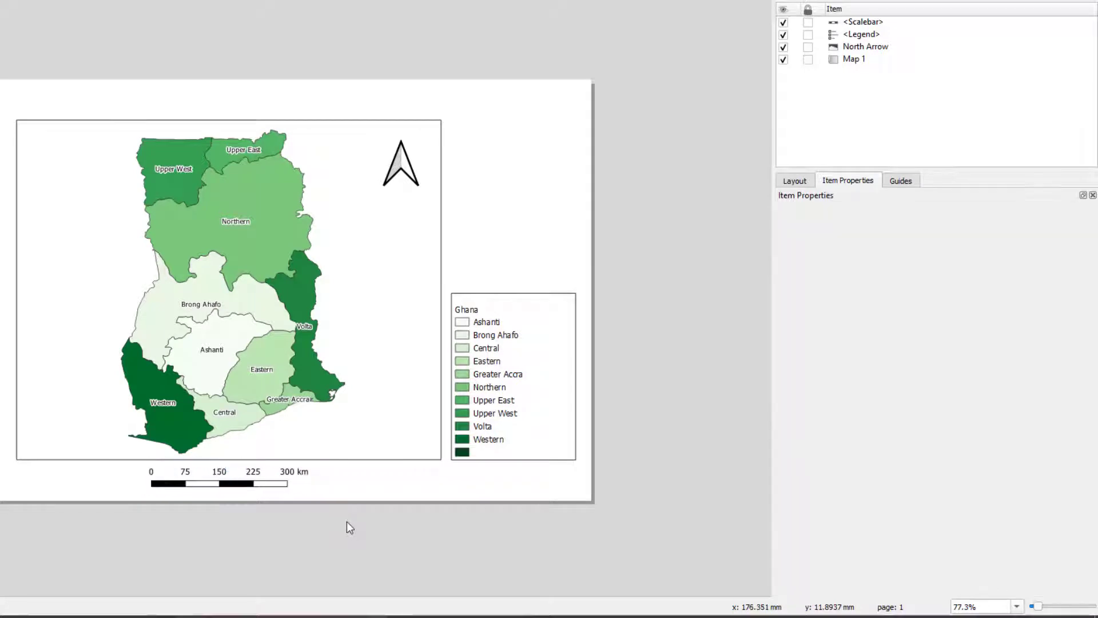
# Step: Try the Double Box and Line Ticks Up styles on the scale bar and return it to Single Box
pyautogui.click(279, 480)
pyautogui.click(900, 271)
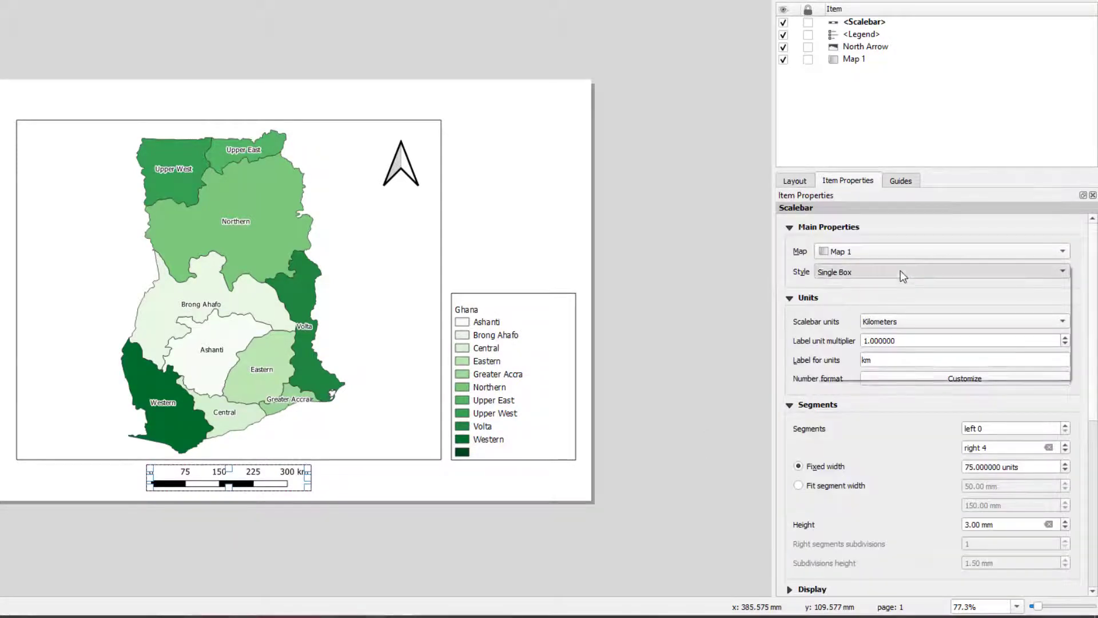
pyautogui.click(876, 281)
pyautogui.click(876, 276)
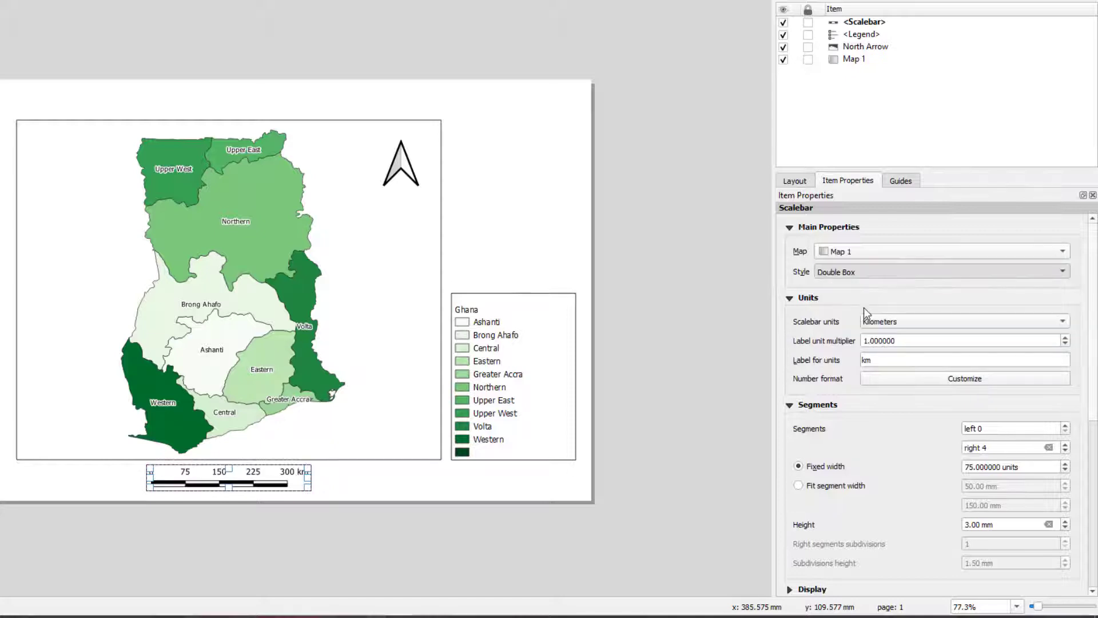
pyautogui.click(863, 307)
pyautogui.click(878, 281)
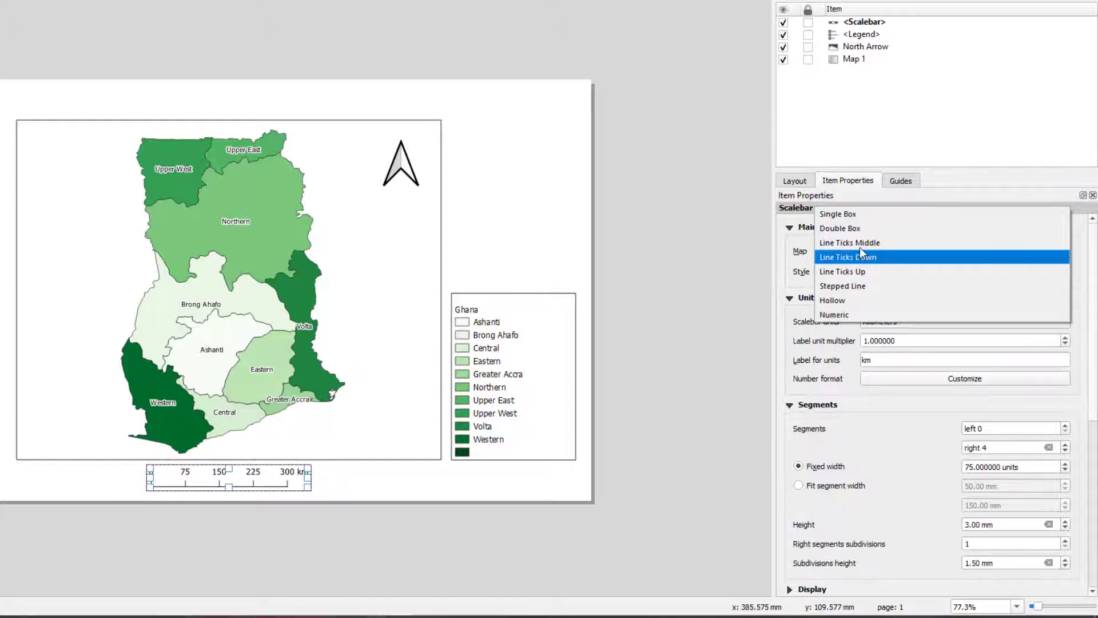
pyautogui.click(859, 235)
pyautogui.click(858, 269)
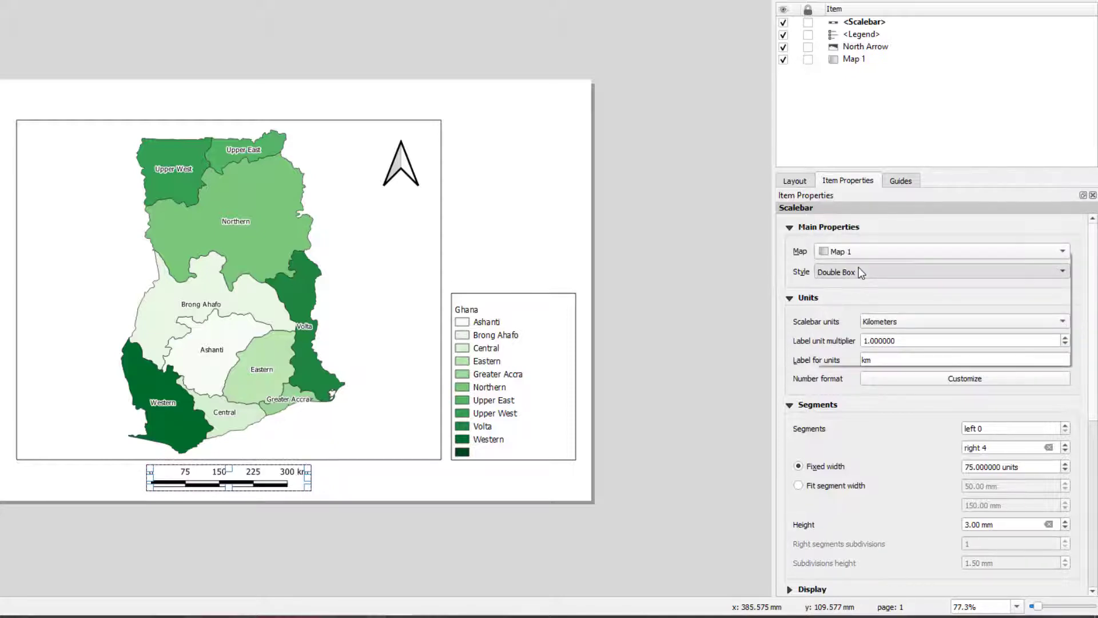
pyautogui.click(855, 257)
pyautogui.click(654, 410)
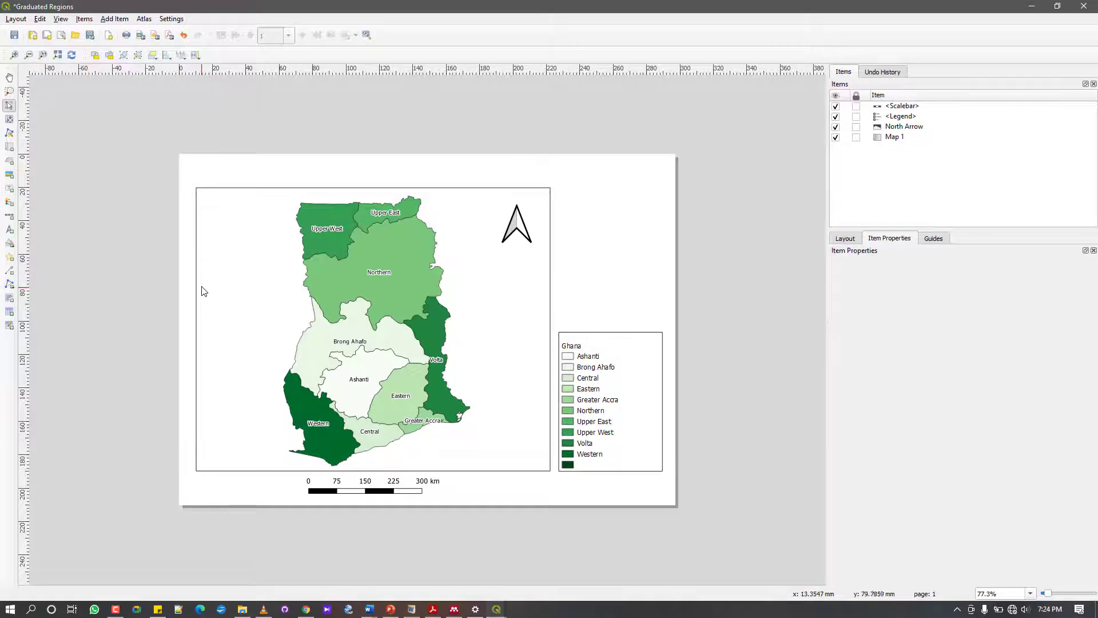
# Step: Add a title label above the map frame with the text "Ghana Graduated Regions"
pyautogui.click(10, 189)
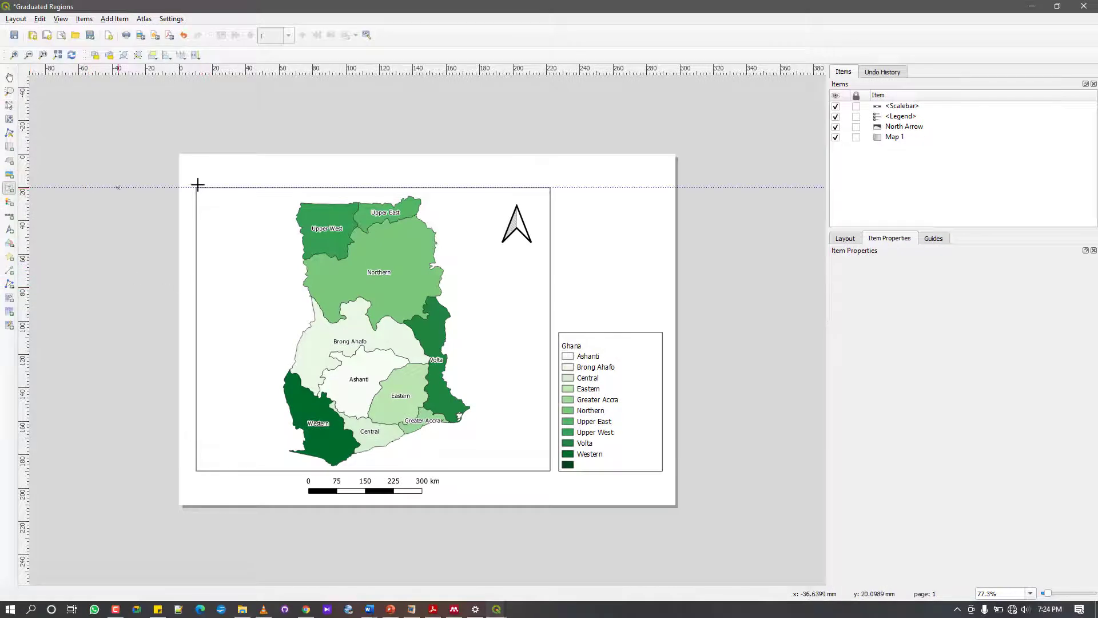
pyautogui.moveTo(260, 163); pyautogui.dragTo(518, 179)
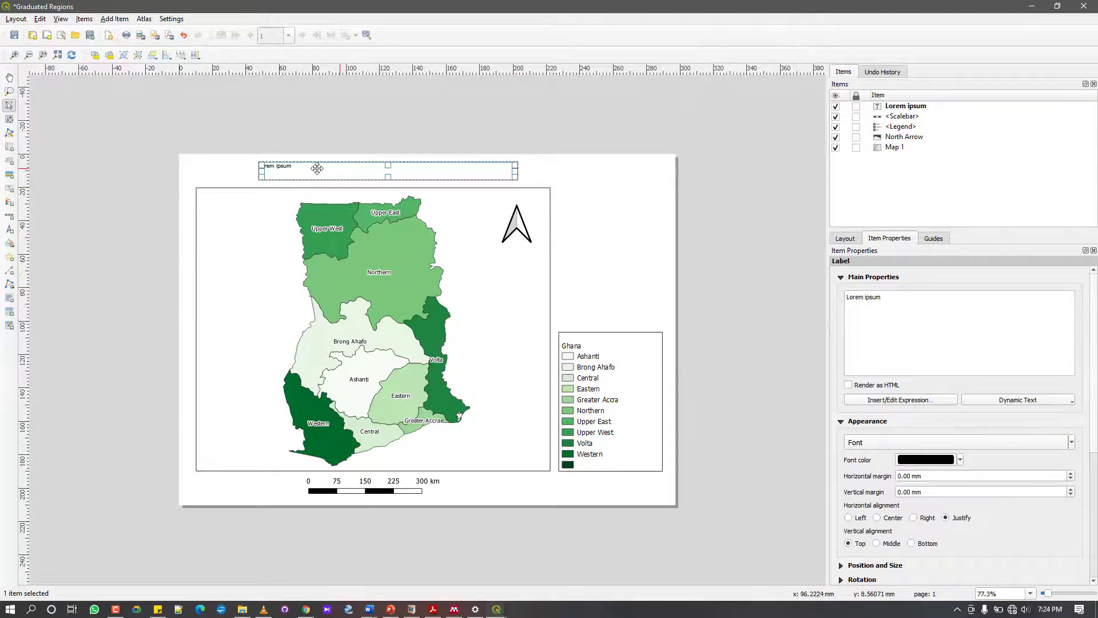
pyautogui.hotkey('ctrl', 'a')
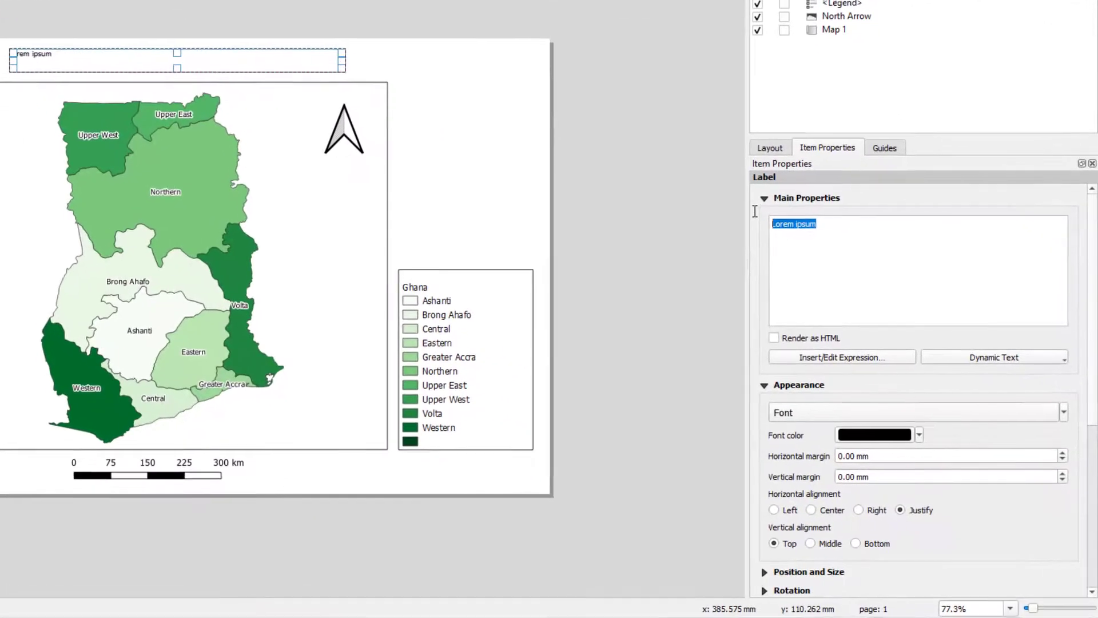
pyautogui.write('Ghana Graduated Regions')
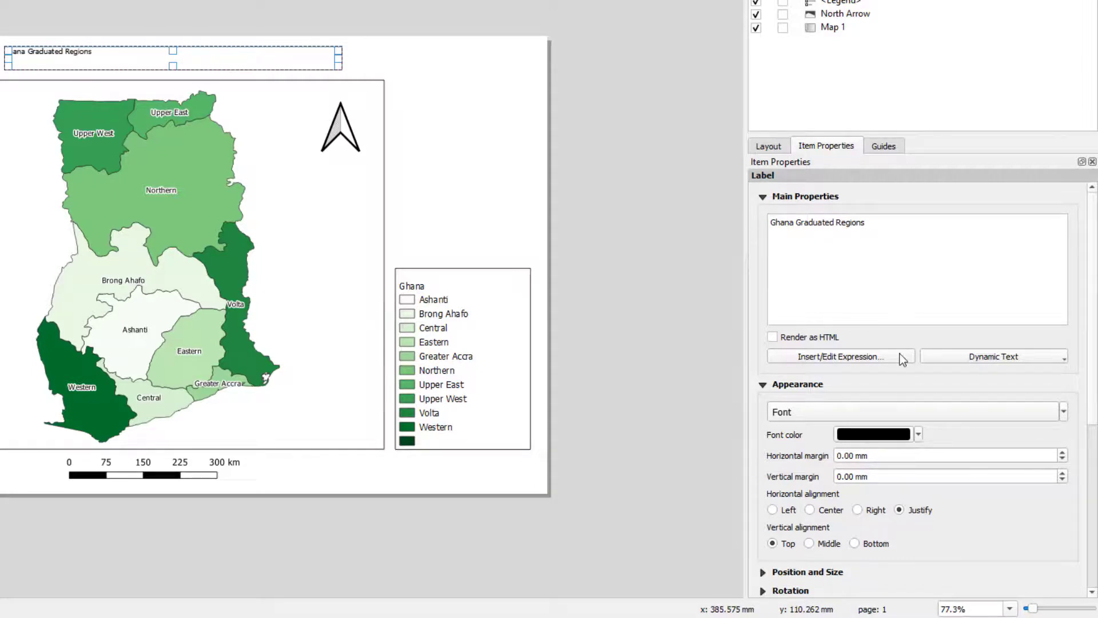
# Step: Format the title in Cambria Bold, size 24, with centered horizontal and middle vertical alignment
pyautogui.click(845, 418)
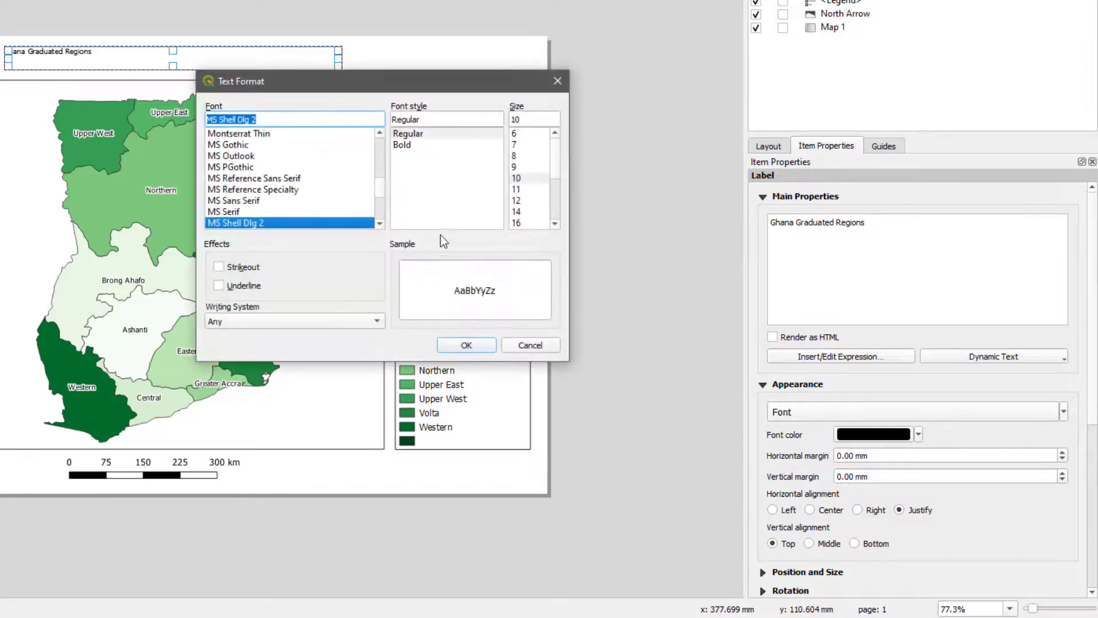
pyautogui.scroll(-3, 515, 180)
pyautogui.click(516, 178)
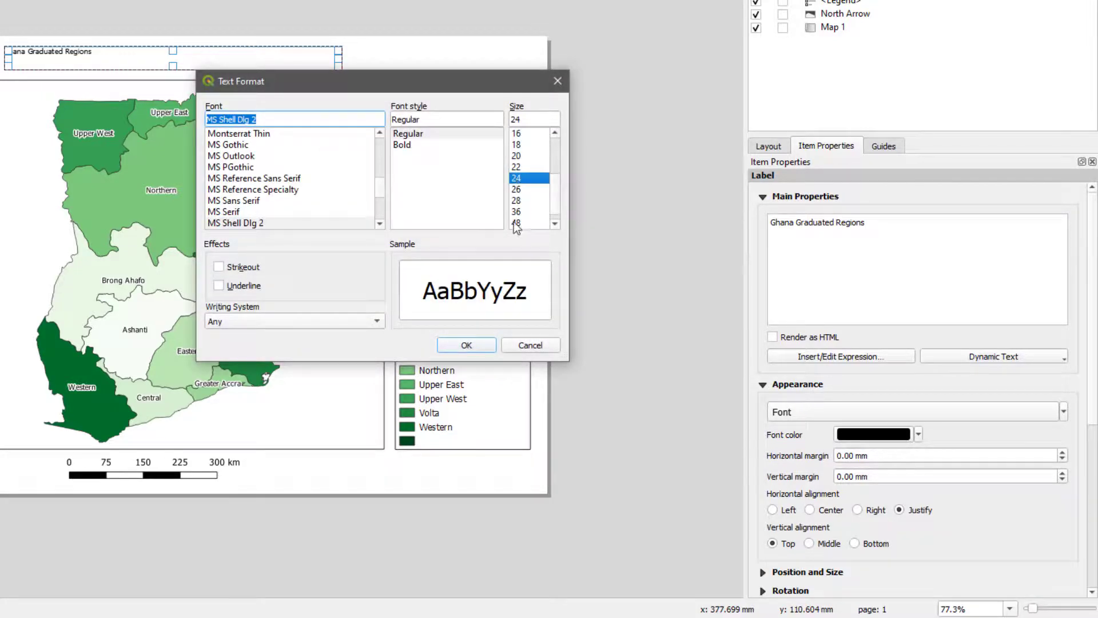
pyautogui.click(517, 190)
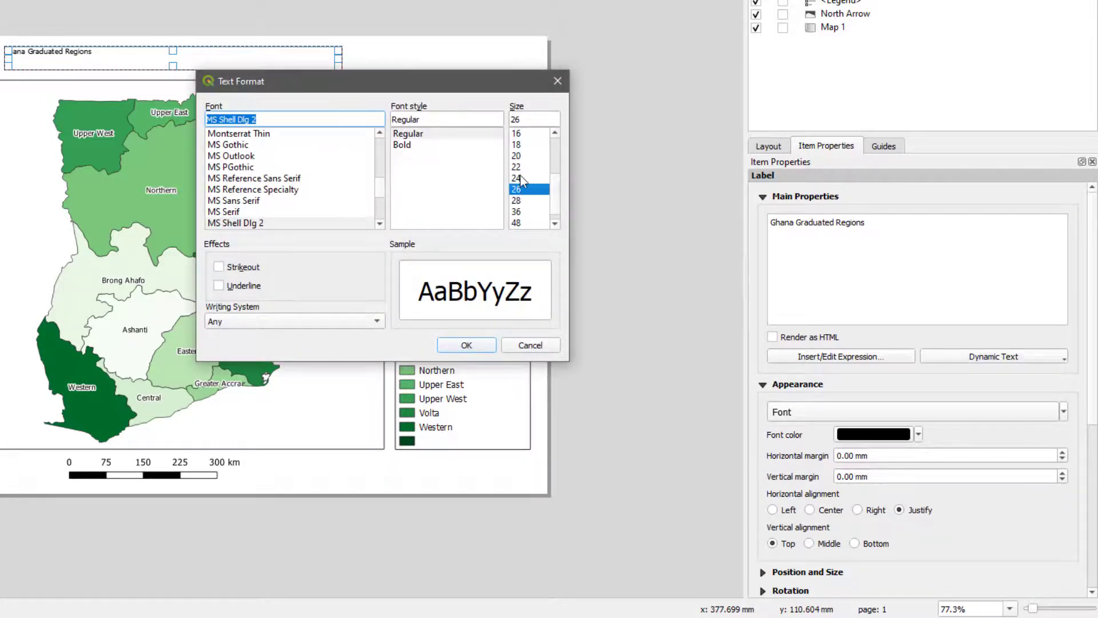
pyautogui.click(520, 176)
pyautogui.click(402, 145)
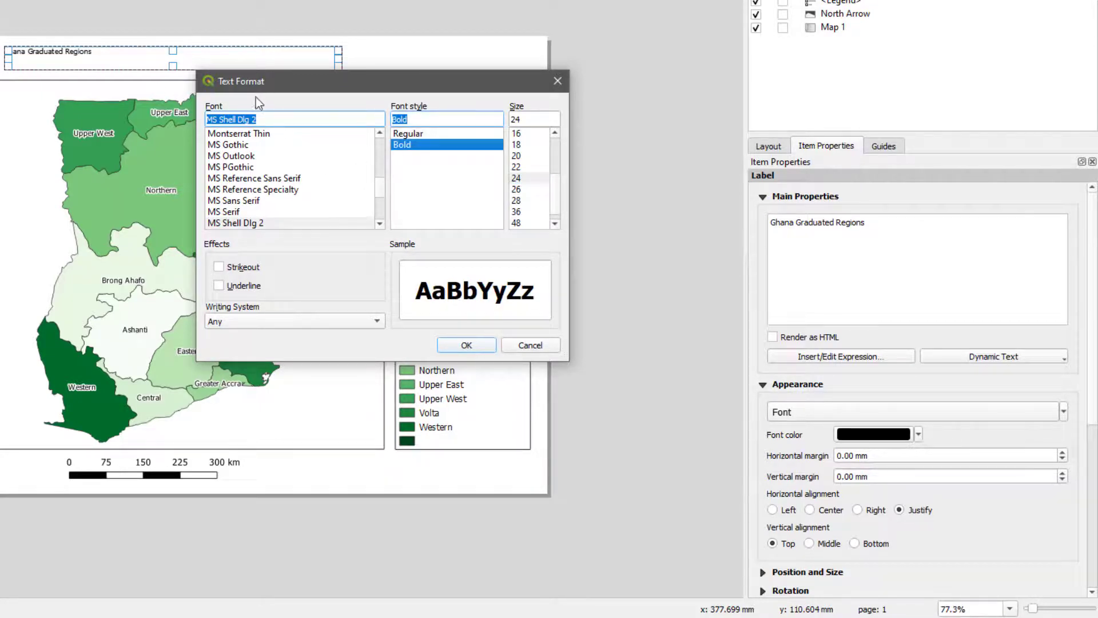
pyautogui.write('calibri')
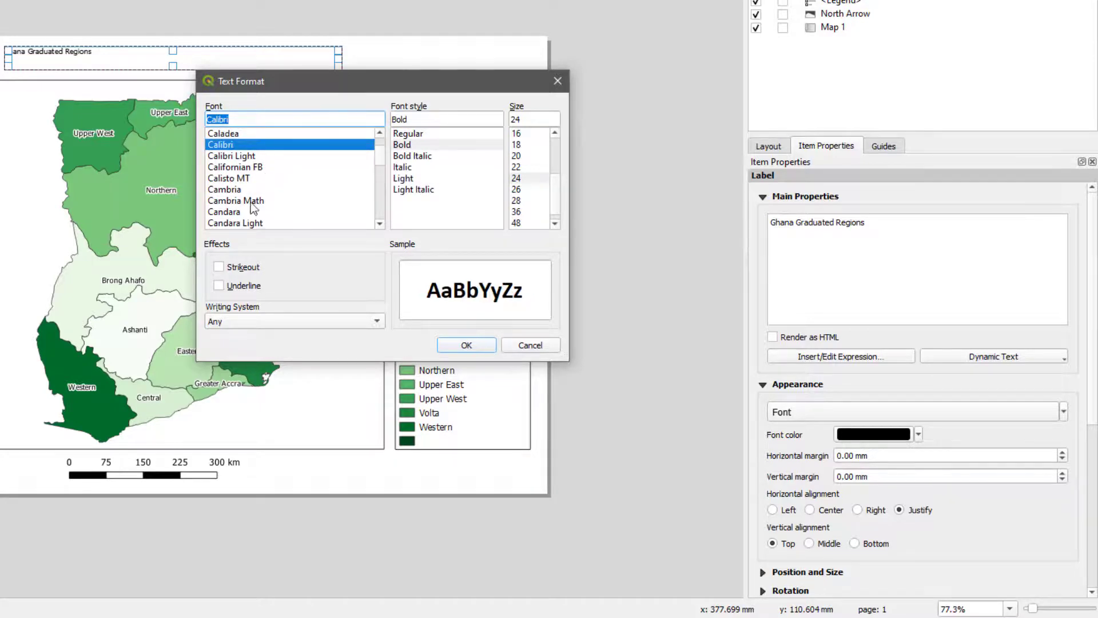
pyautogui.click(232, 192)
pyautogui.click(466, 345)
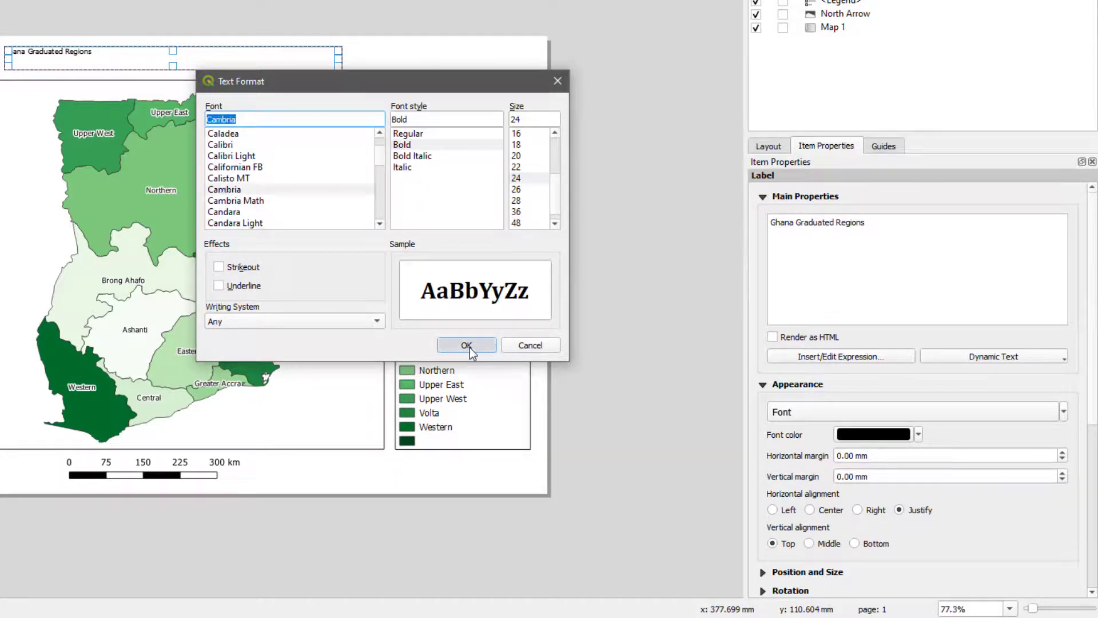
pyautogui.click(815, 511)
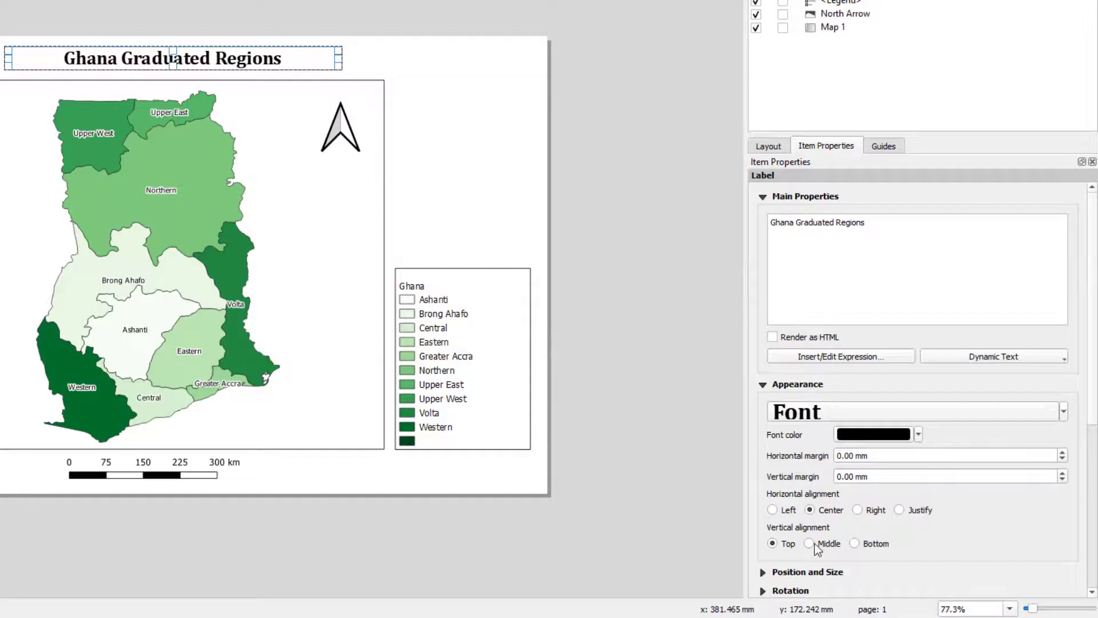
pyautogui.click(812, 545)
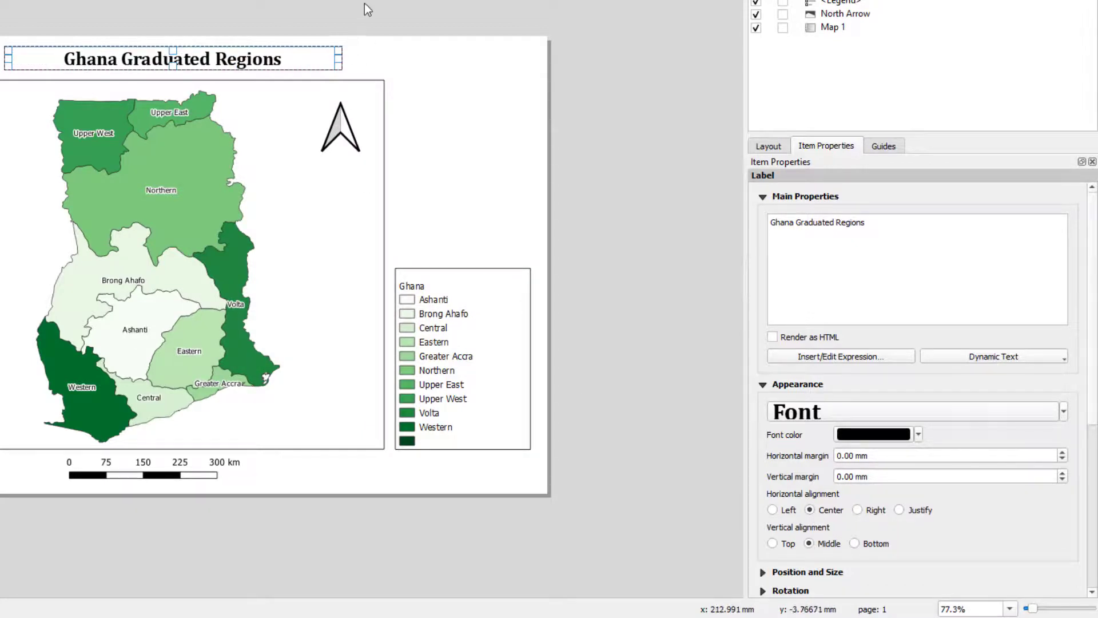
# Step: Enlarge the title's font slightly and move the label right toward the middle of the page
pyautogui.click(338, 8)
pyautogui.click(218, 59)
pyautogui.click(876, 410)
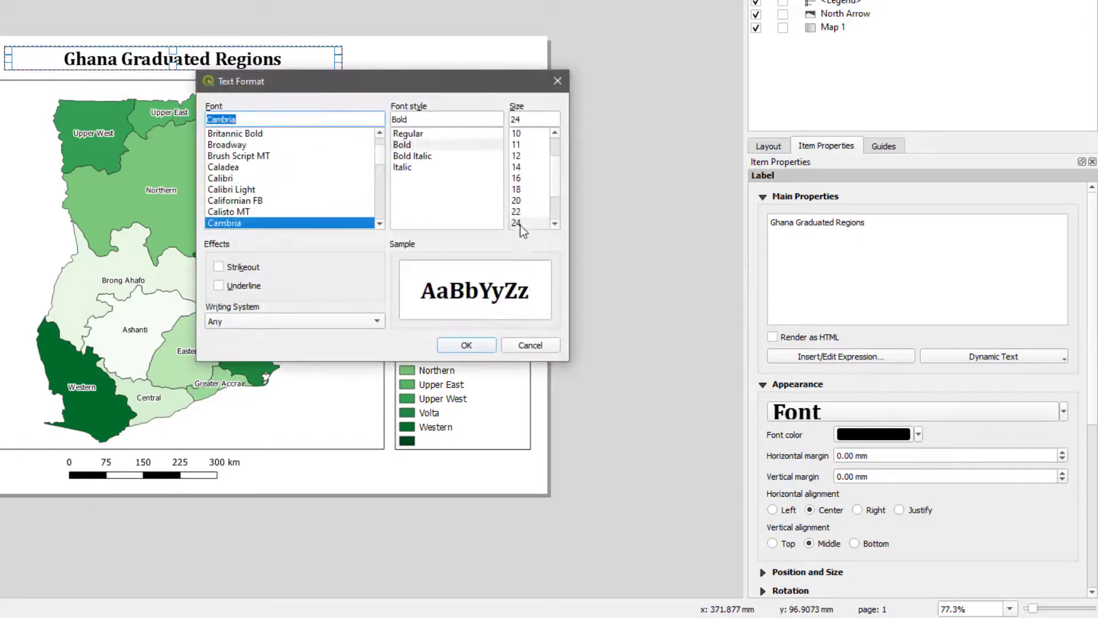
pyautogui.scroll(-1, 531, 219)
pyautogui.click(522, 211)
pyautogui.click(446, 345)
pyautogui.moveTo(338, 67); pyautogui.dragTo(375, 74)
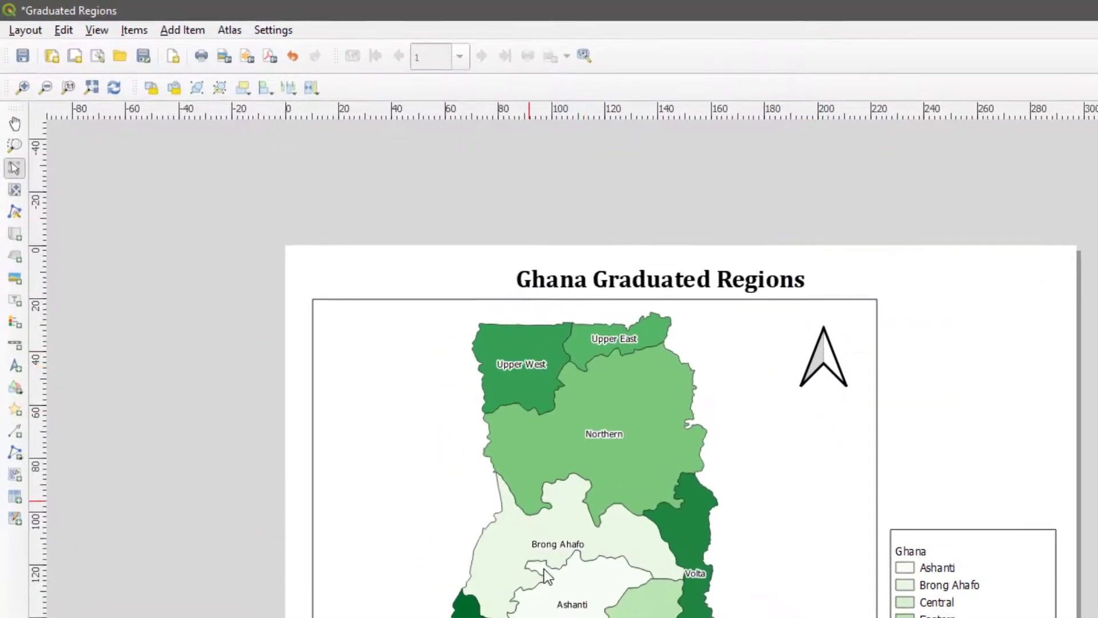
pyautogui.click(27, 32)
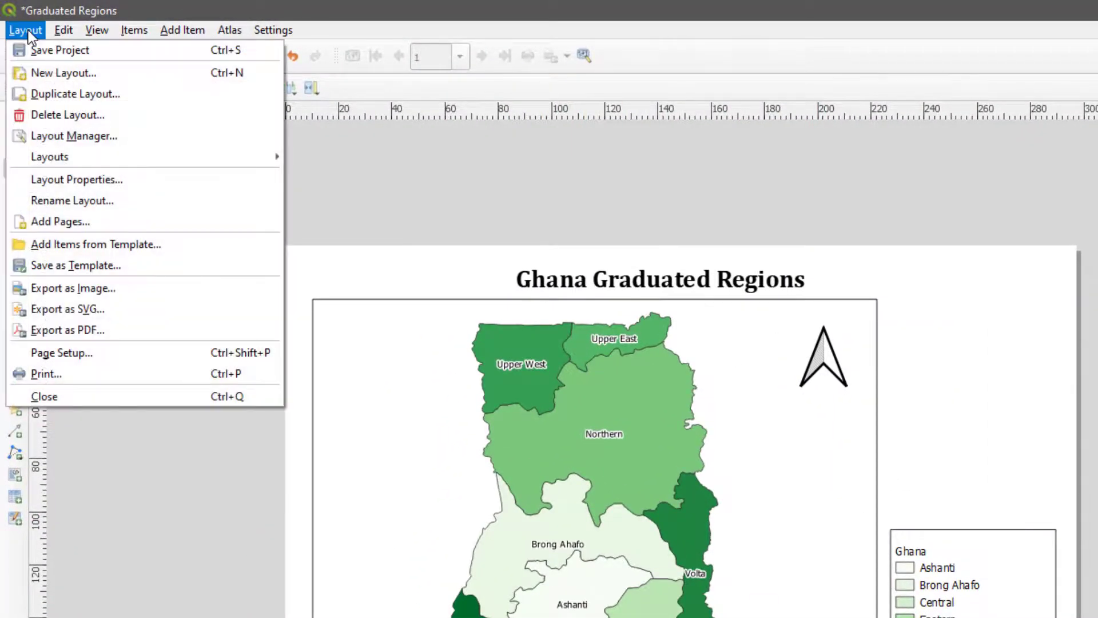
pyautogui.click(39, 290)
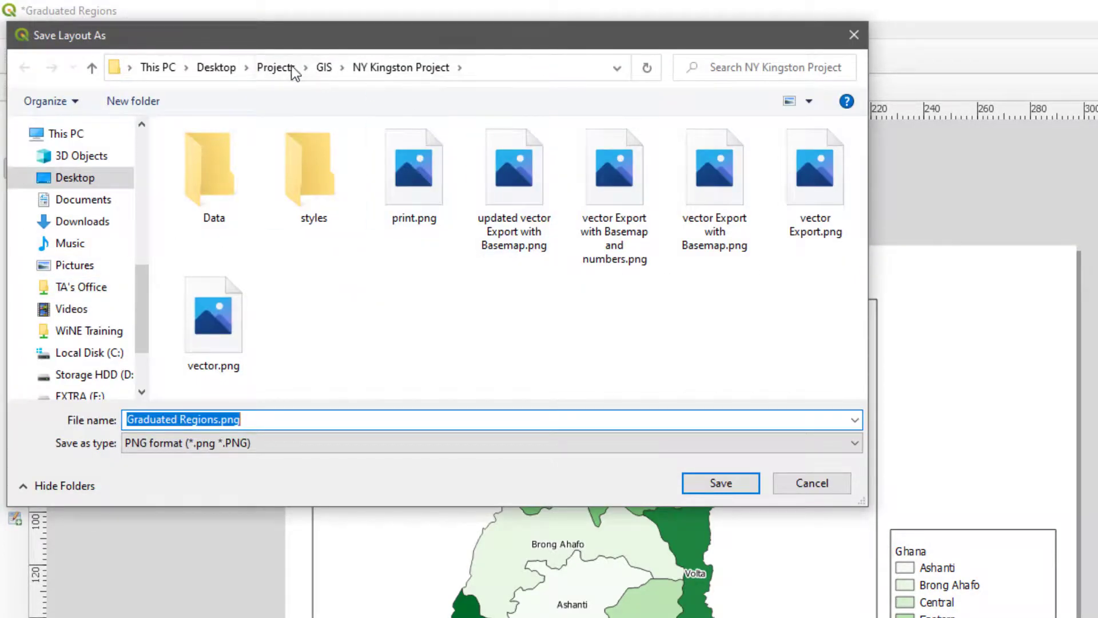
pyautogui.click(325, 68)
pyautogui.scroll(-4, 335, 190)
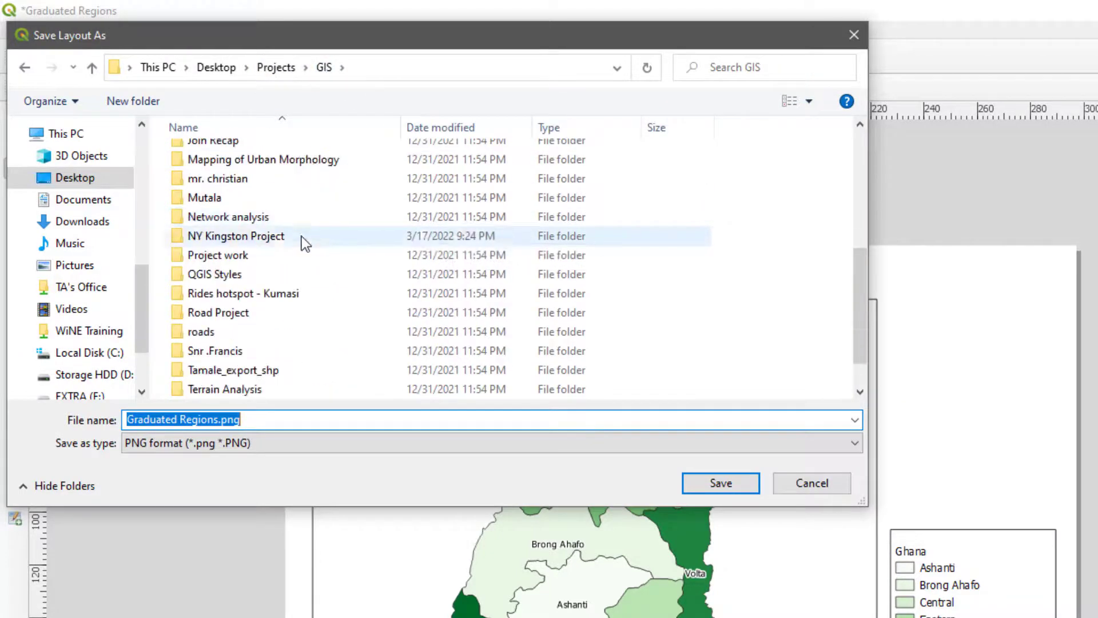
pyautogui.doubleClick(265, 233)
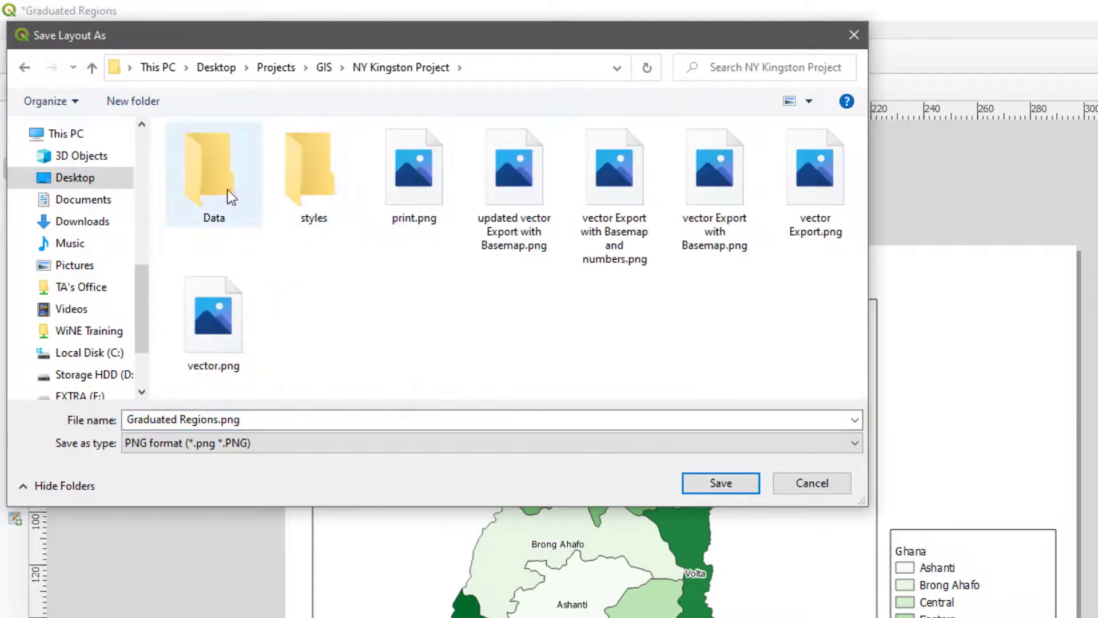
pyautogui.click(323, 68)
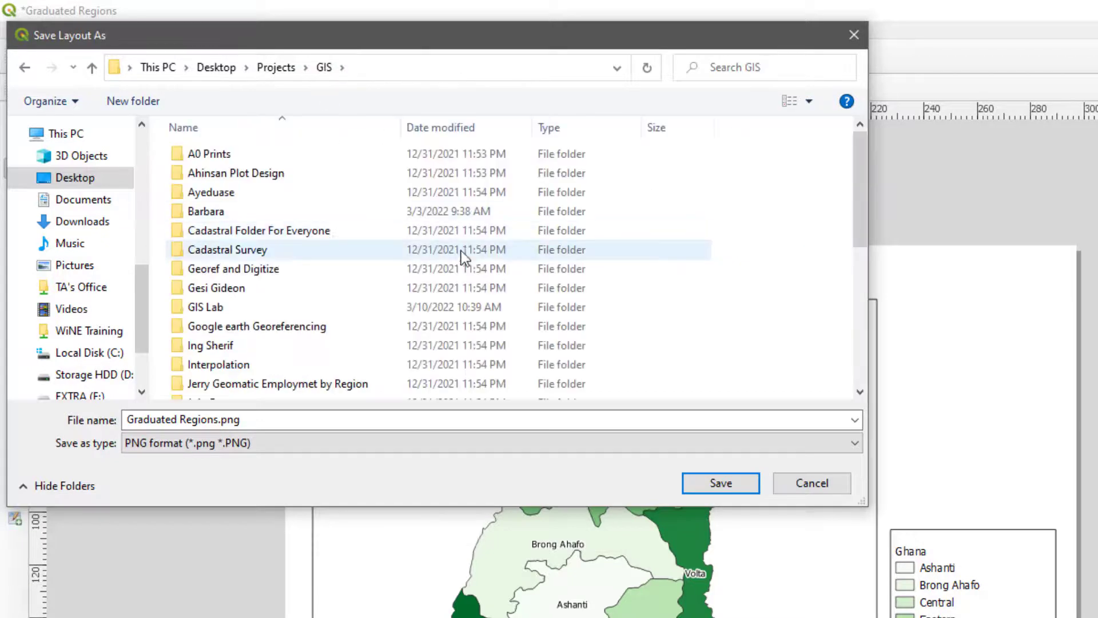
pyautogui.scroll(-3, 381, 248)
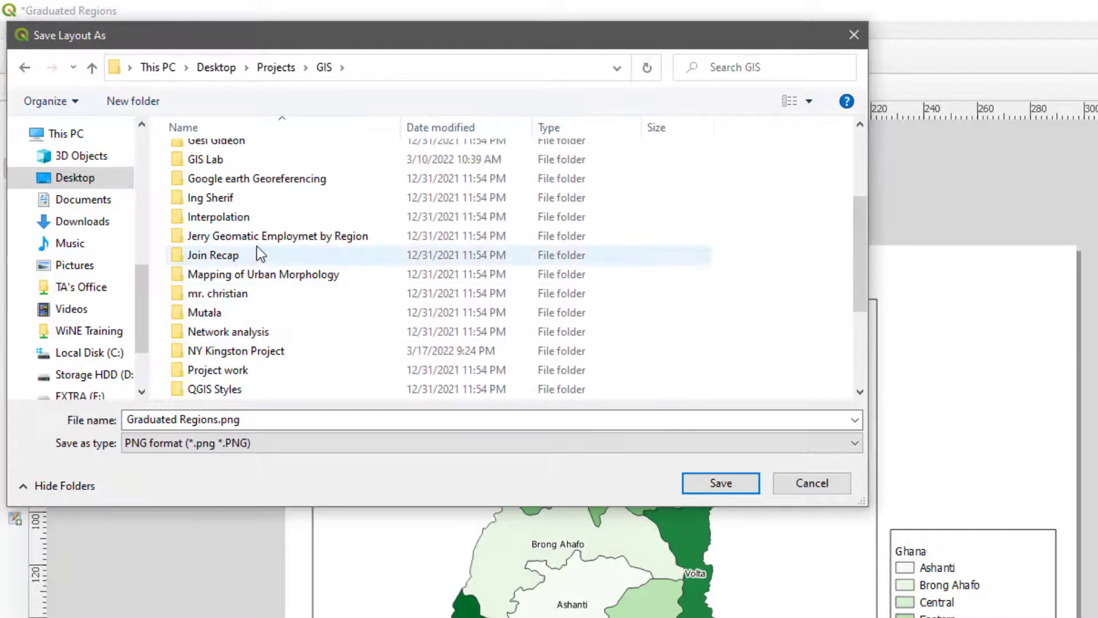
pyautogui.click(252, 351)
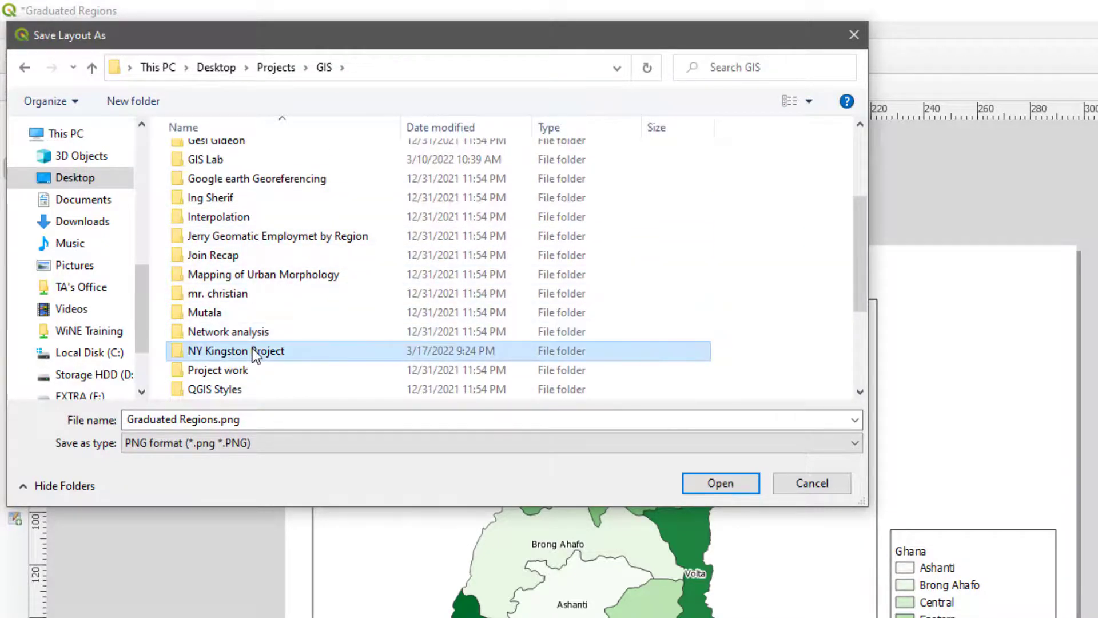
pyautogui.doubleClick(253, 351)
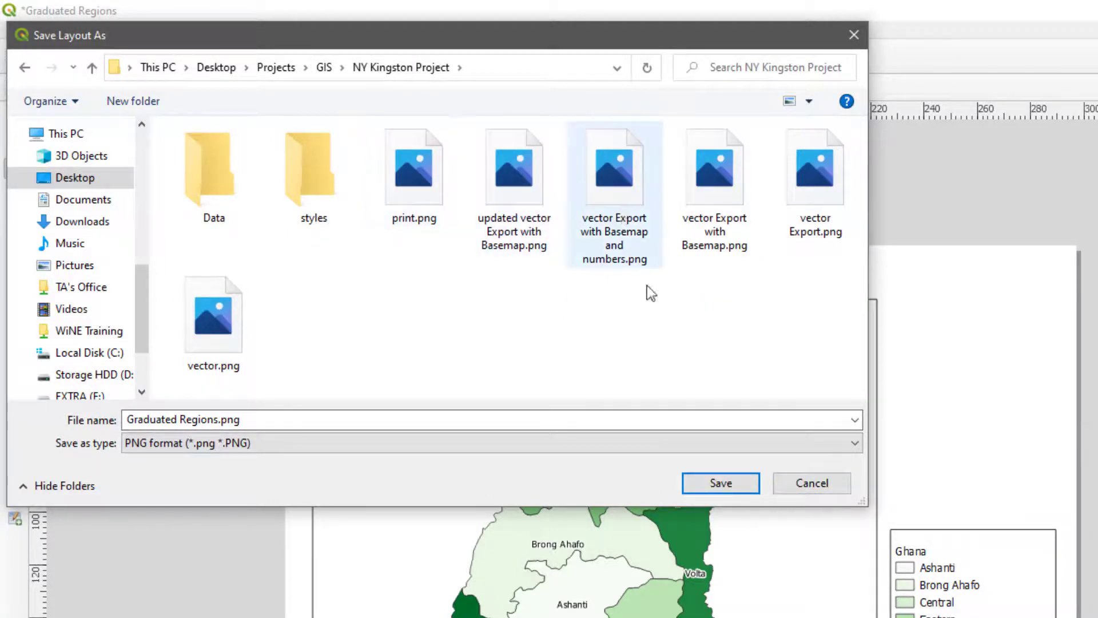
pyautogui.click(781, 475)
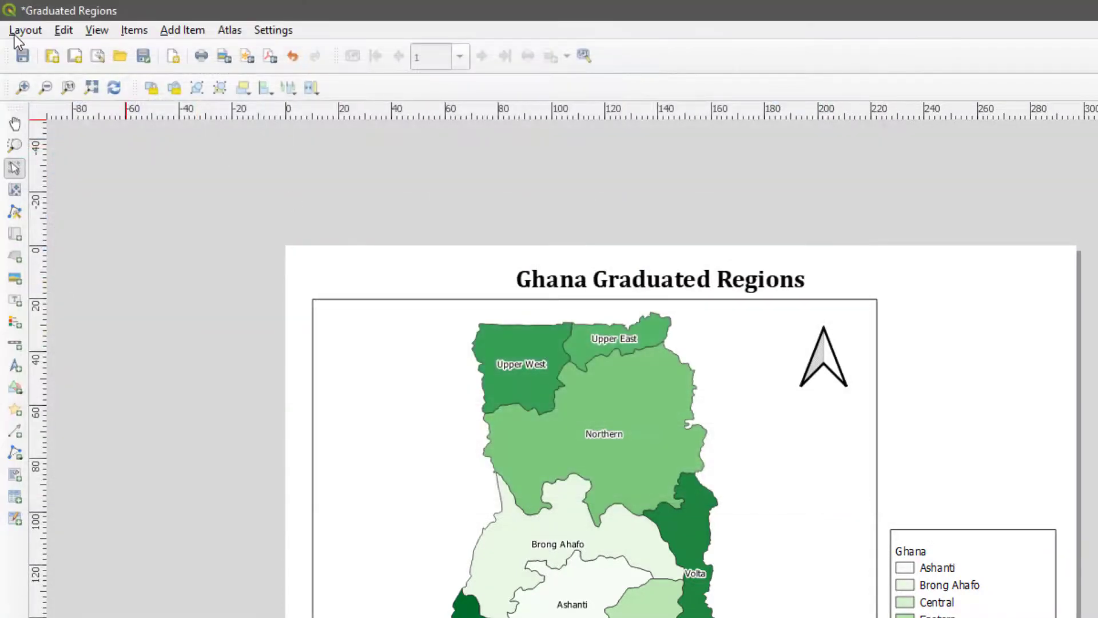
# Step: Export the layout as Graduated Regions.pdf to the NY Kingston Project folder with the default PDF options
pyautogui.click(17, 31)
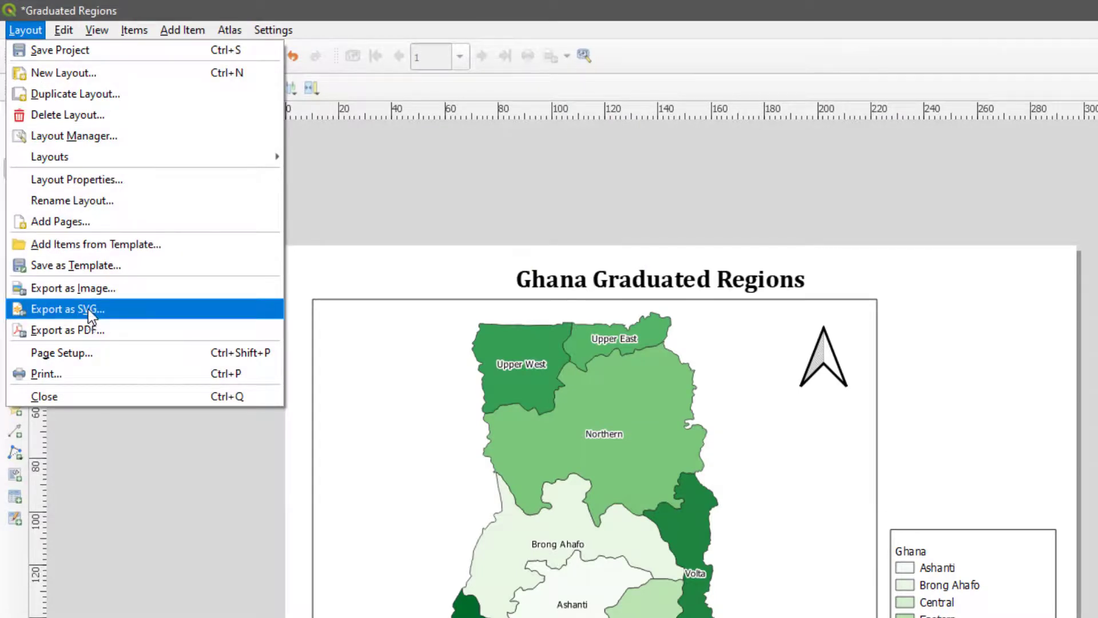
pyautogui.click(92, 329)
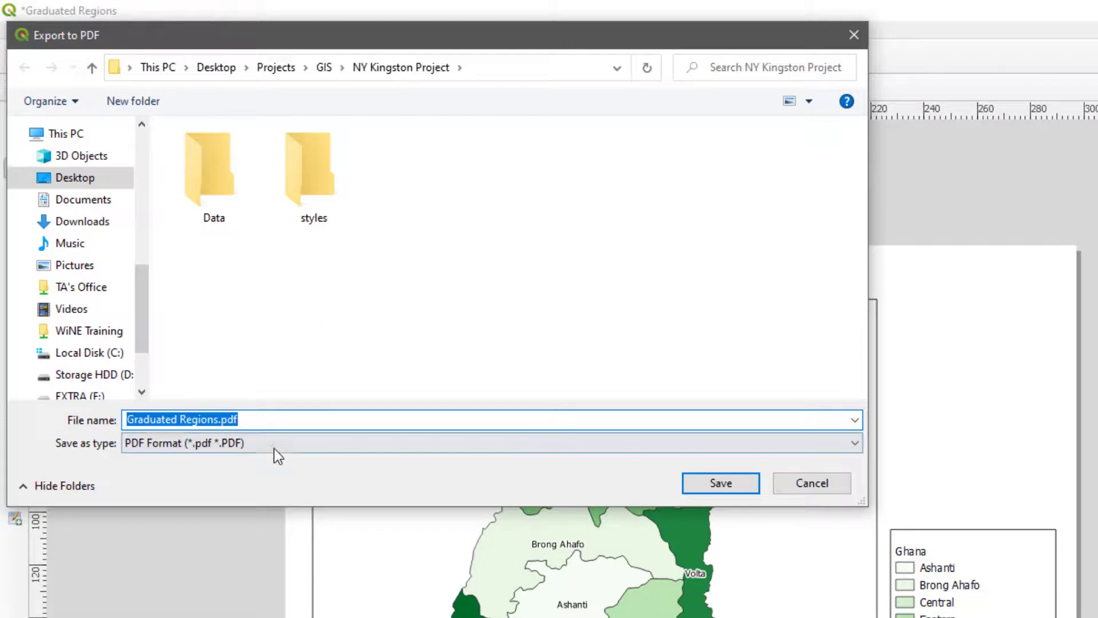
pyautogui.click(719, 482)
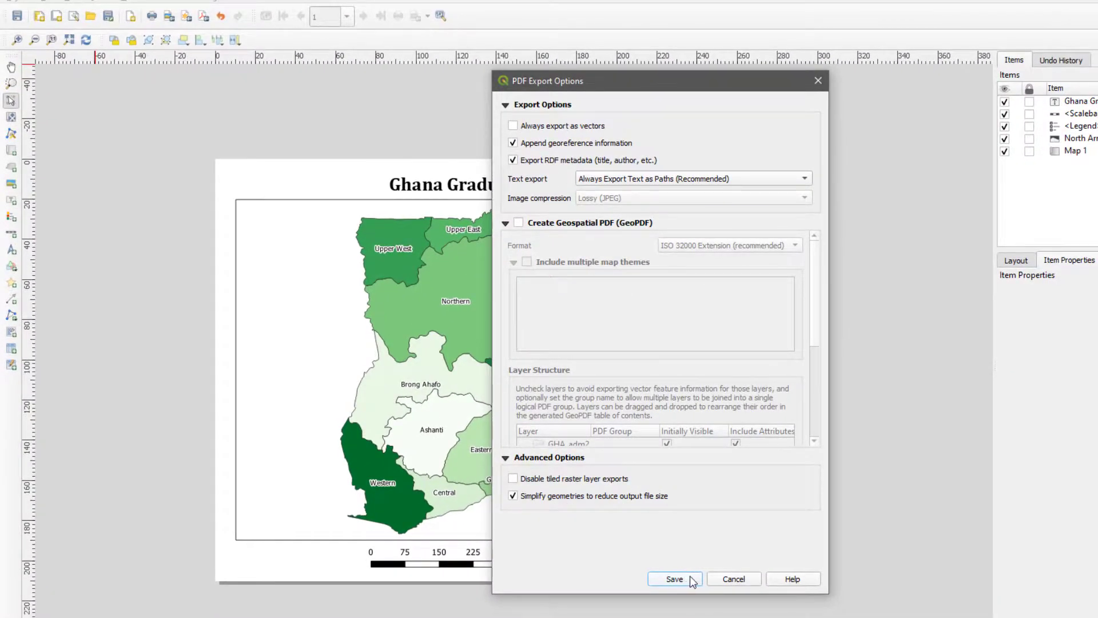
pyautogui.click(691, 577)
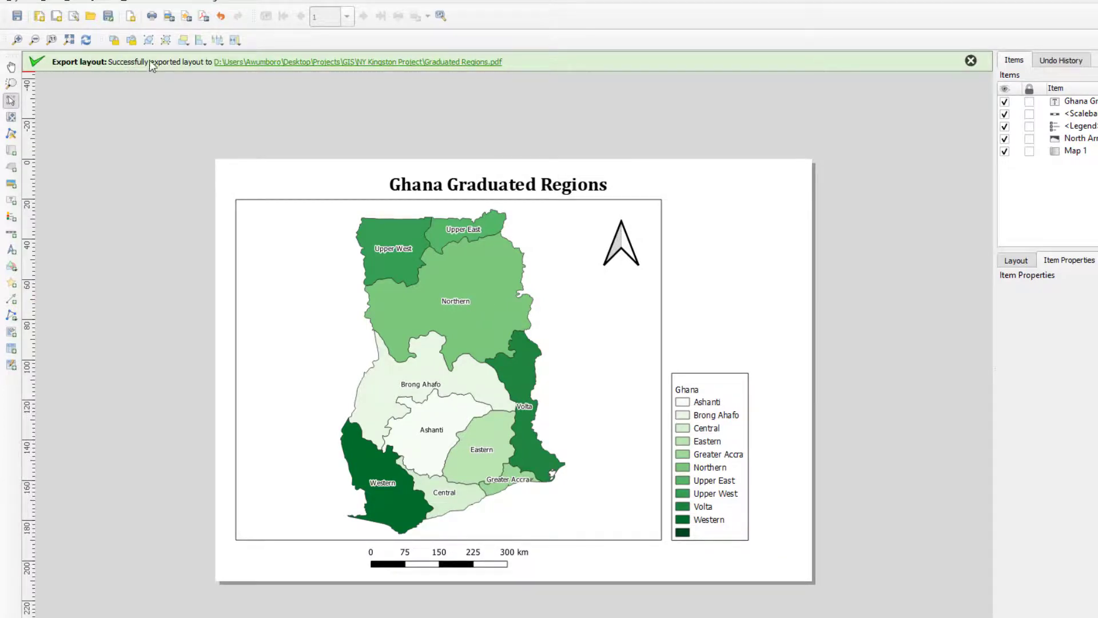
# Step: Open the exported Graduated Regions.pdf from its folder to check the map, close it and return to the layout
pyautogui.click(296, 63)
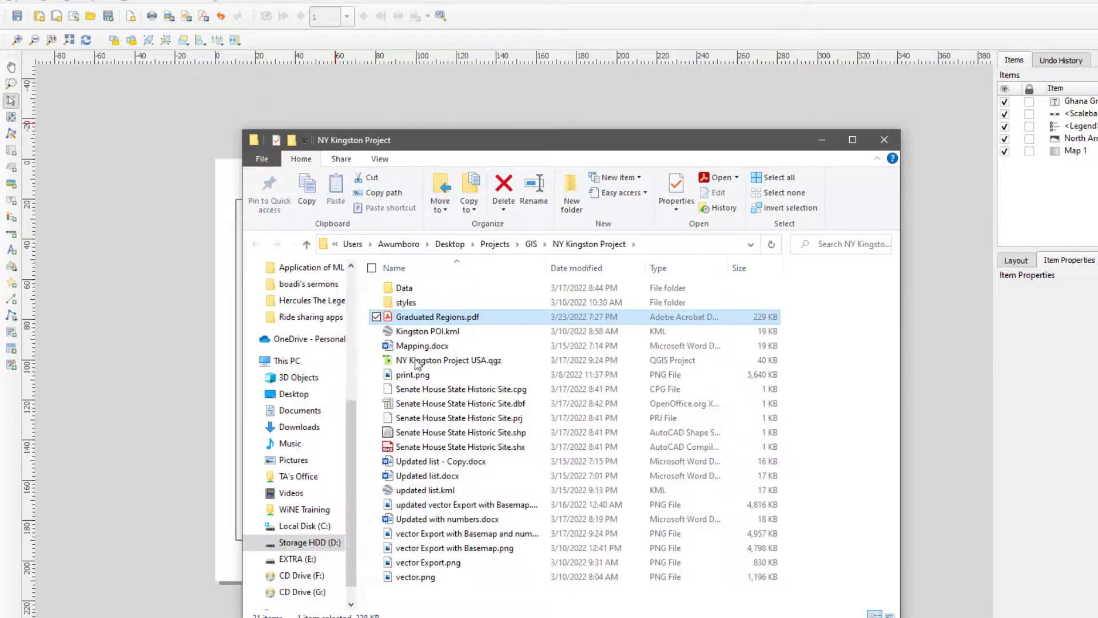
pyautogui.doubleClick(404, 316)
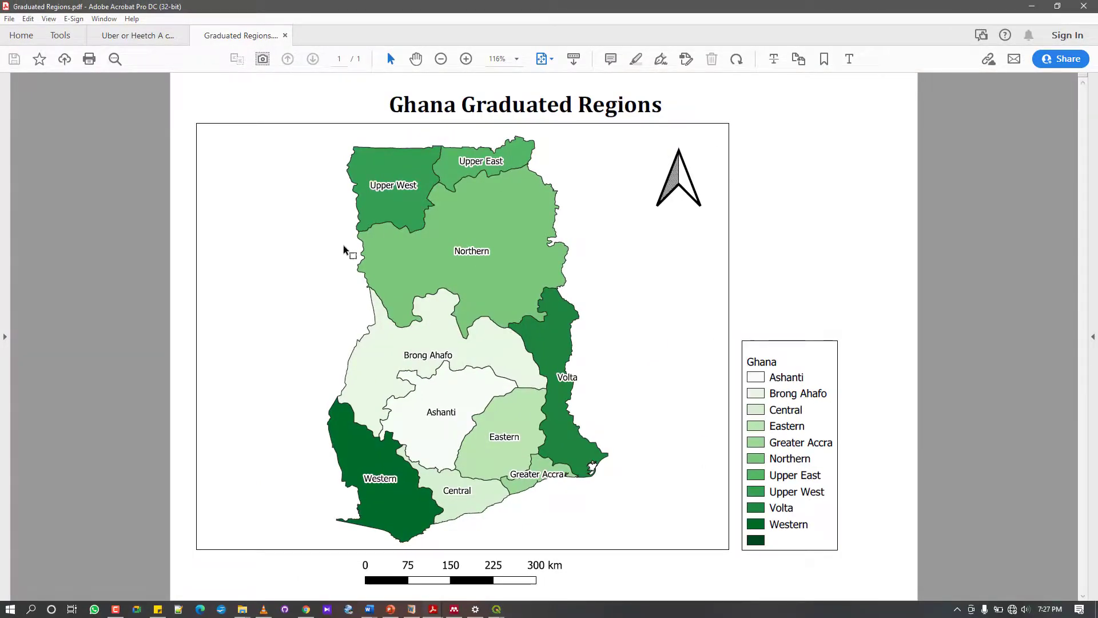
pyautogui.click(285, 35)
pyautogui.click(1030, 7)
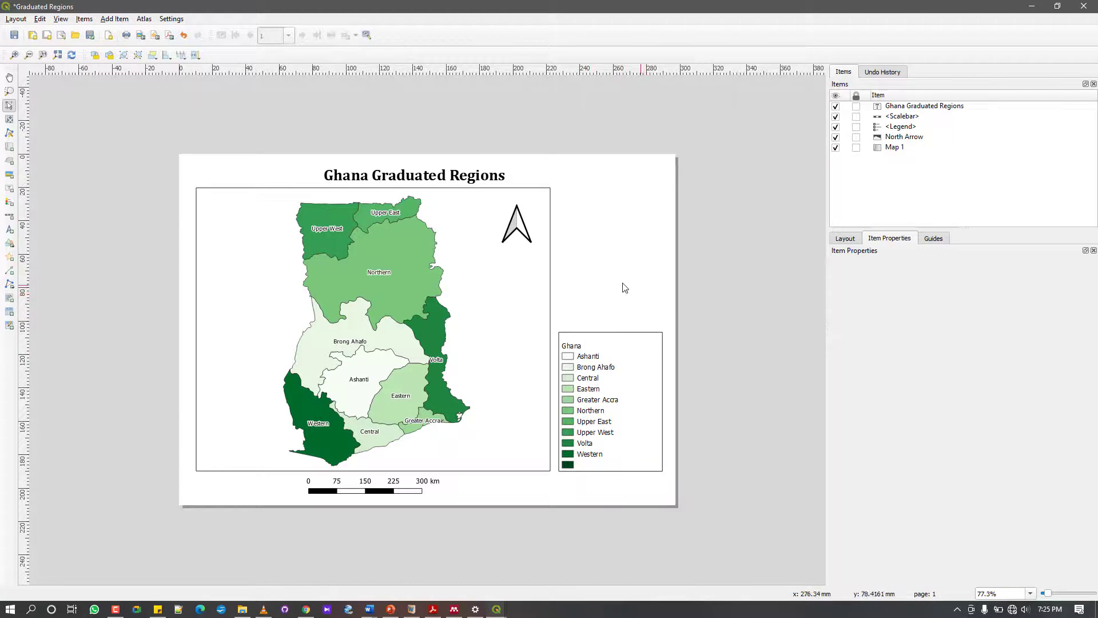
pyautogui.click(114, 19)
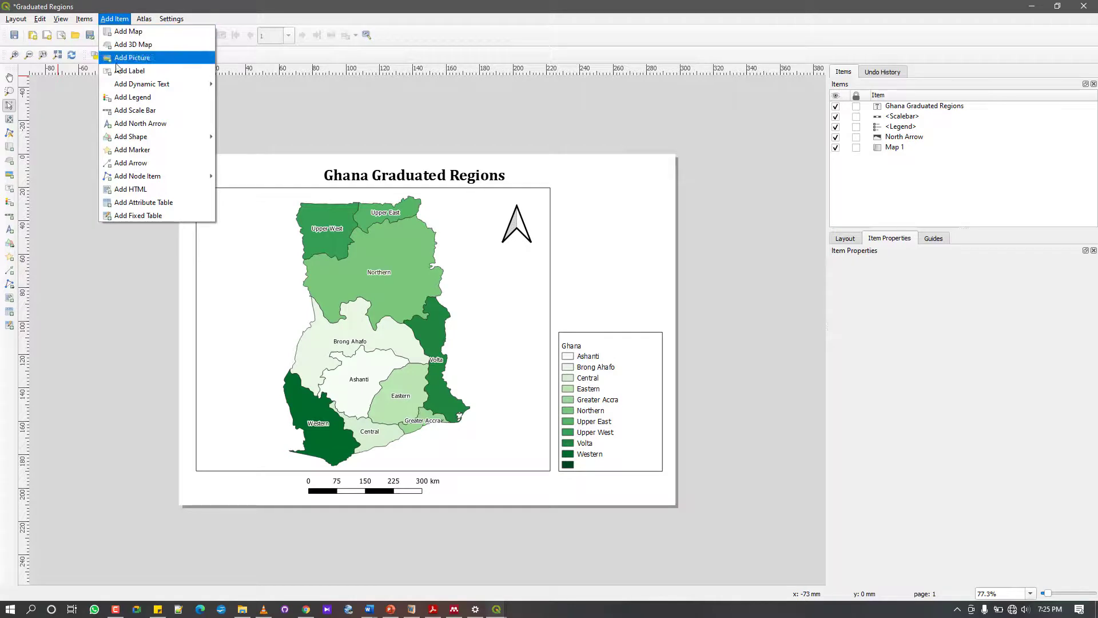
pyautogui.moveTo(123, 84)
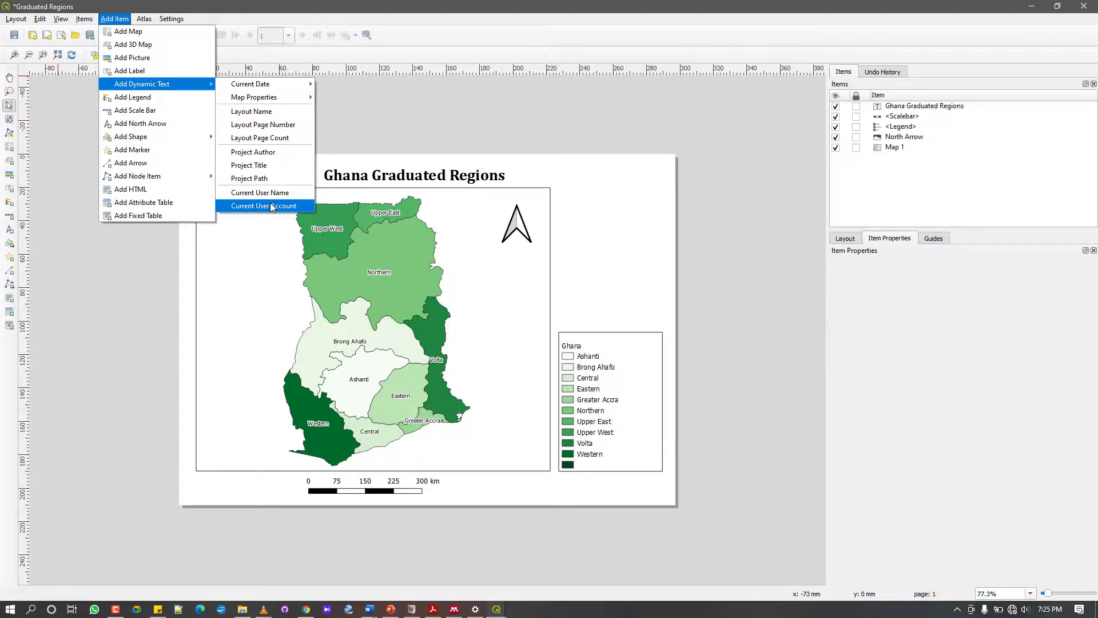
pyautogui.moveTo(176, 179)
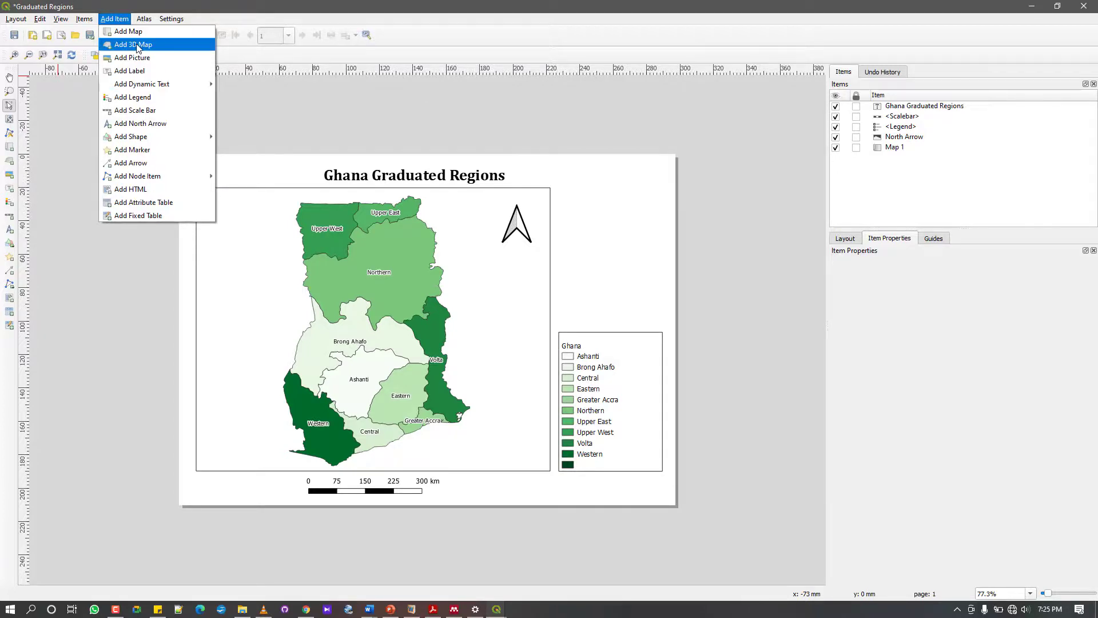
pyautogui.press('Escape')
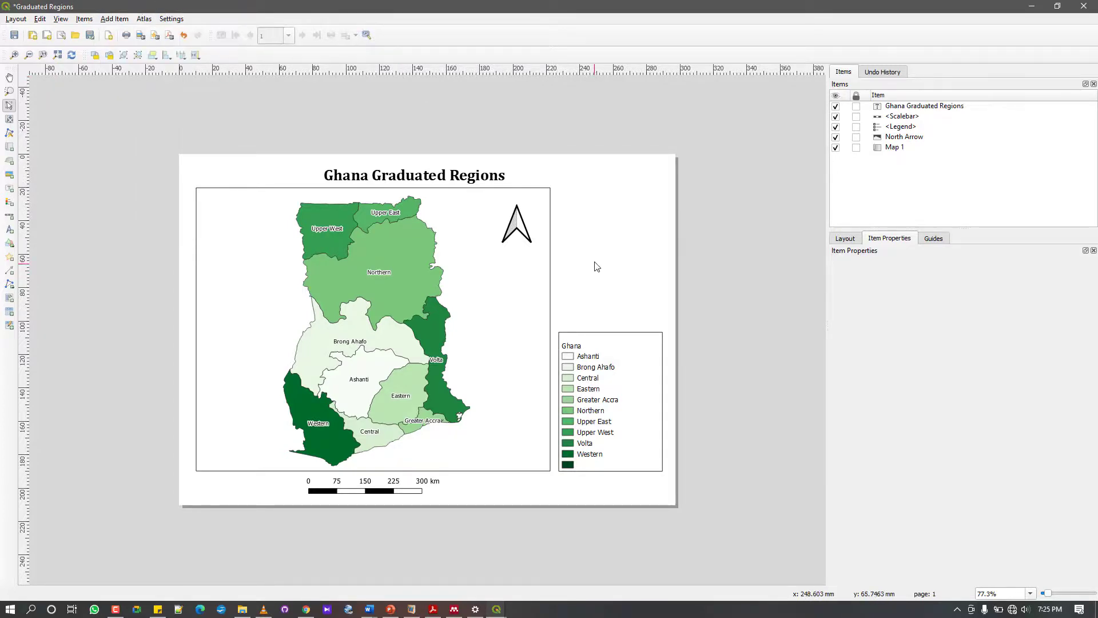
pyautogui.click(380, 324)
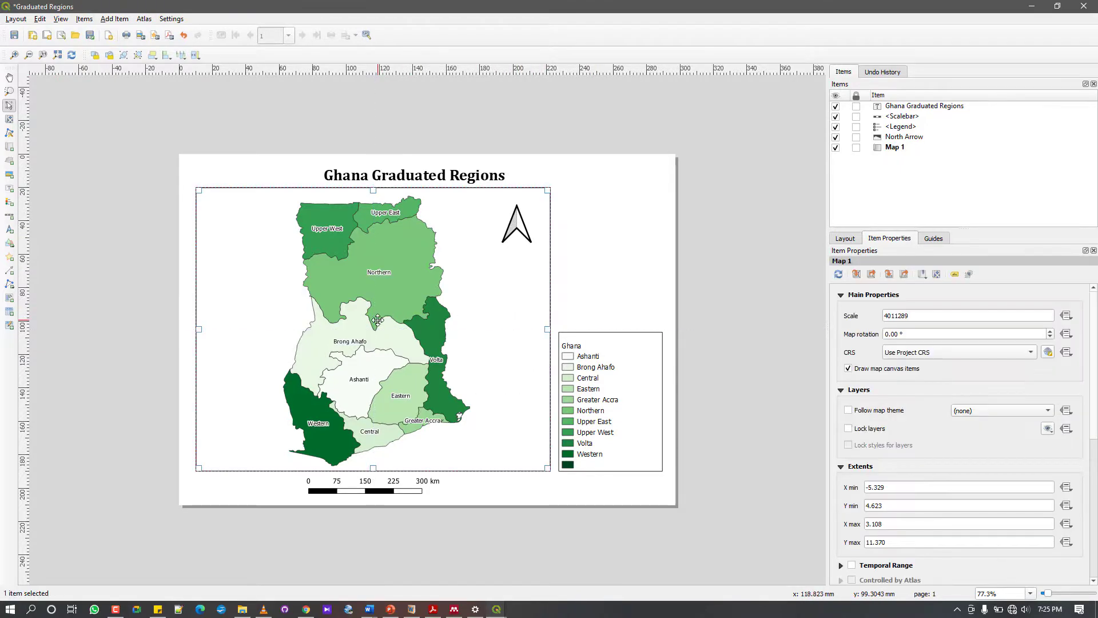
pyautogui.click(339, 132)
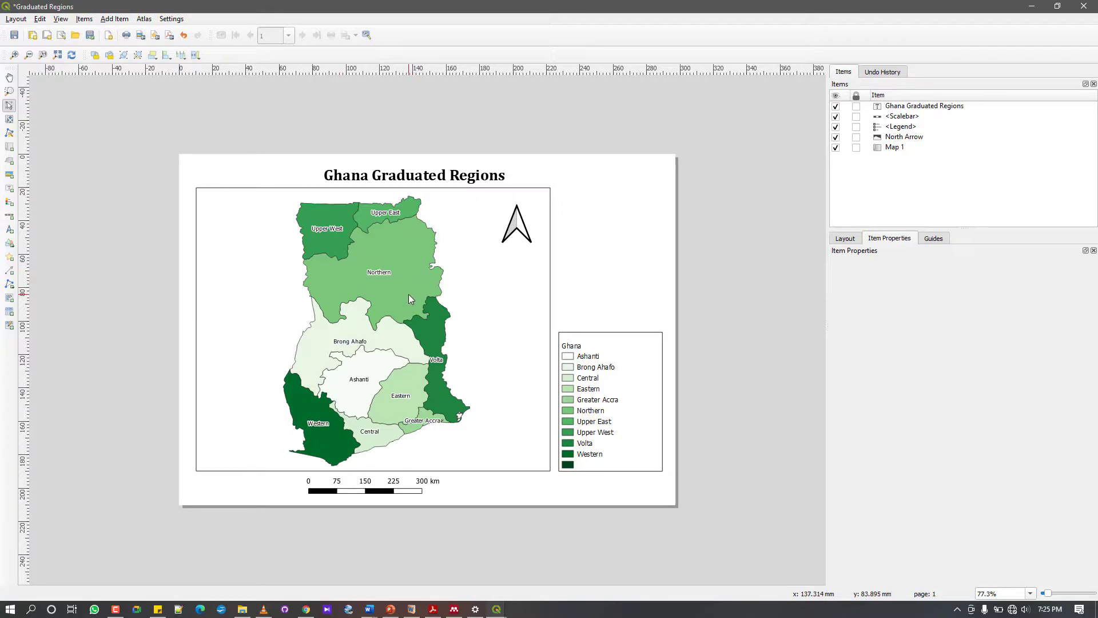